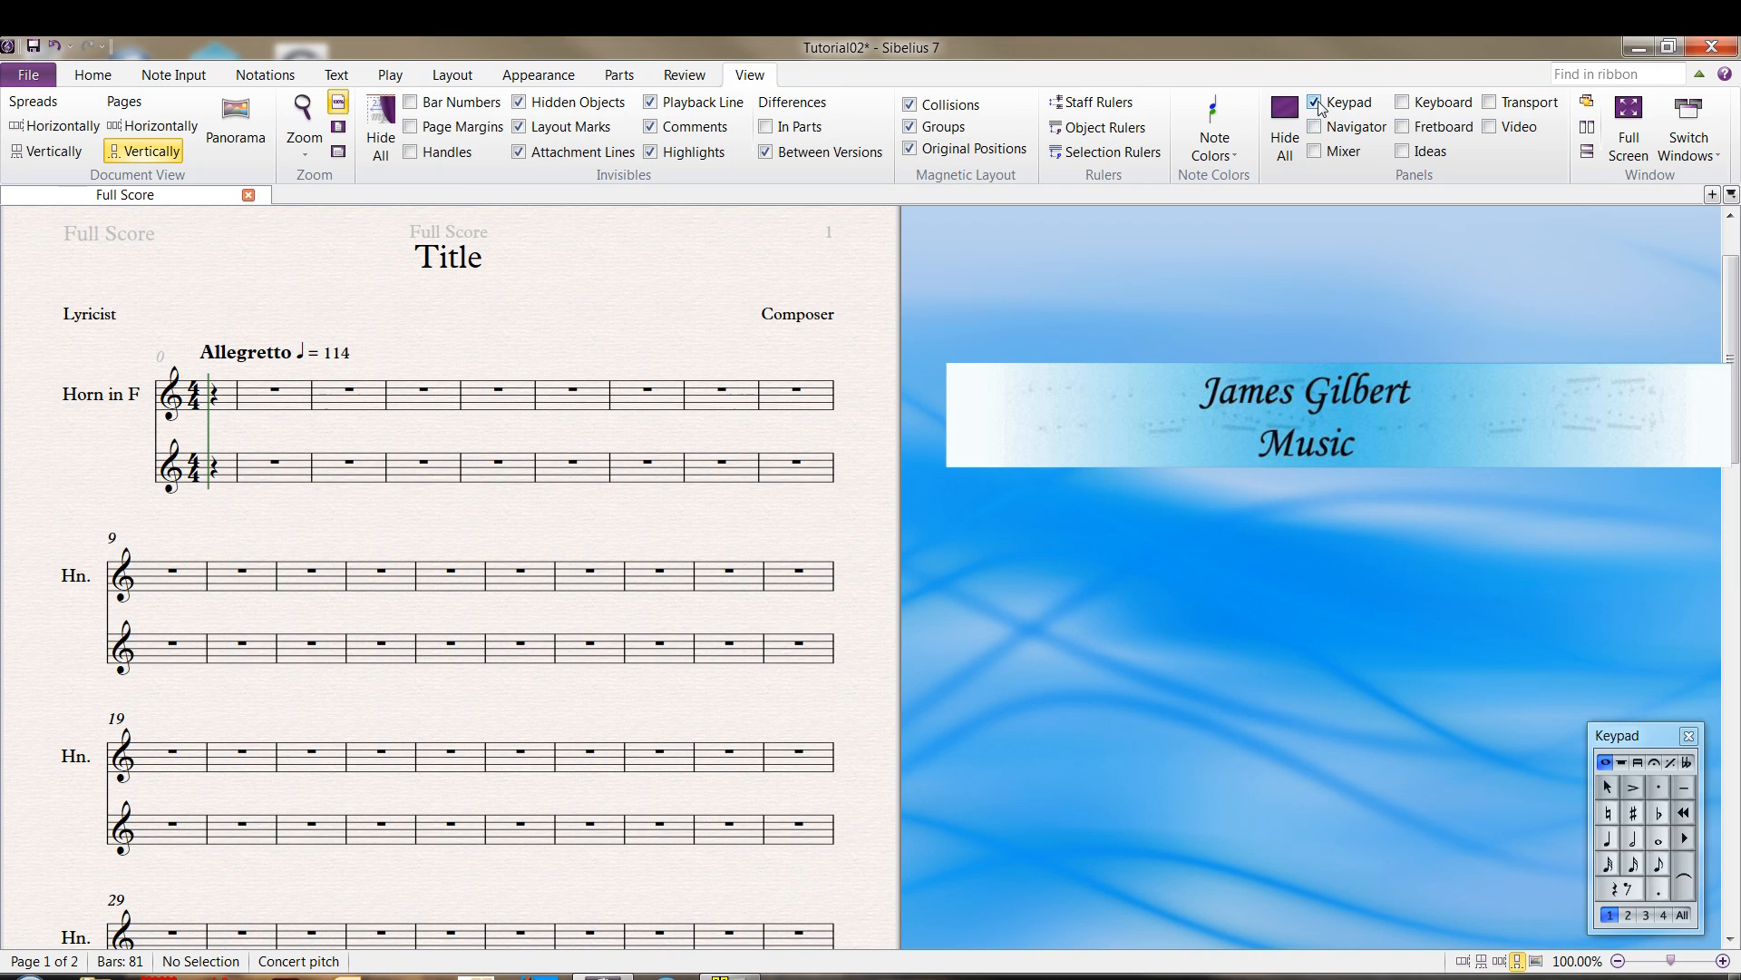
Hide the Keypad panel and show it again
left_click(1315, 104)
left_click(1315, 104)
left_click(1315, 104)
left_click(1315, 104)
Turn on rest entry and try the half, whole, quarter and sixteenth values on the Keypad
left_click(1622, 890)
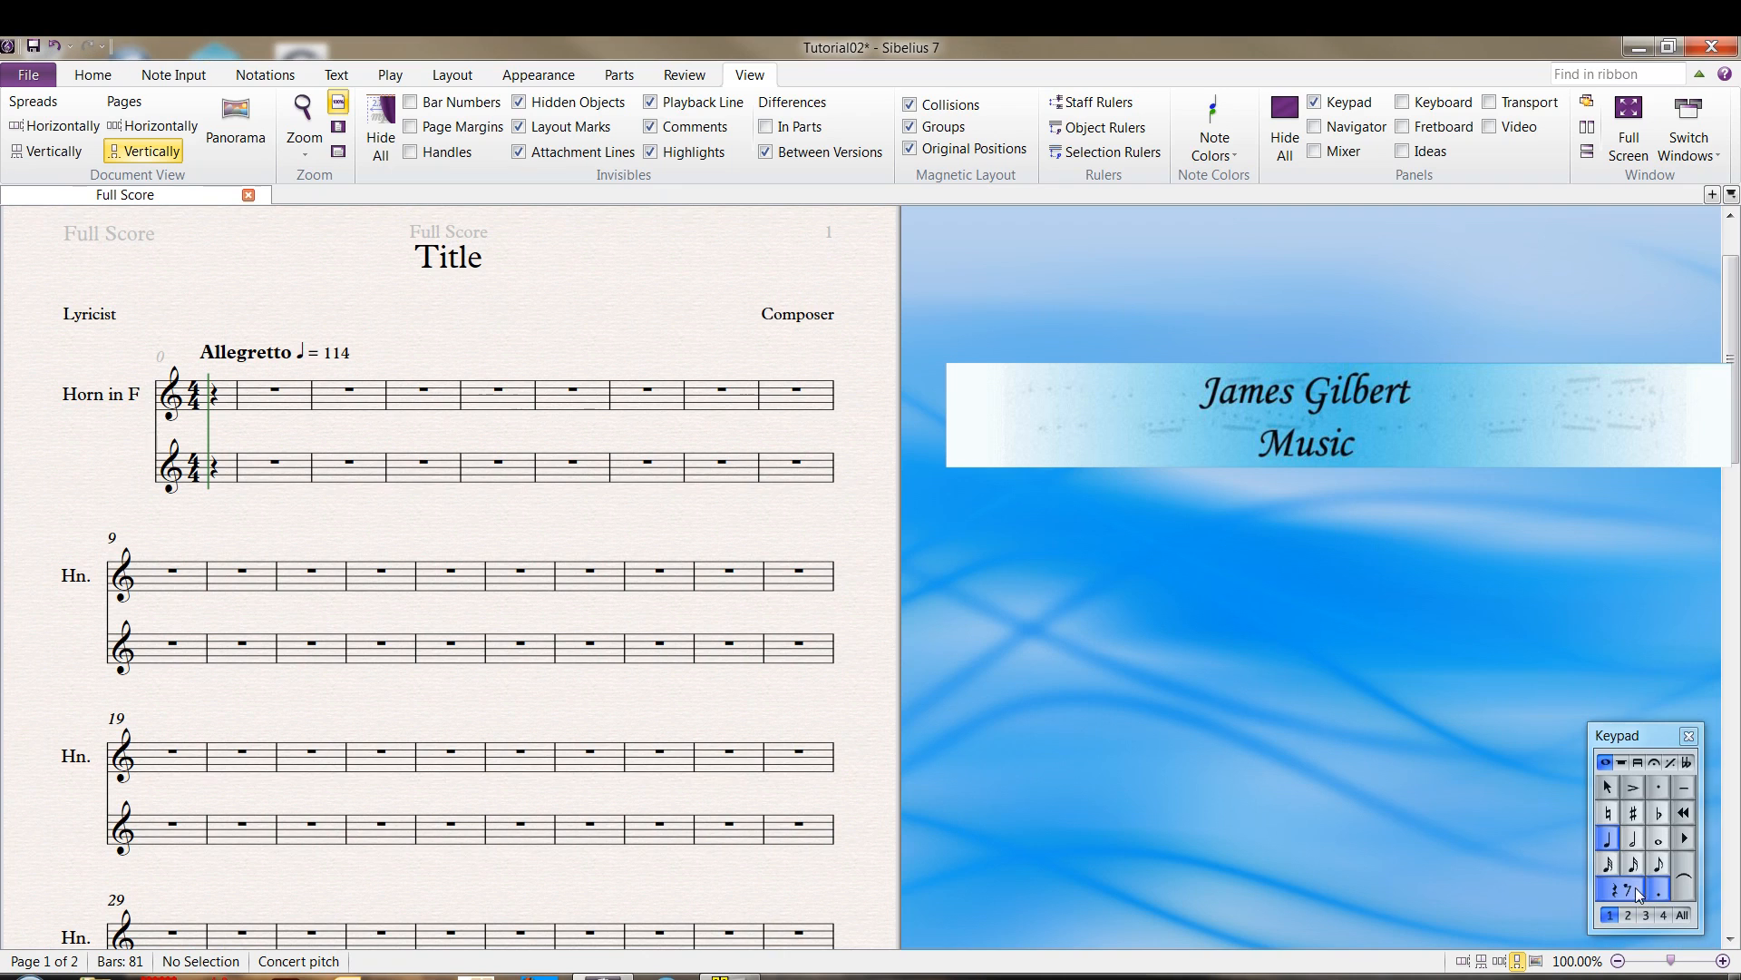
left_click(1636, 841)
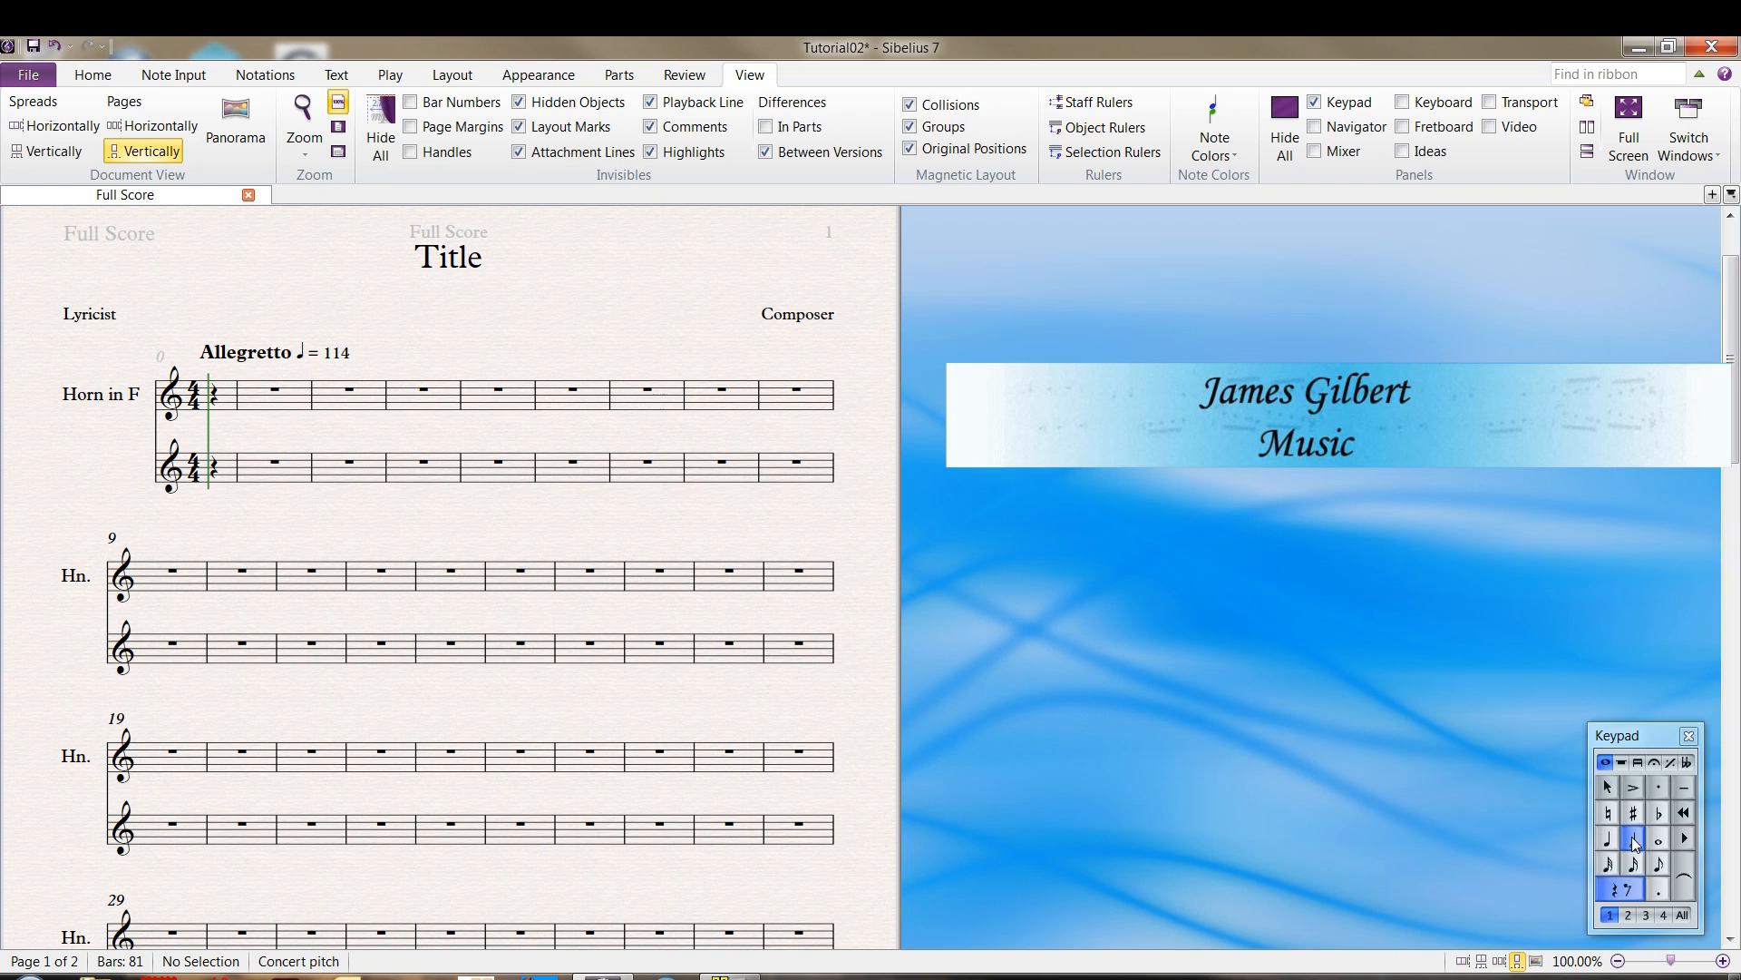
key("KP_6")
key("KP_4")
key("KP_5")
key("KP_2")
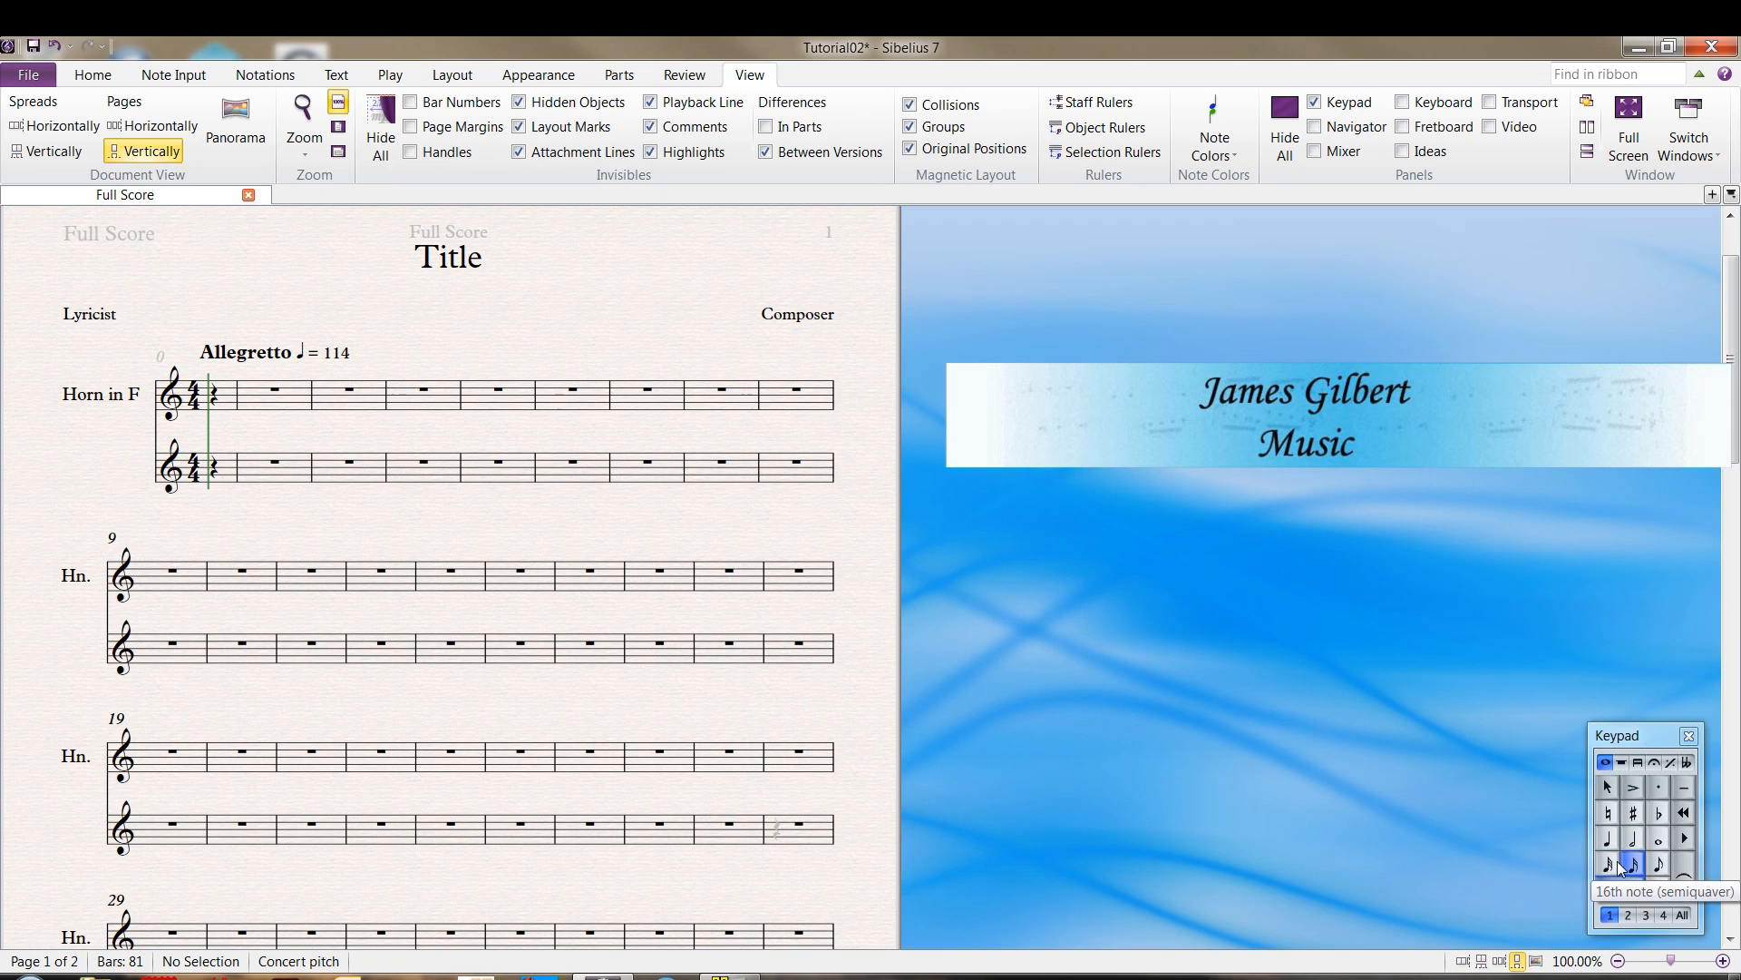
Look through all the Keypad layouts and return to the common notes layout
left_click(1683, 834)
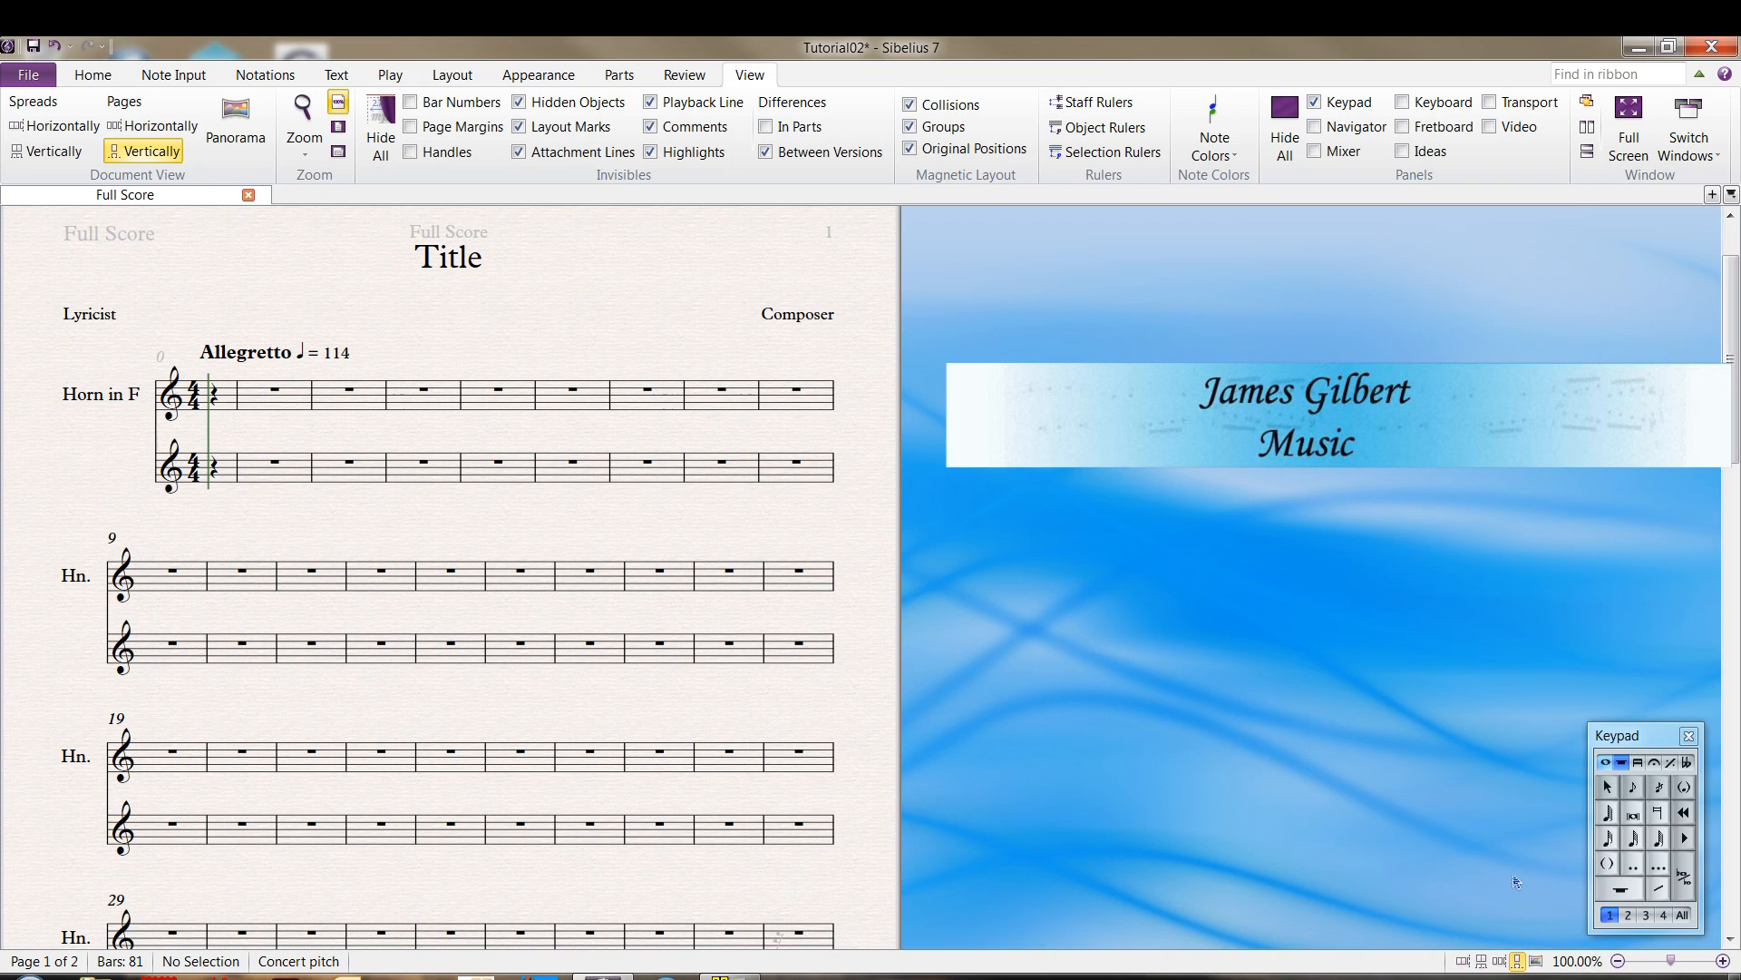
left_click(1684, 836)
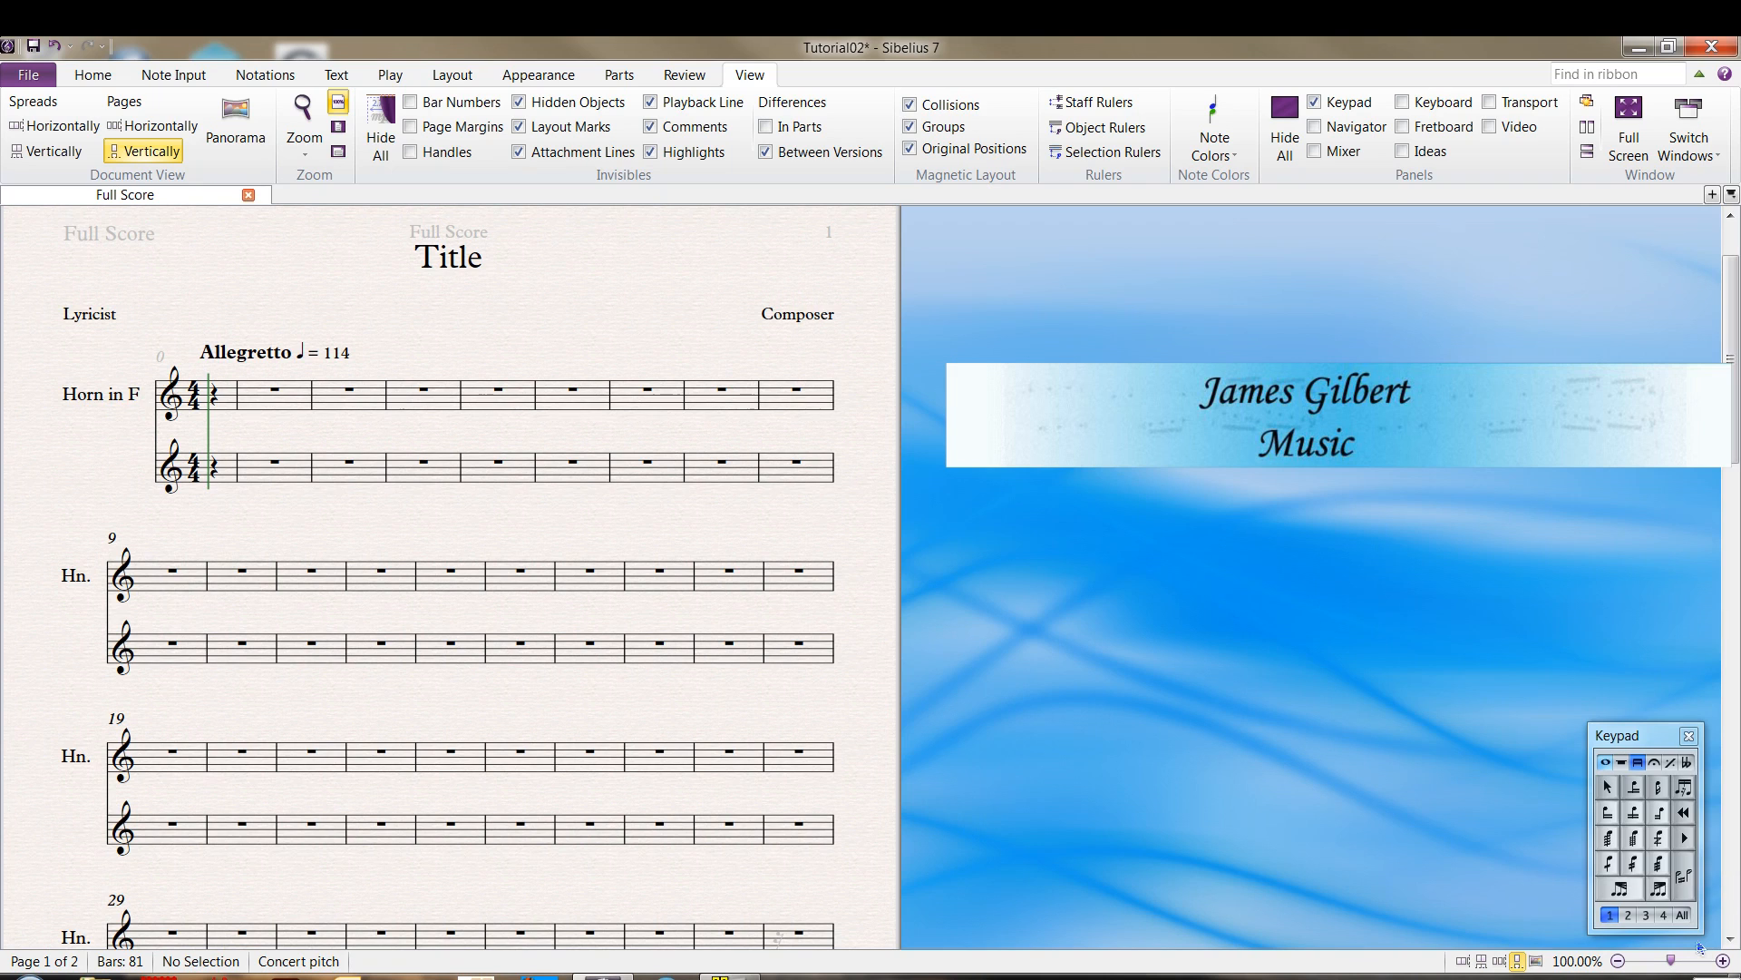
left_click(1686, 838)
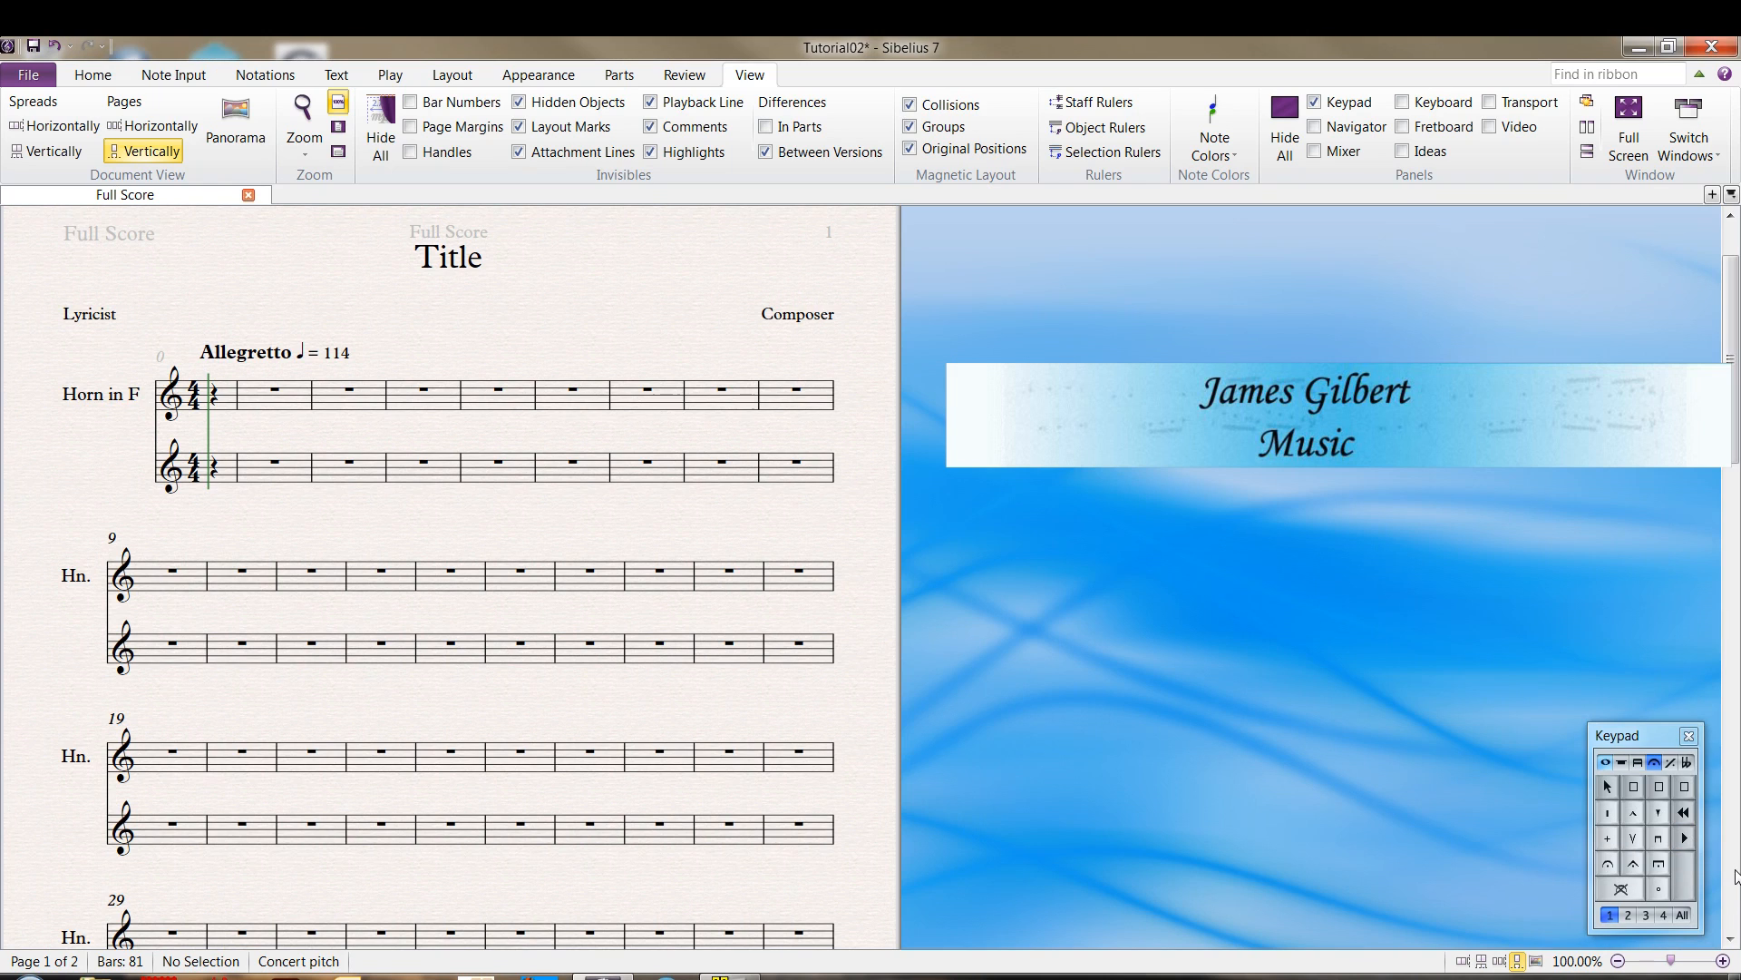
left_click(1687, 836)
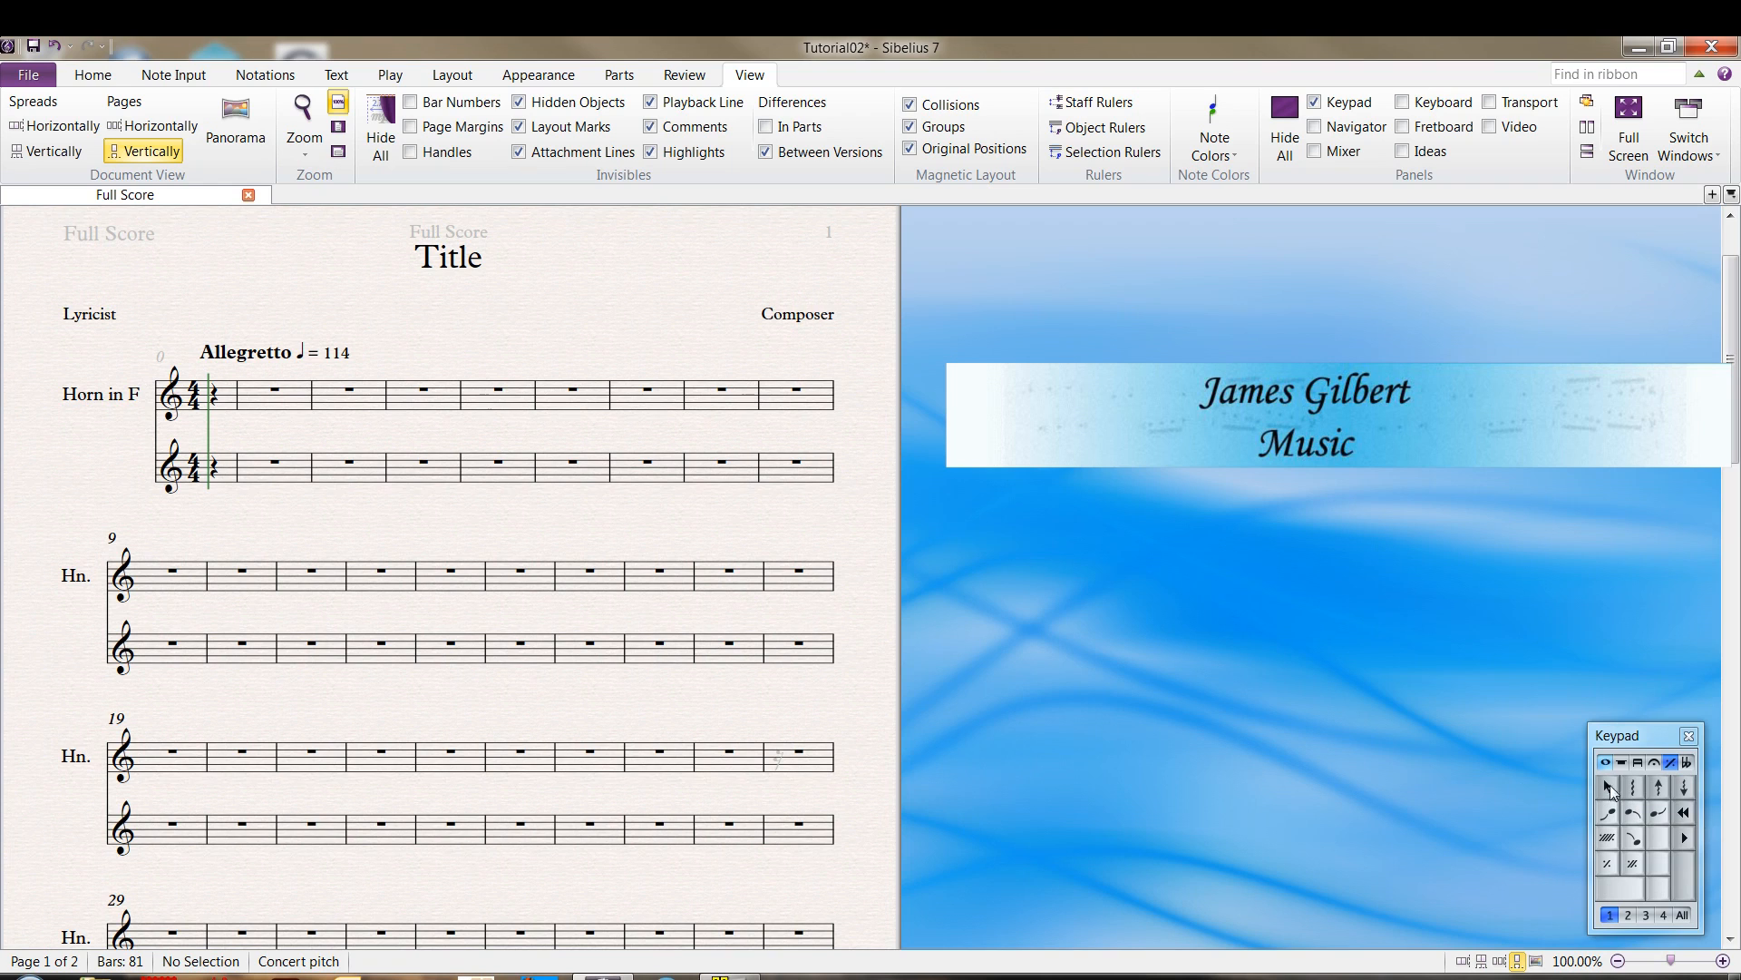
left_click(1688, 760)
left_click(1688, 762)
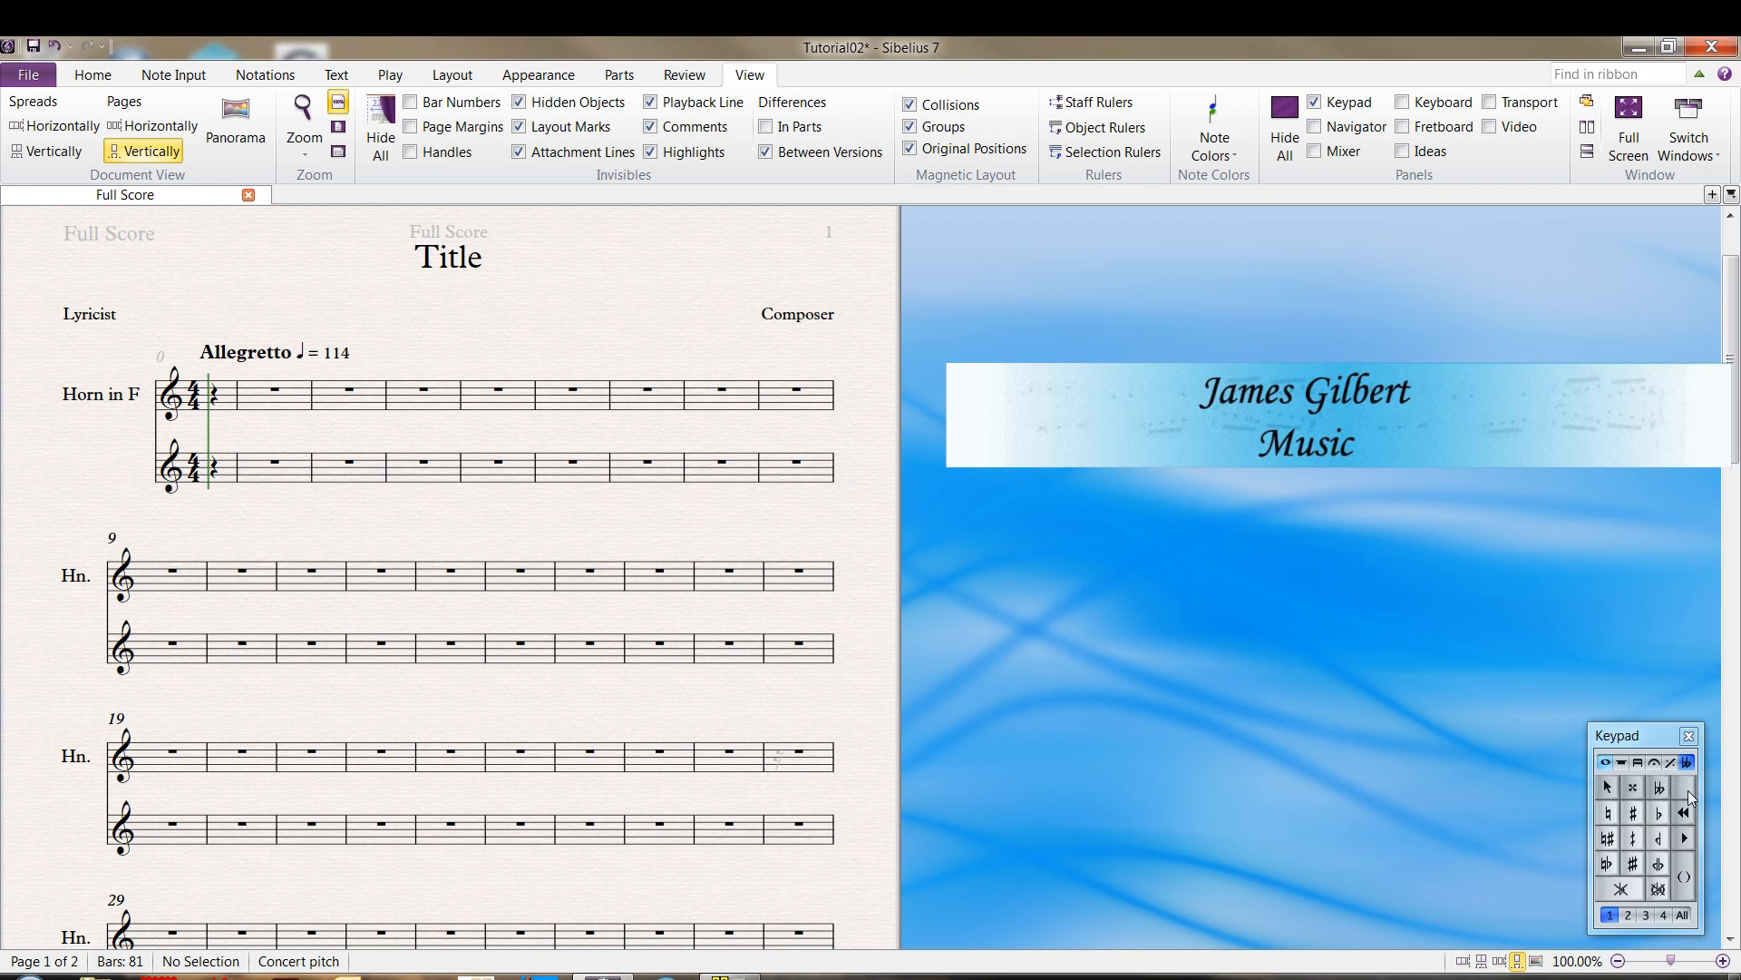
left_click(1687, 839)
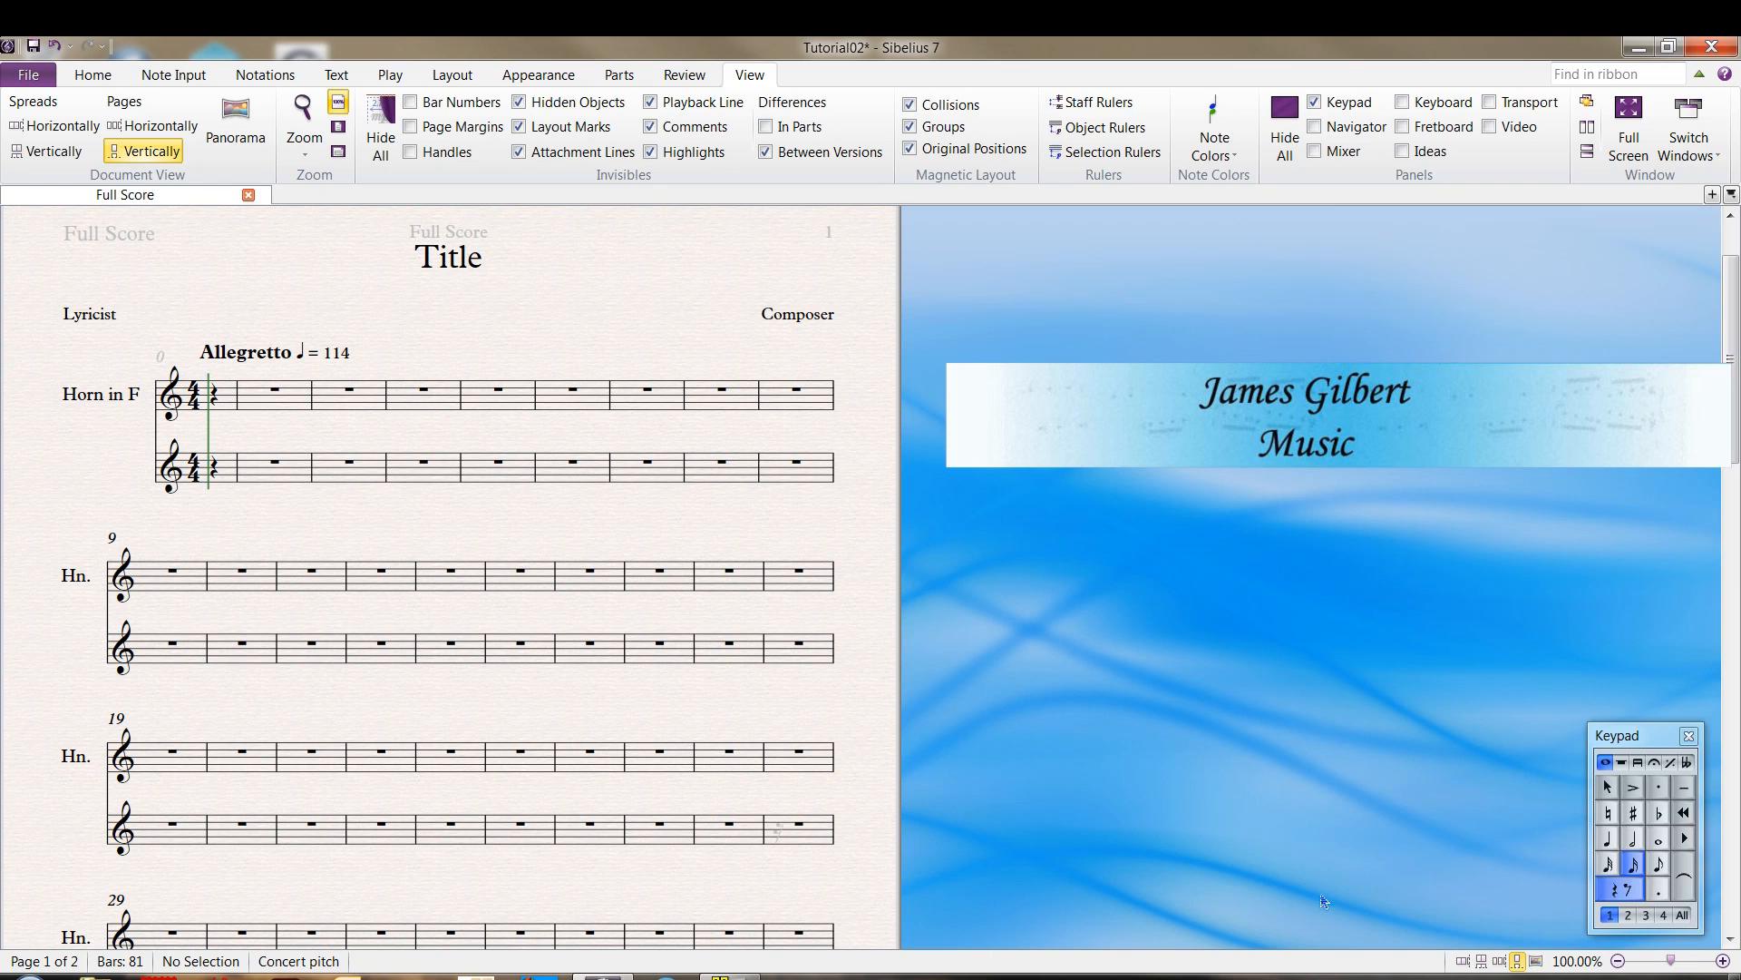
Turn off rest entry and place quarter notes A4 and G4 on beats 1 and 2 of bar 1 in the horn staff
left_click(1609, 839)
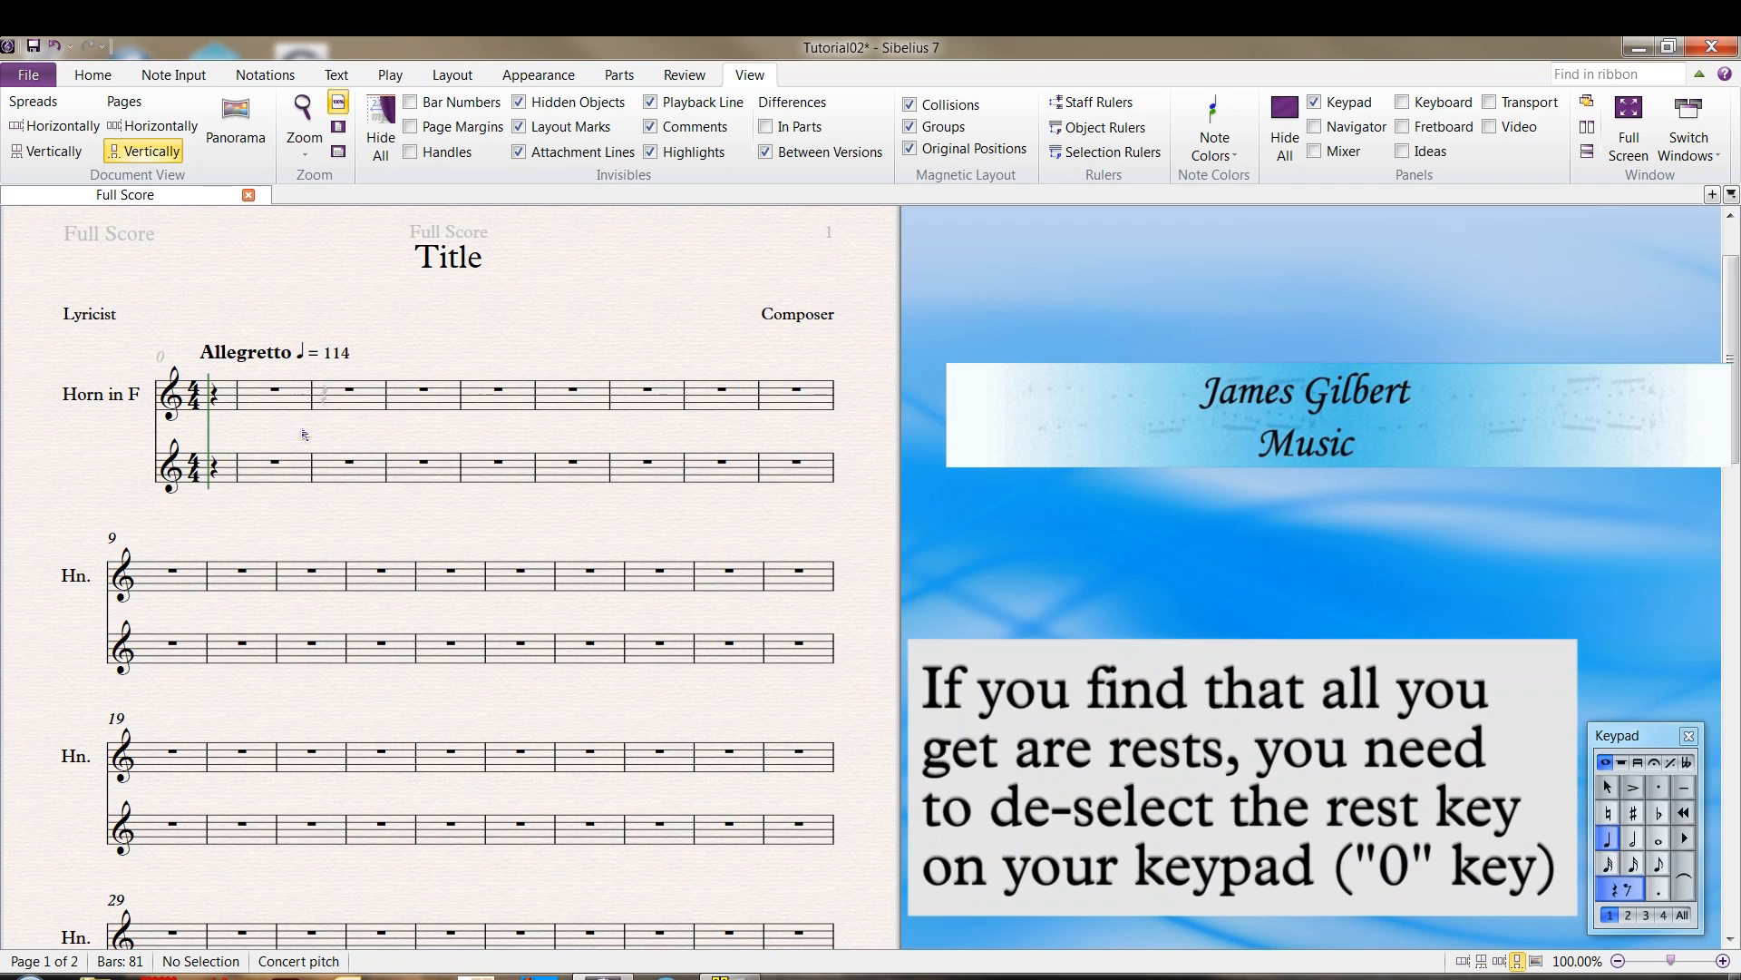
left_click(227, 410)
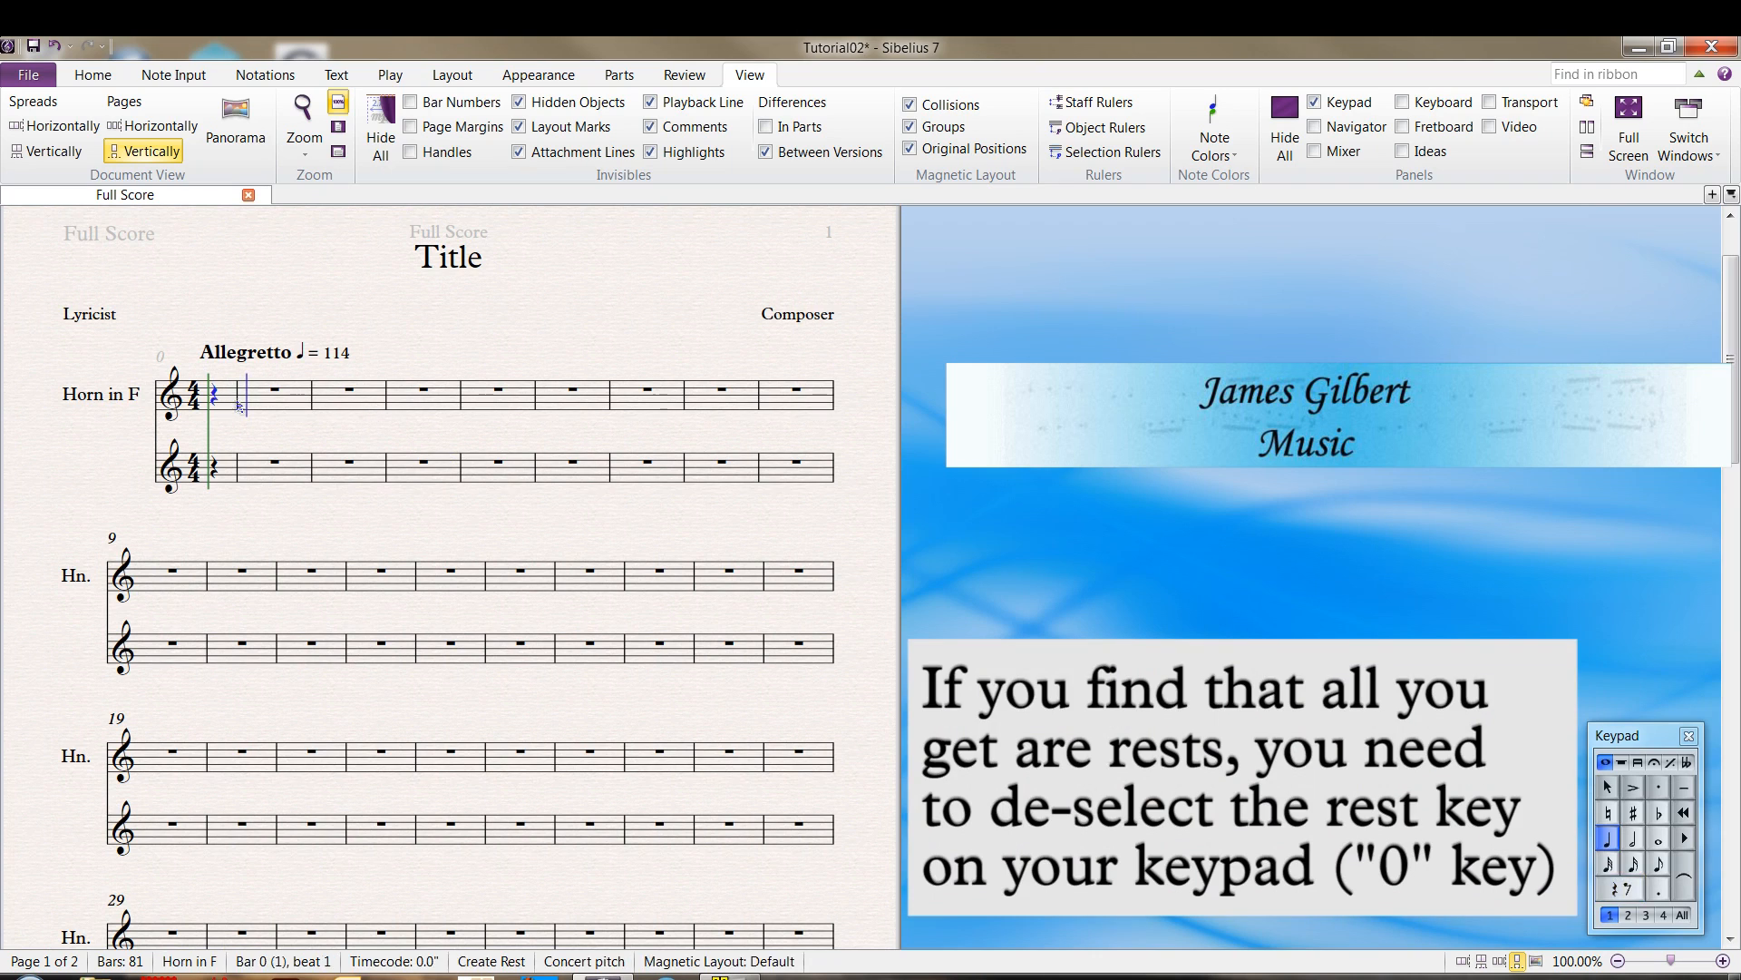
left_click(246, 405)
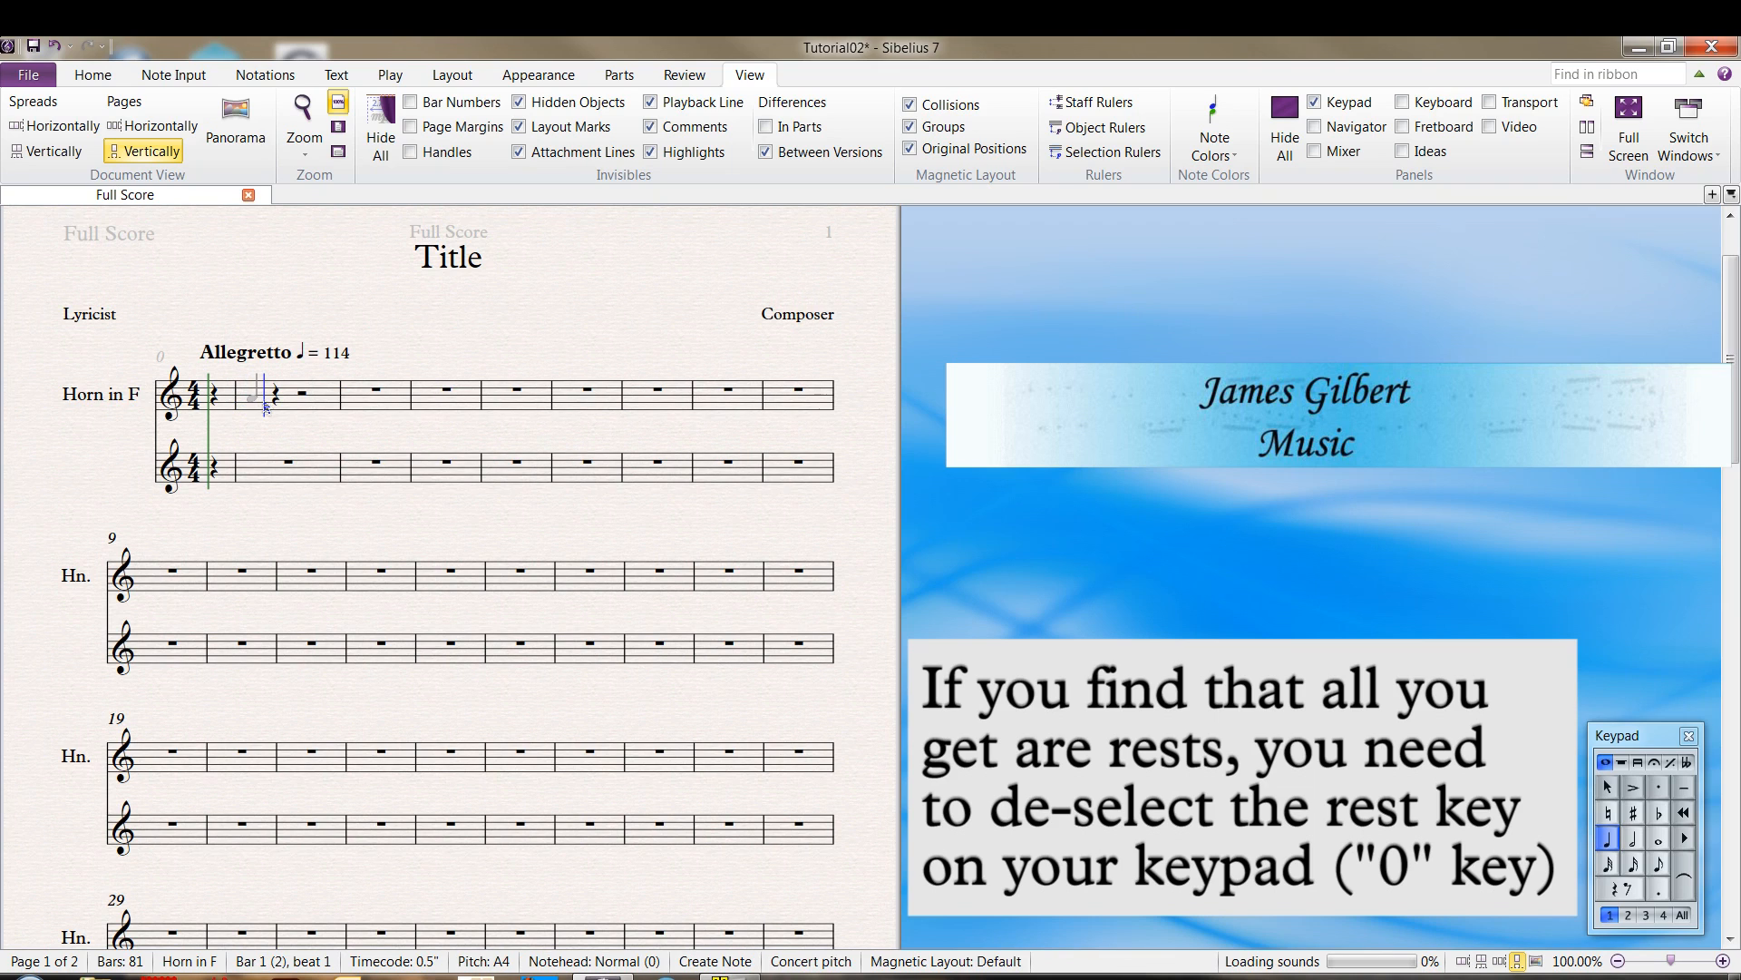
left_click(275, 402)
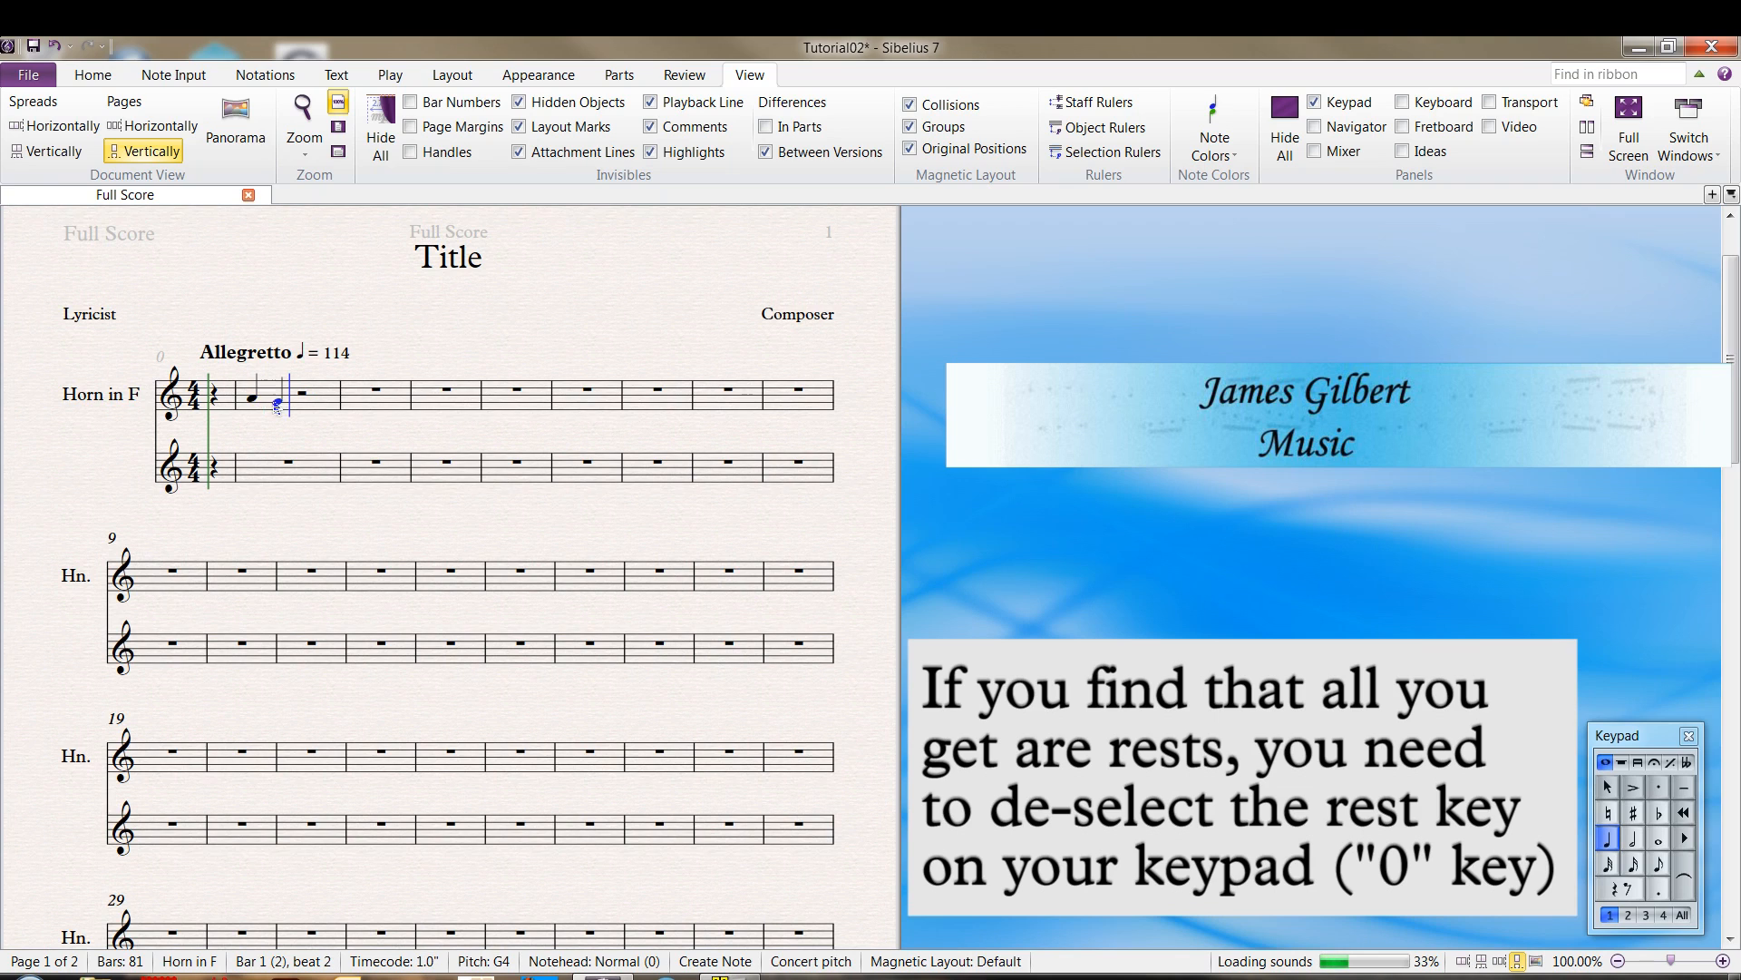
Complete bar 1 with a half note F4 and fill bar 2 with a whole note G4
left_click(1634, 842)
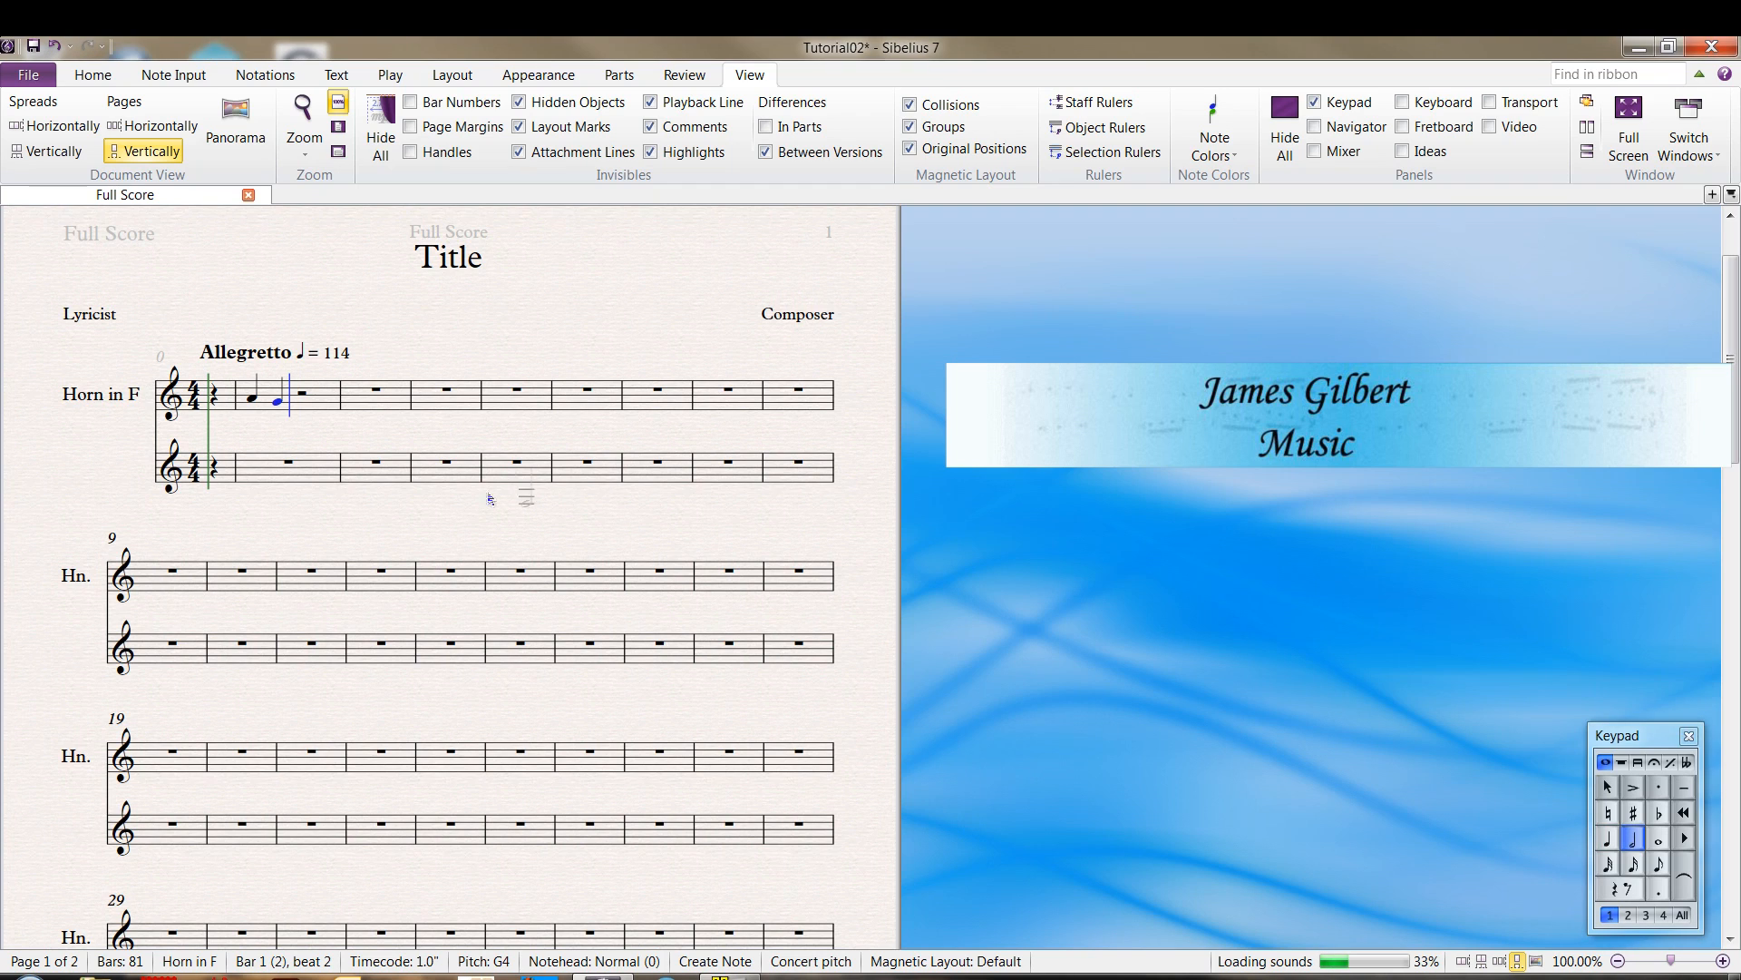
left_click(303, 406)
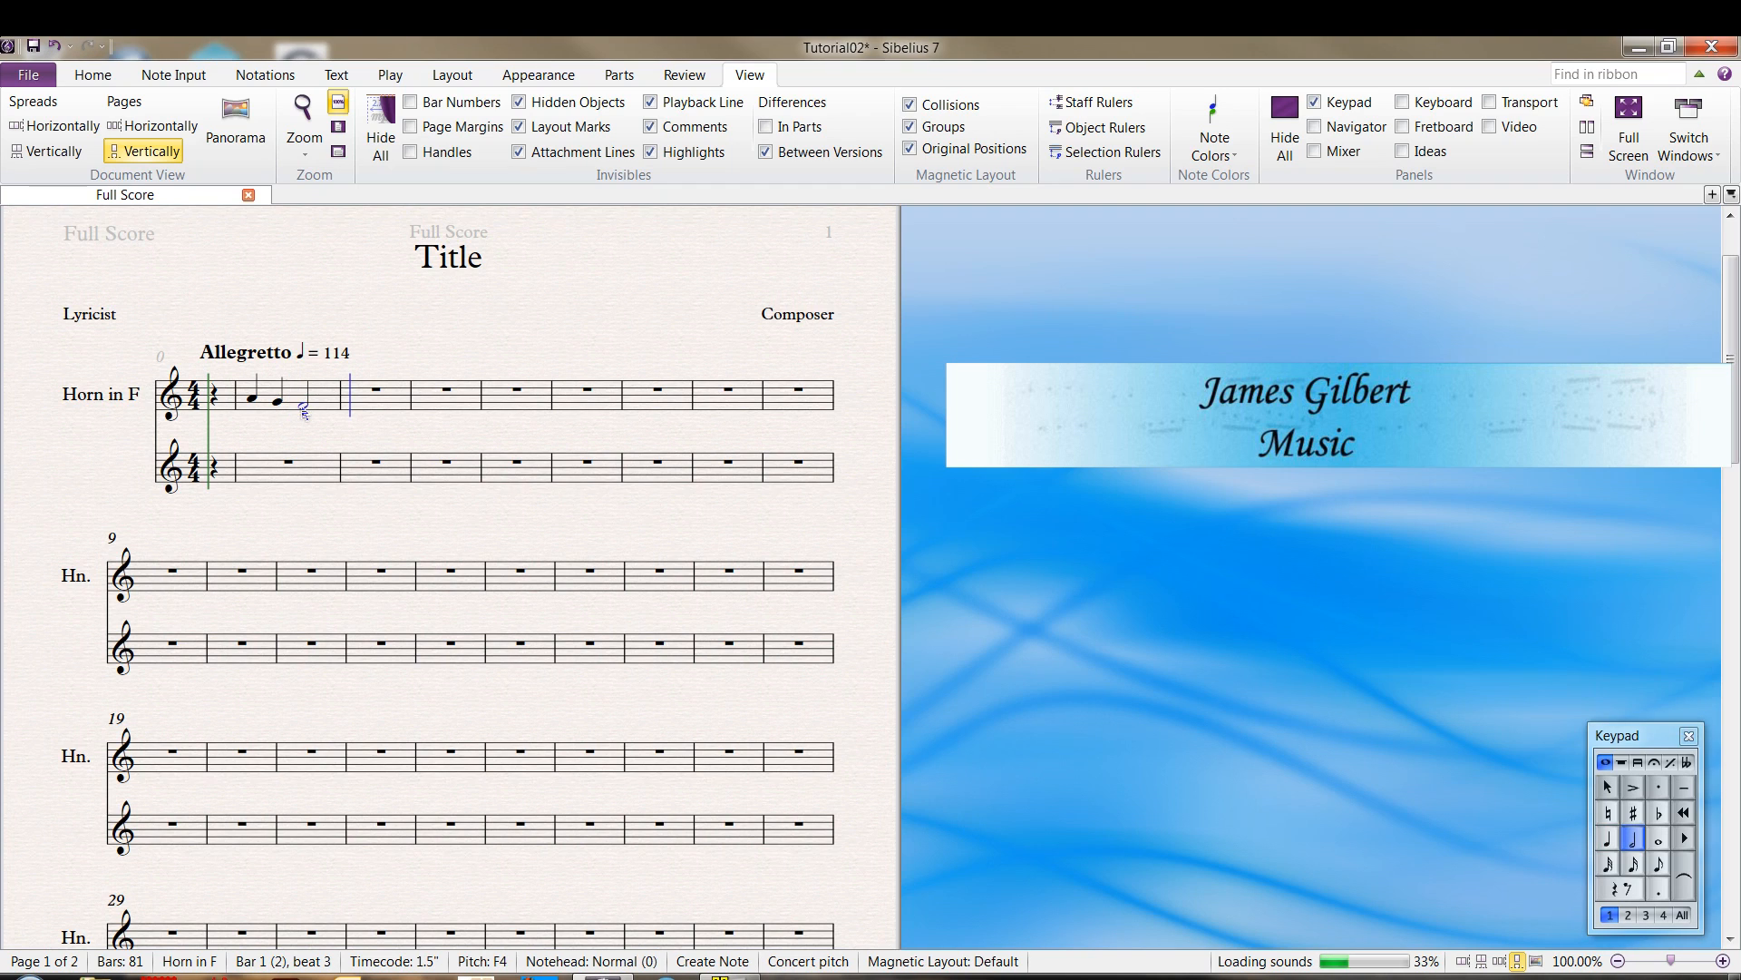
key("7")
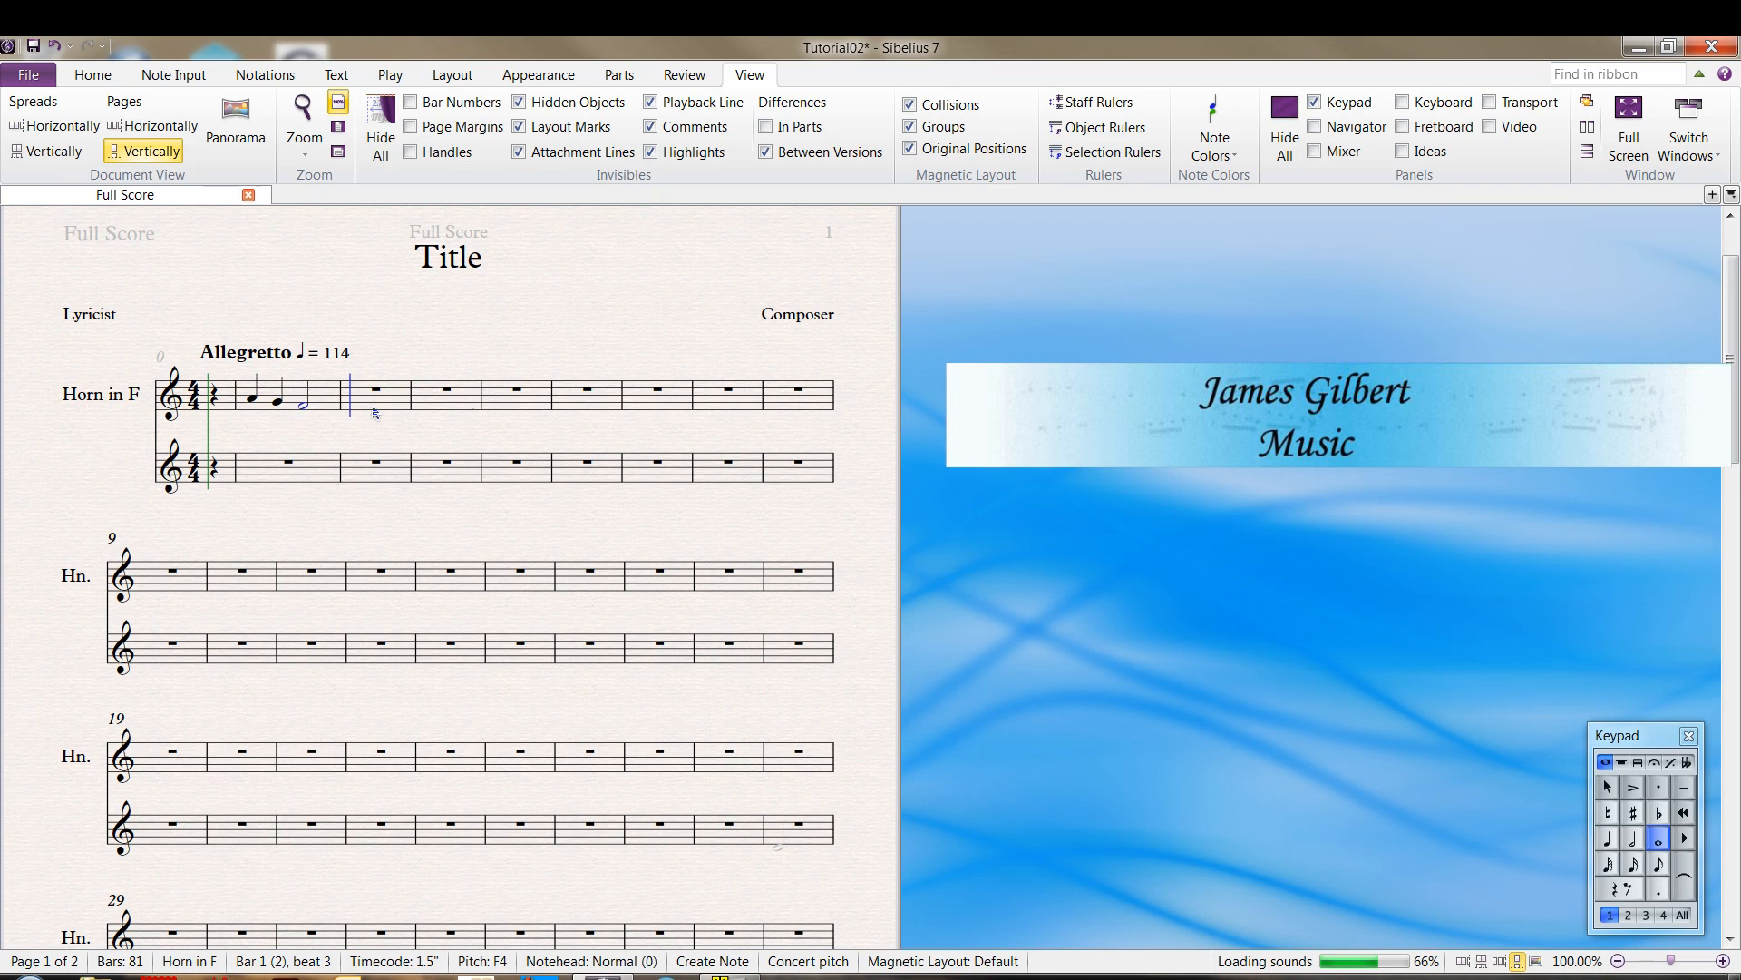
left_click(370, 407)
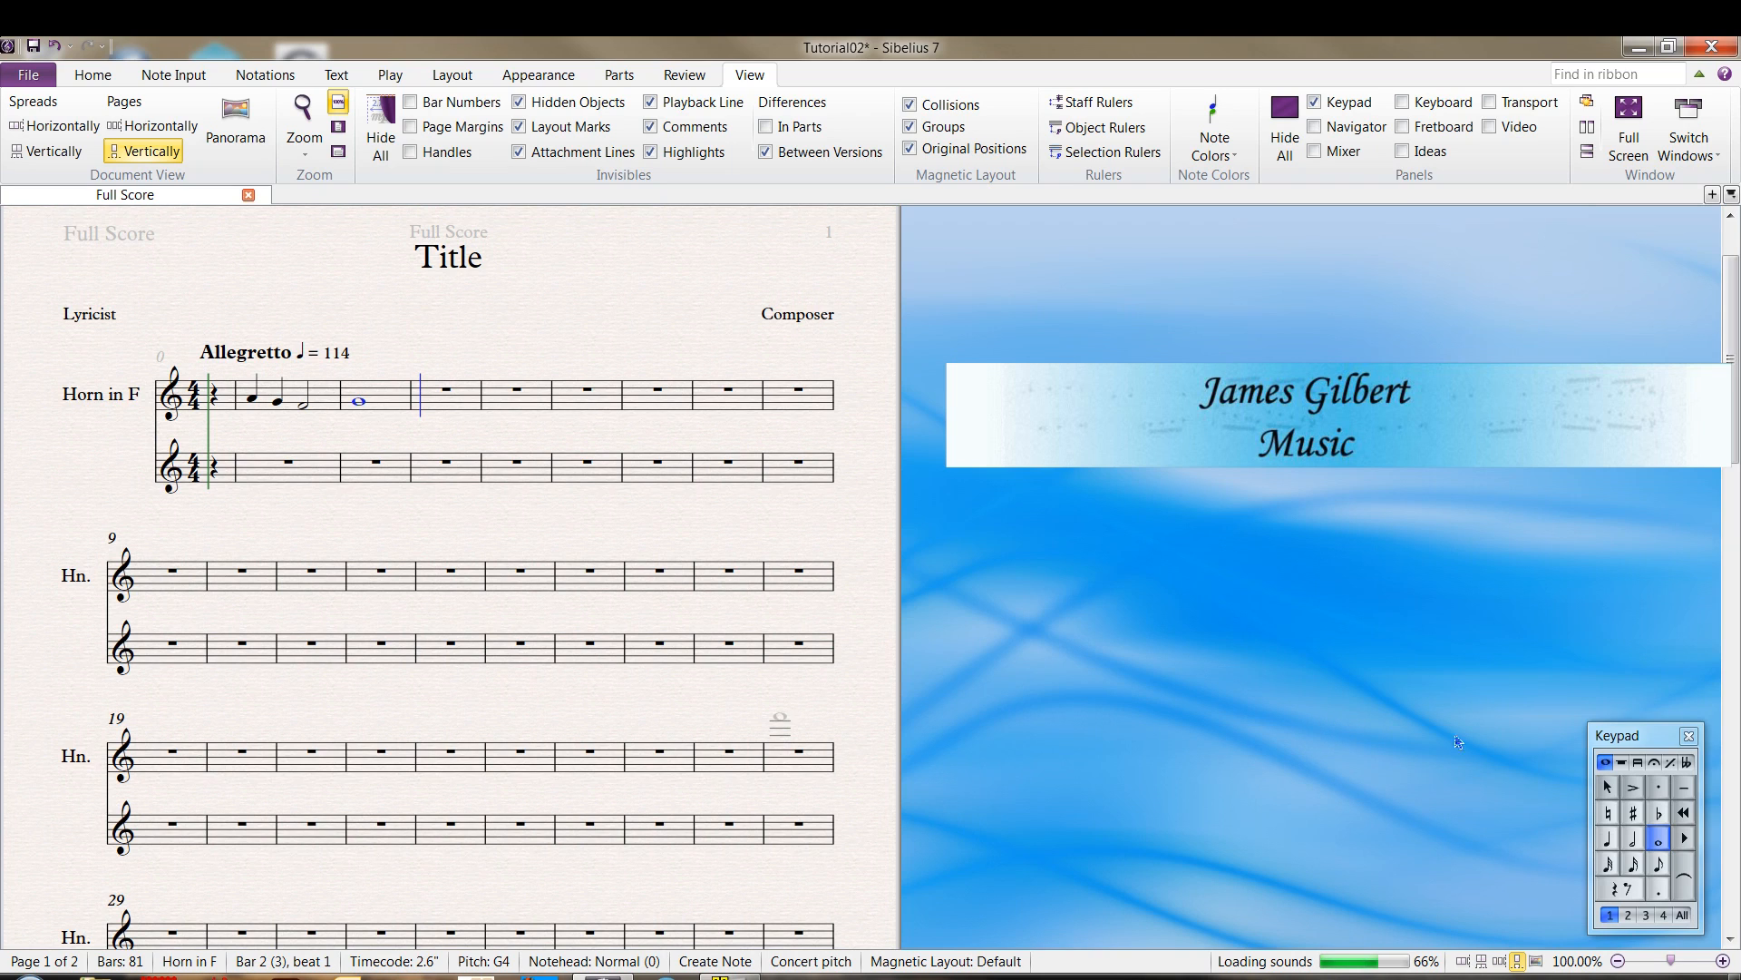
Enter quarter notes A, G, F and E in bar 3 of the horn staff
left_click(1624, 742)
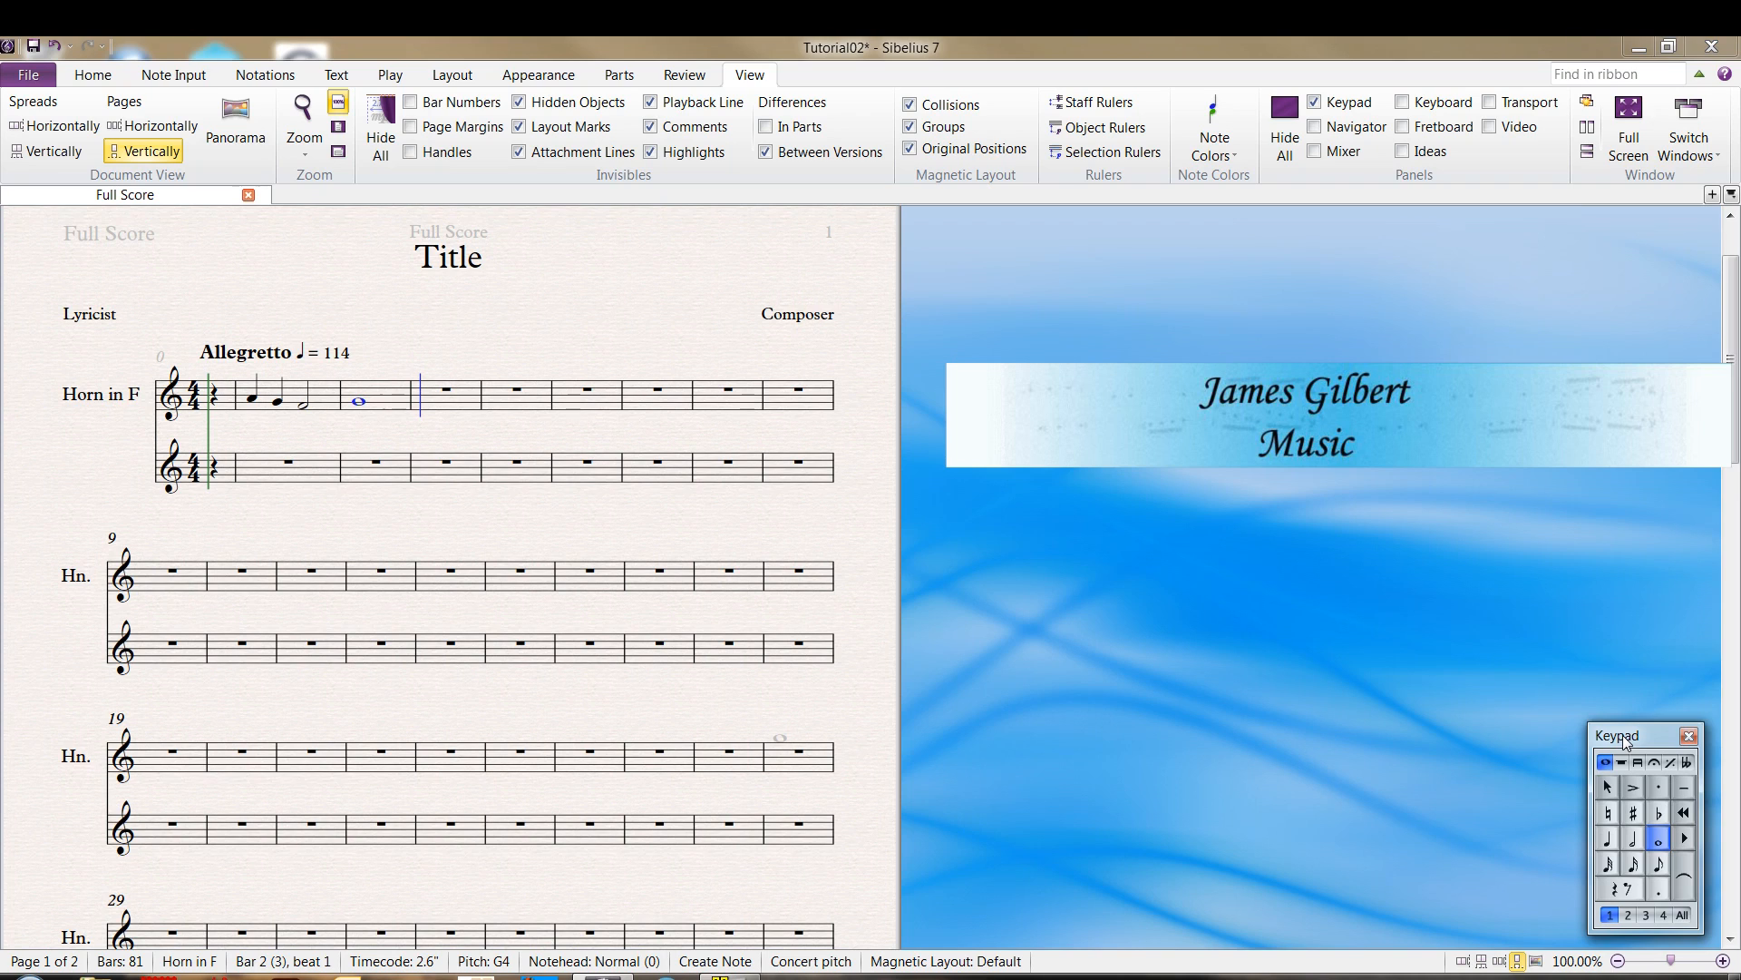
key("4")
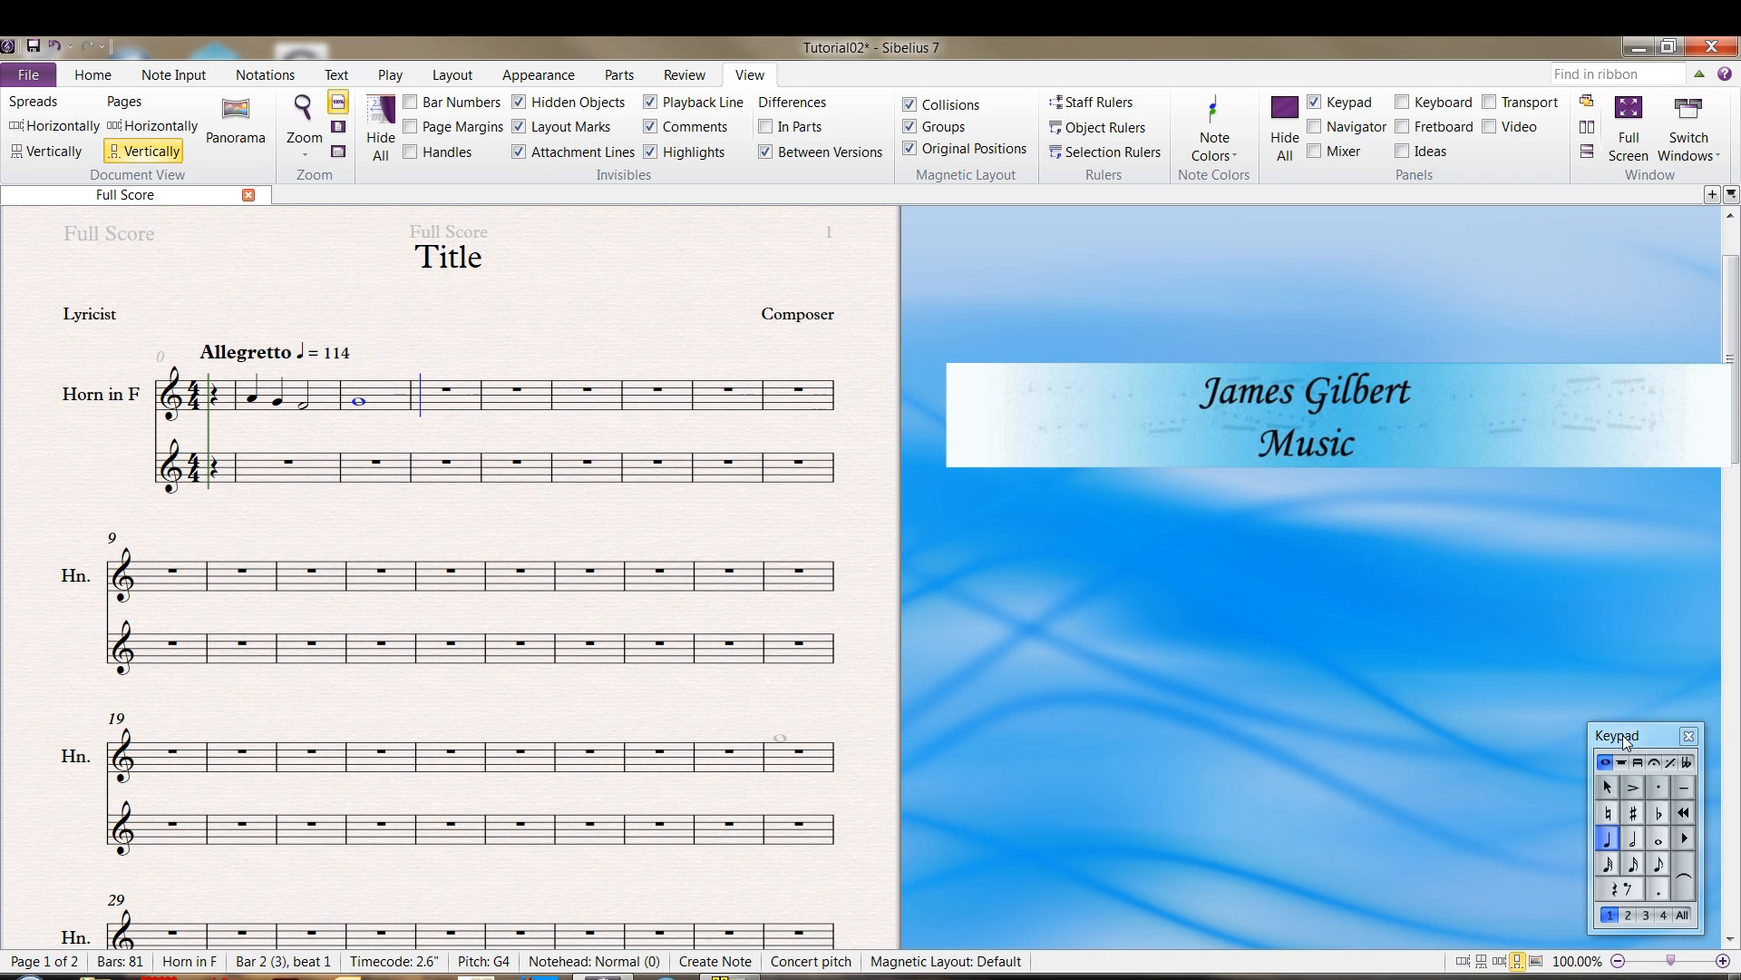
key("a")
key("g")
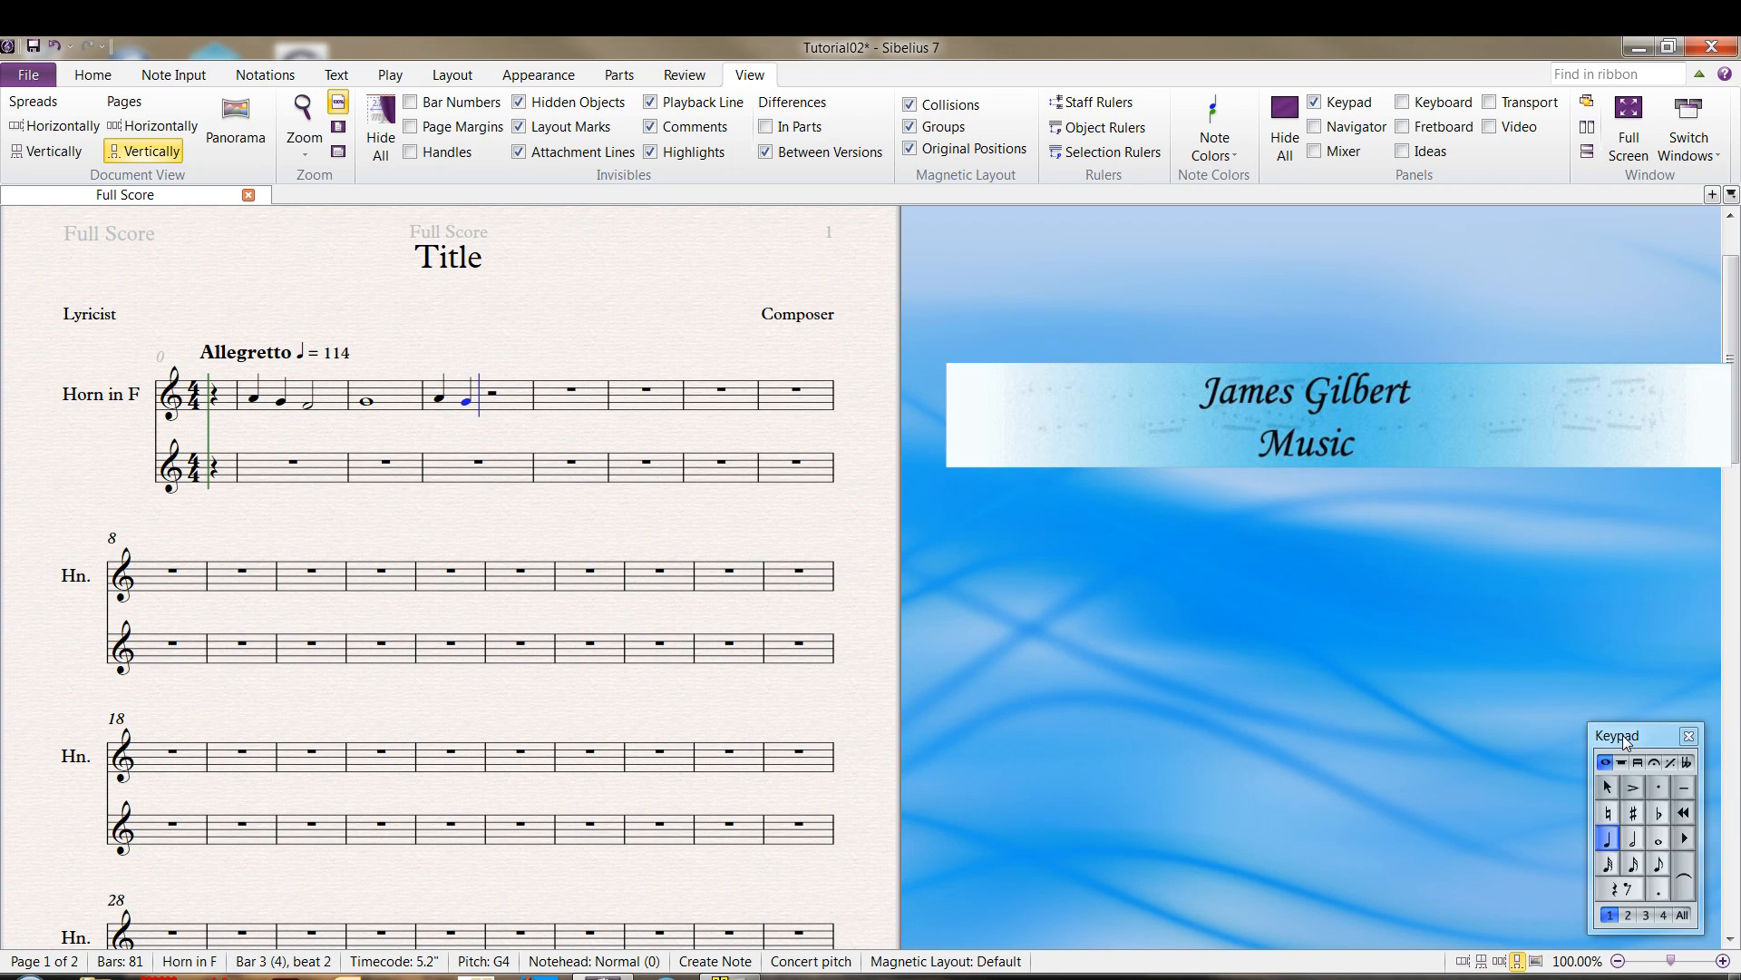
key("f")
key("e")
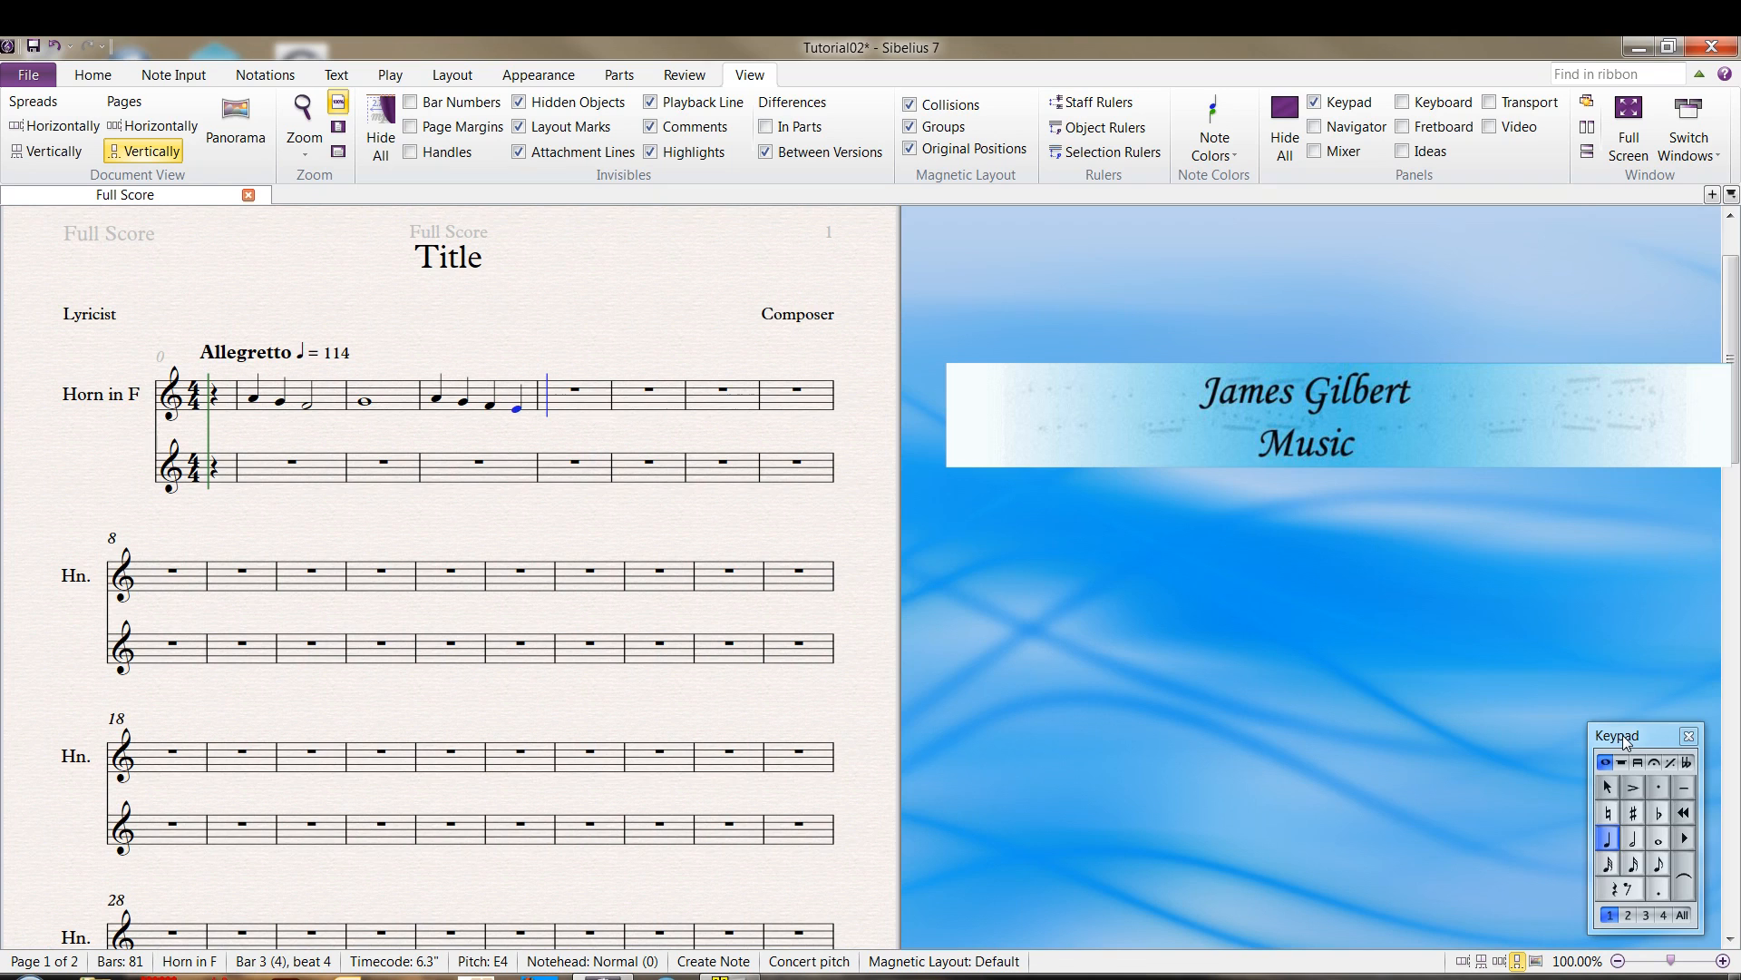
Fill bar 4 with eighth notes D, C, D, E, F, G, A, B and bar 5 with a whole note C5
key("KP_3")
key("d")
key("c")
key("d")
key("e")
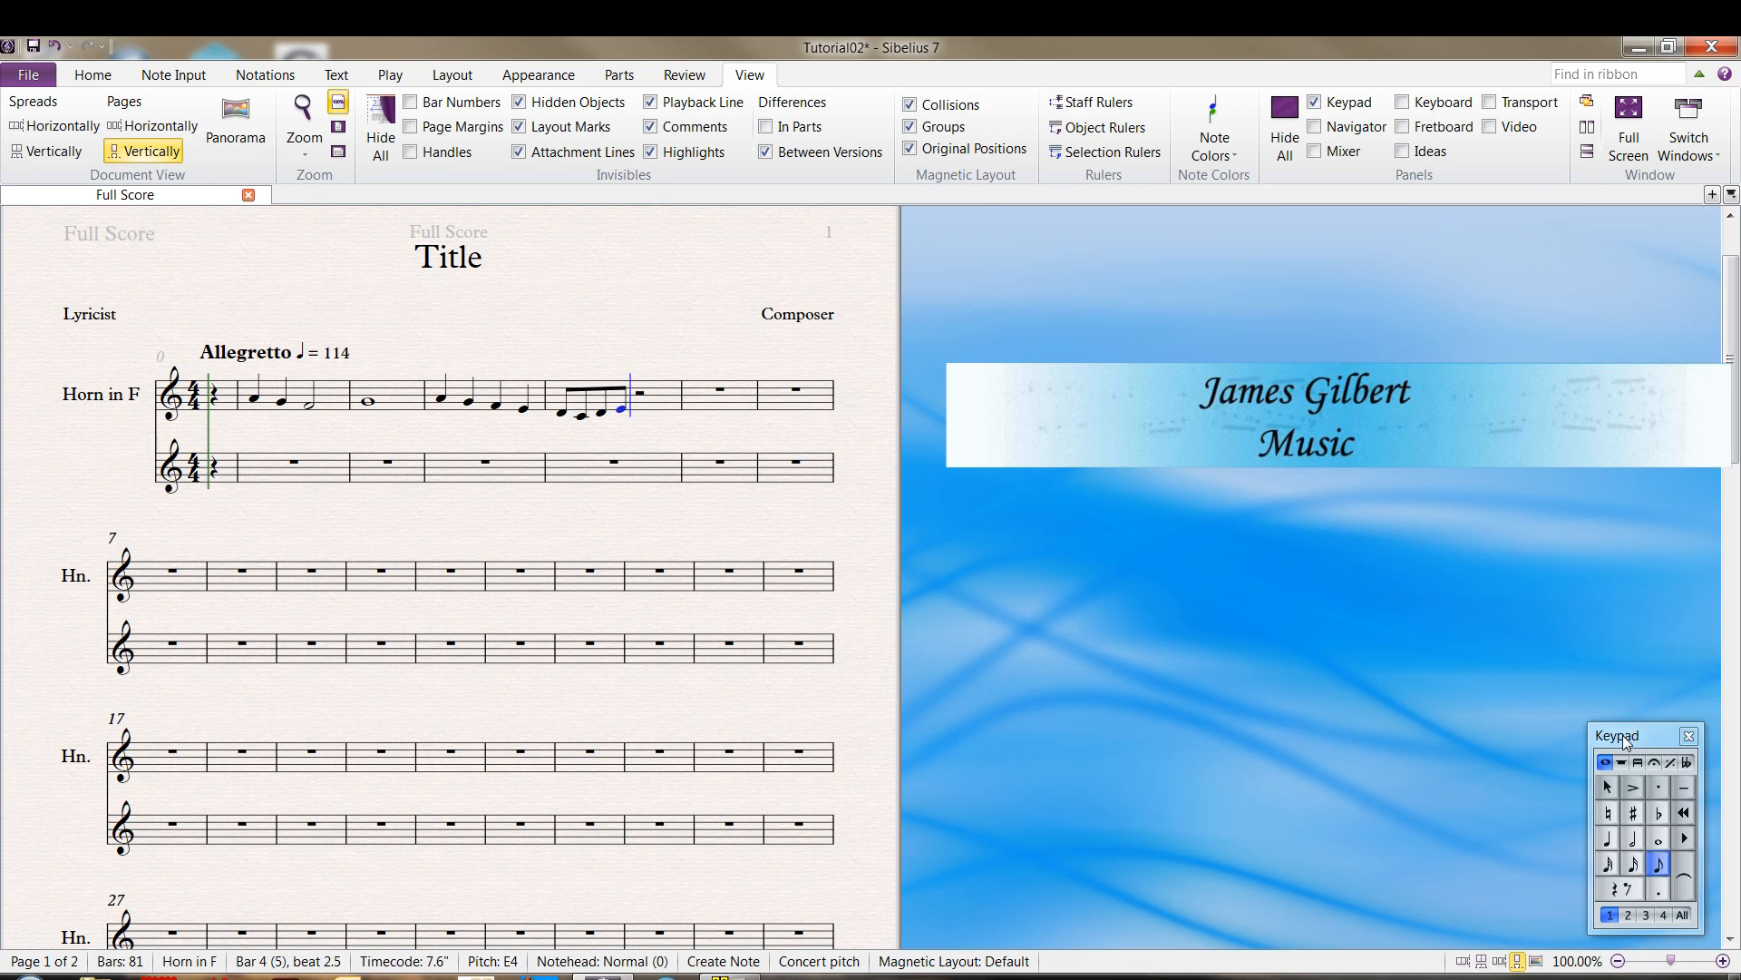
key("f")
key("g")
key("a")
key("b")
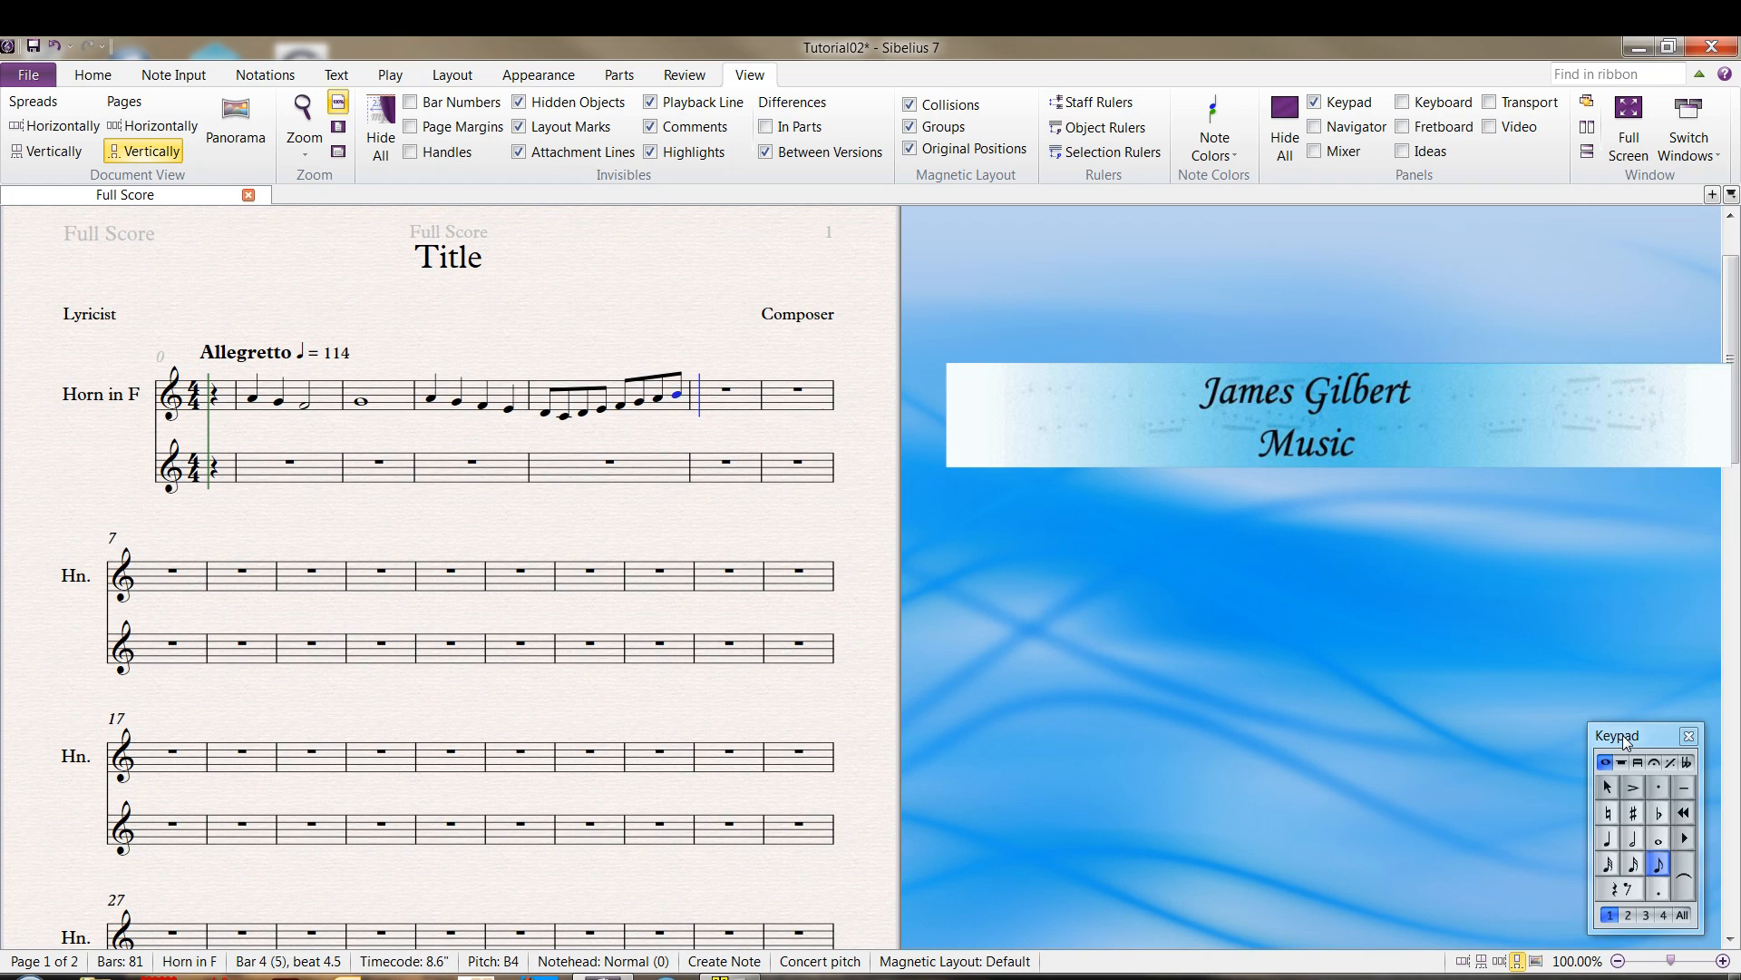
key("KP_6")
key("c")
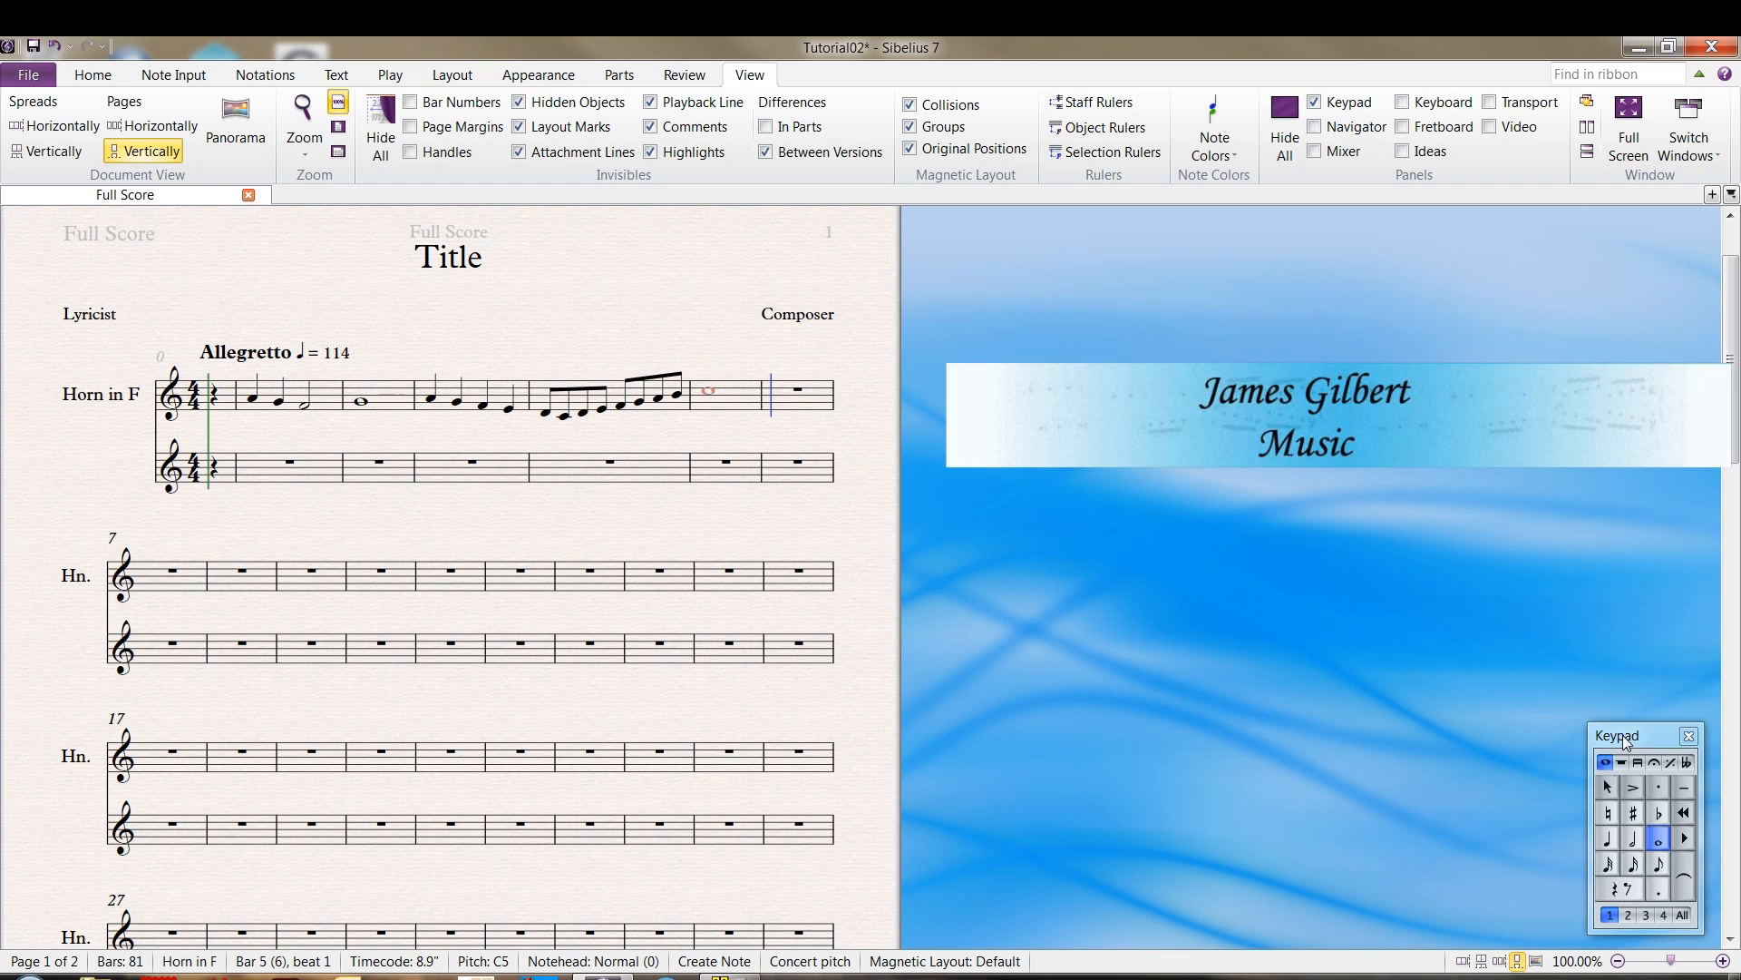
Shift the whole note in bar 5 up and down in pitch, return it to C5, and leave note entry
key("ctrl+Down")
key("ctrl+Up")
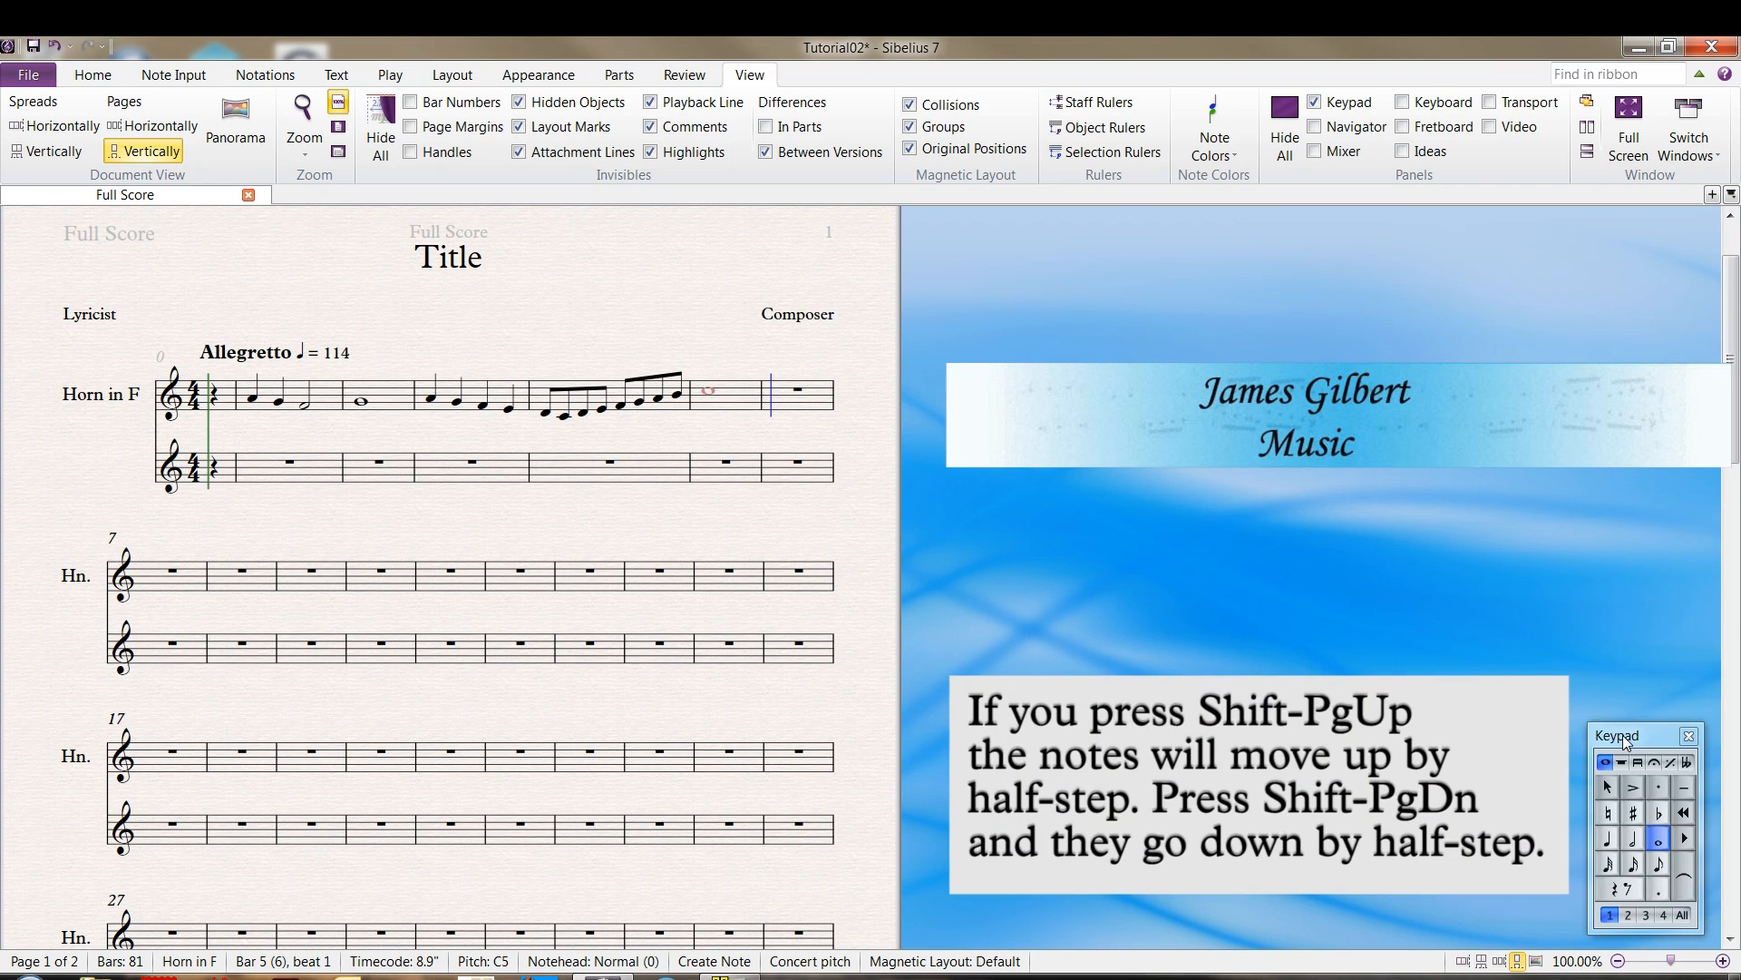
key("ctrl+Up")
key("ctrl+Down")
key("ctrl+Down")
key("ctrl+Down")
key("ctrl+Up")
key("ctrl+Up")
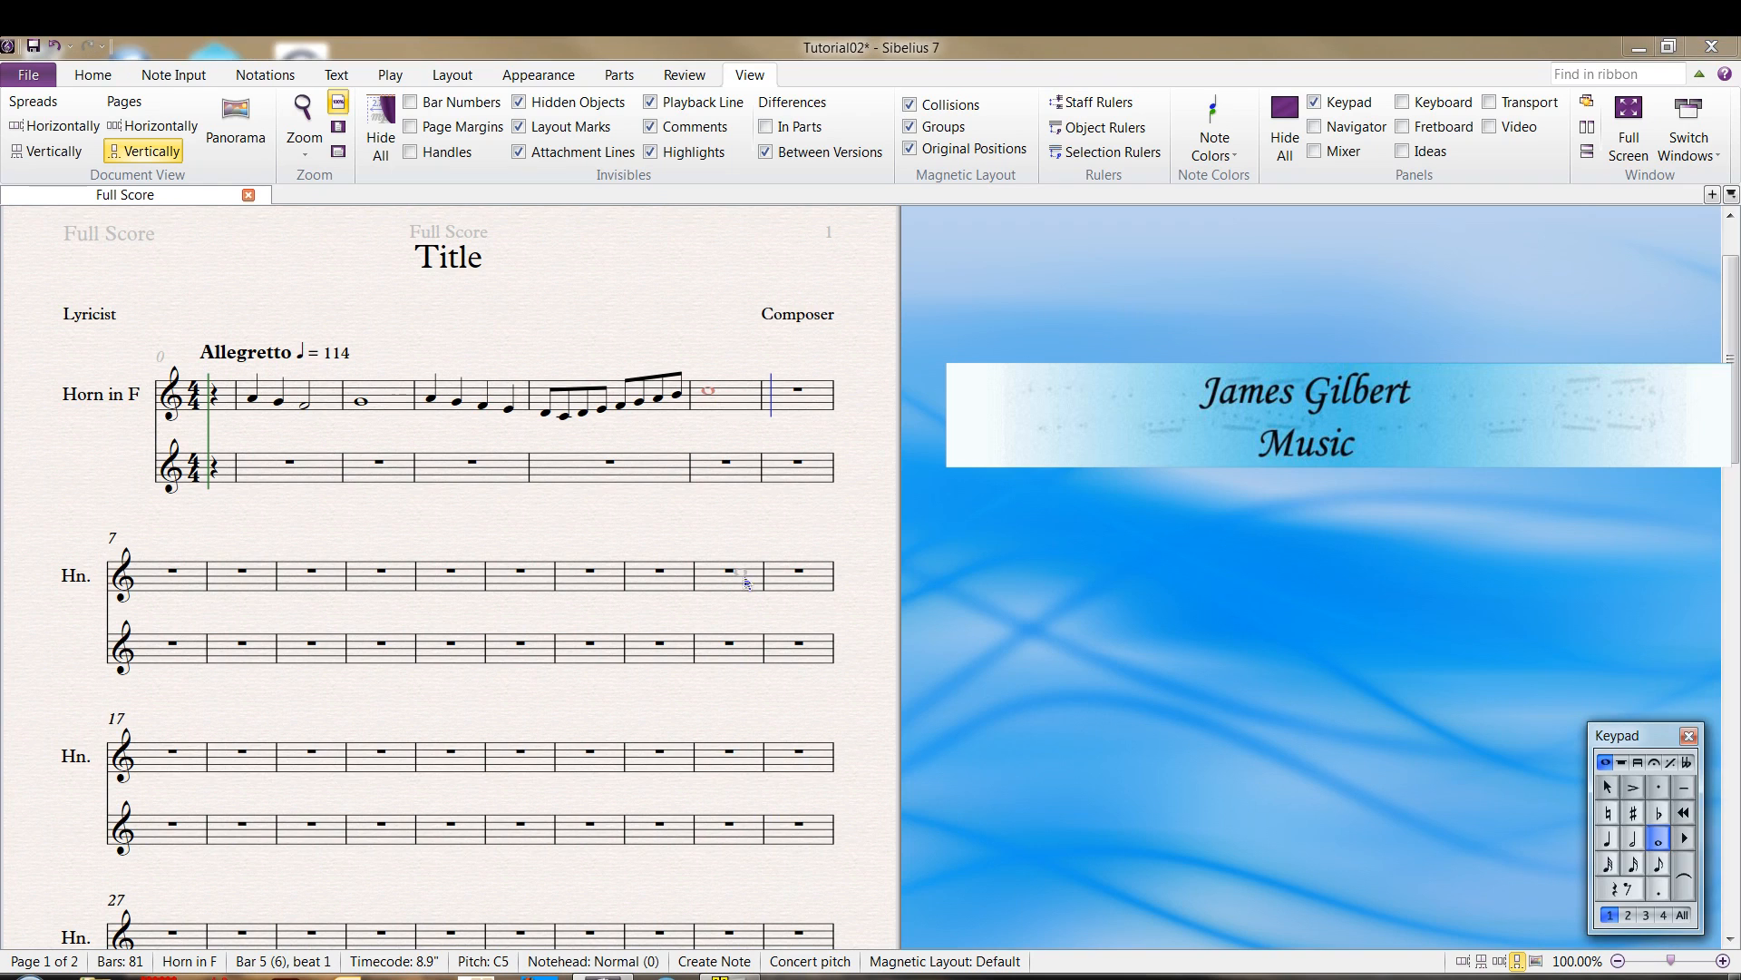
key("Escape")
Enter two half notes B4 in bar 6 of the horn staff
left_click(767, 402)
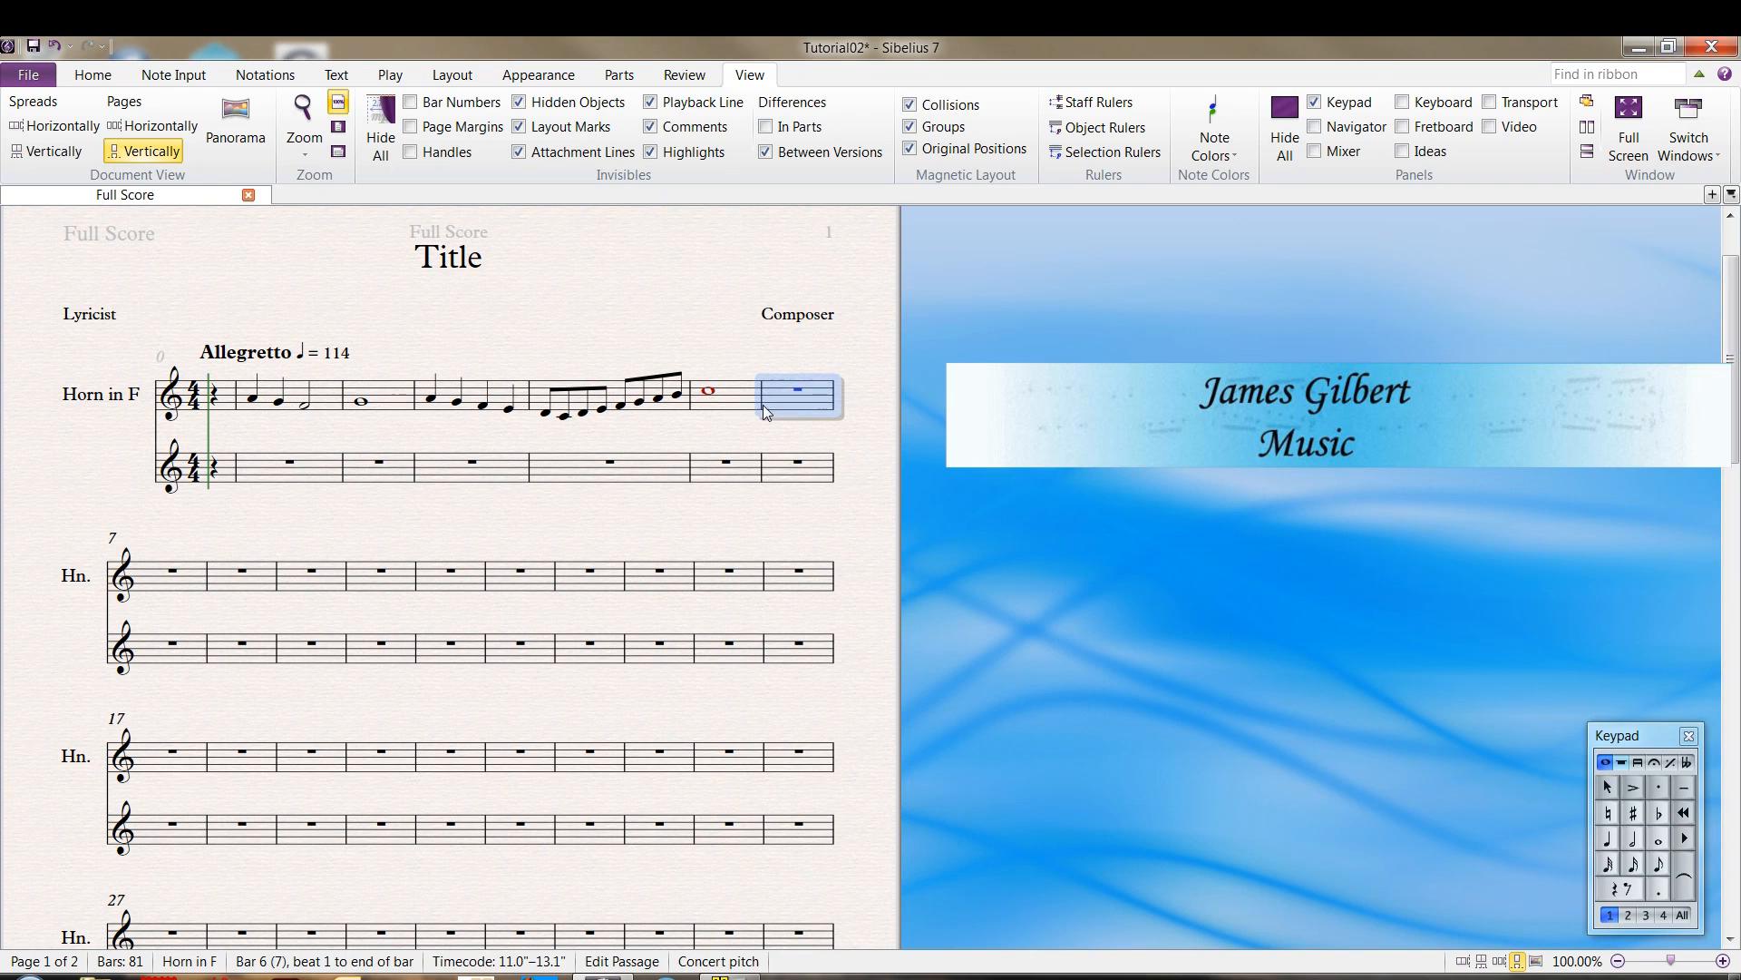
left_click(1634, 839)
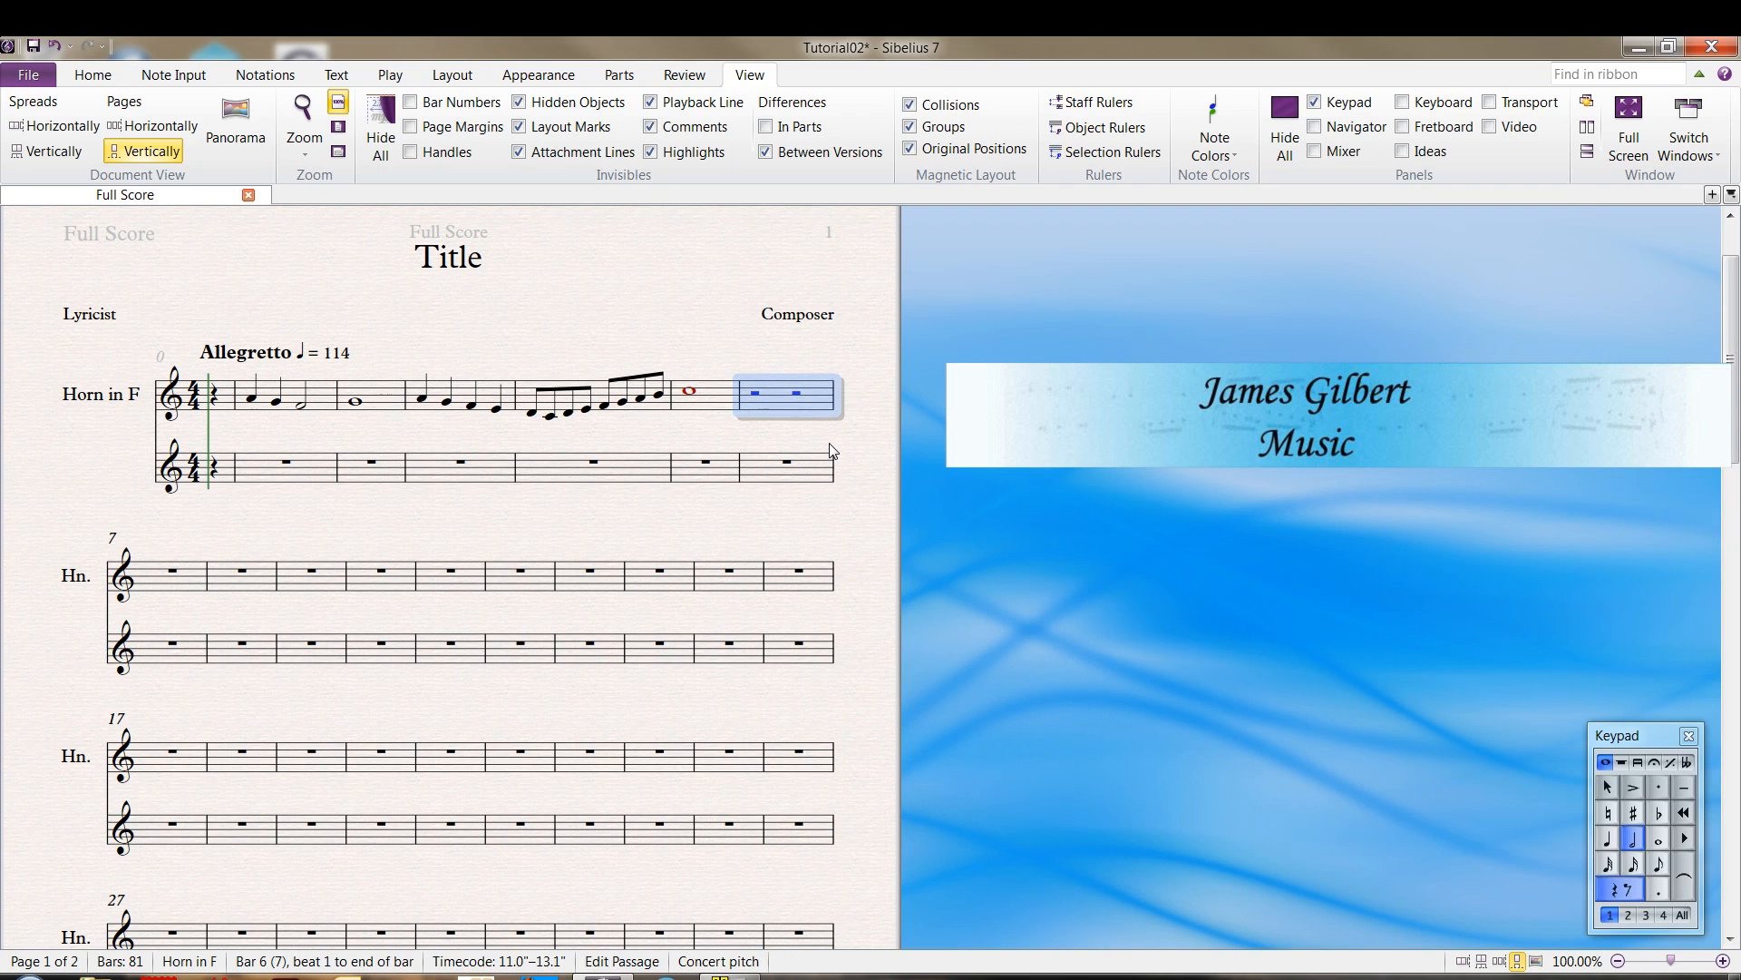
left_click(1622, 886)
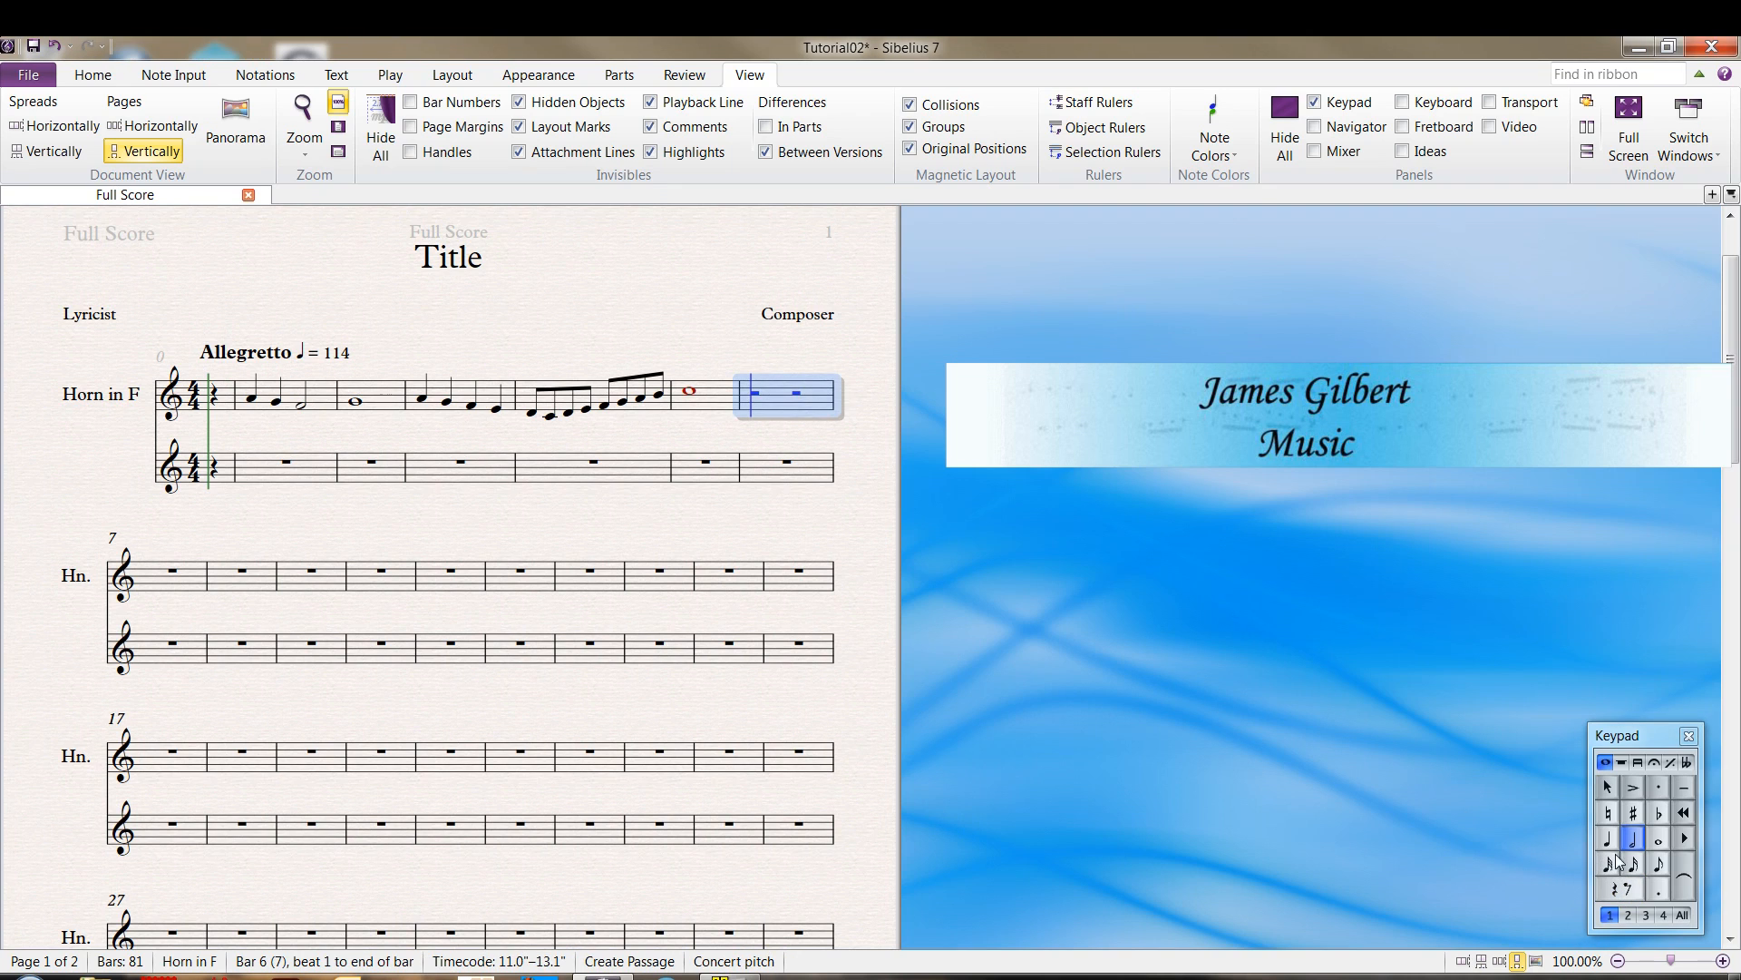
left_click(760, 404)
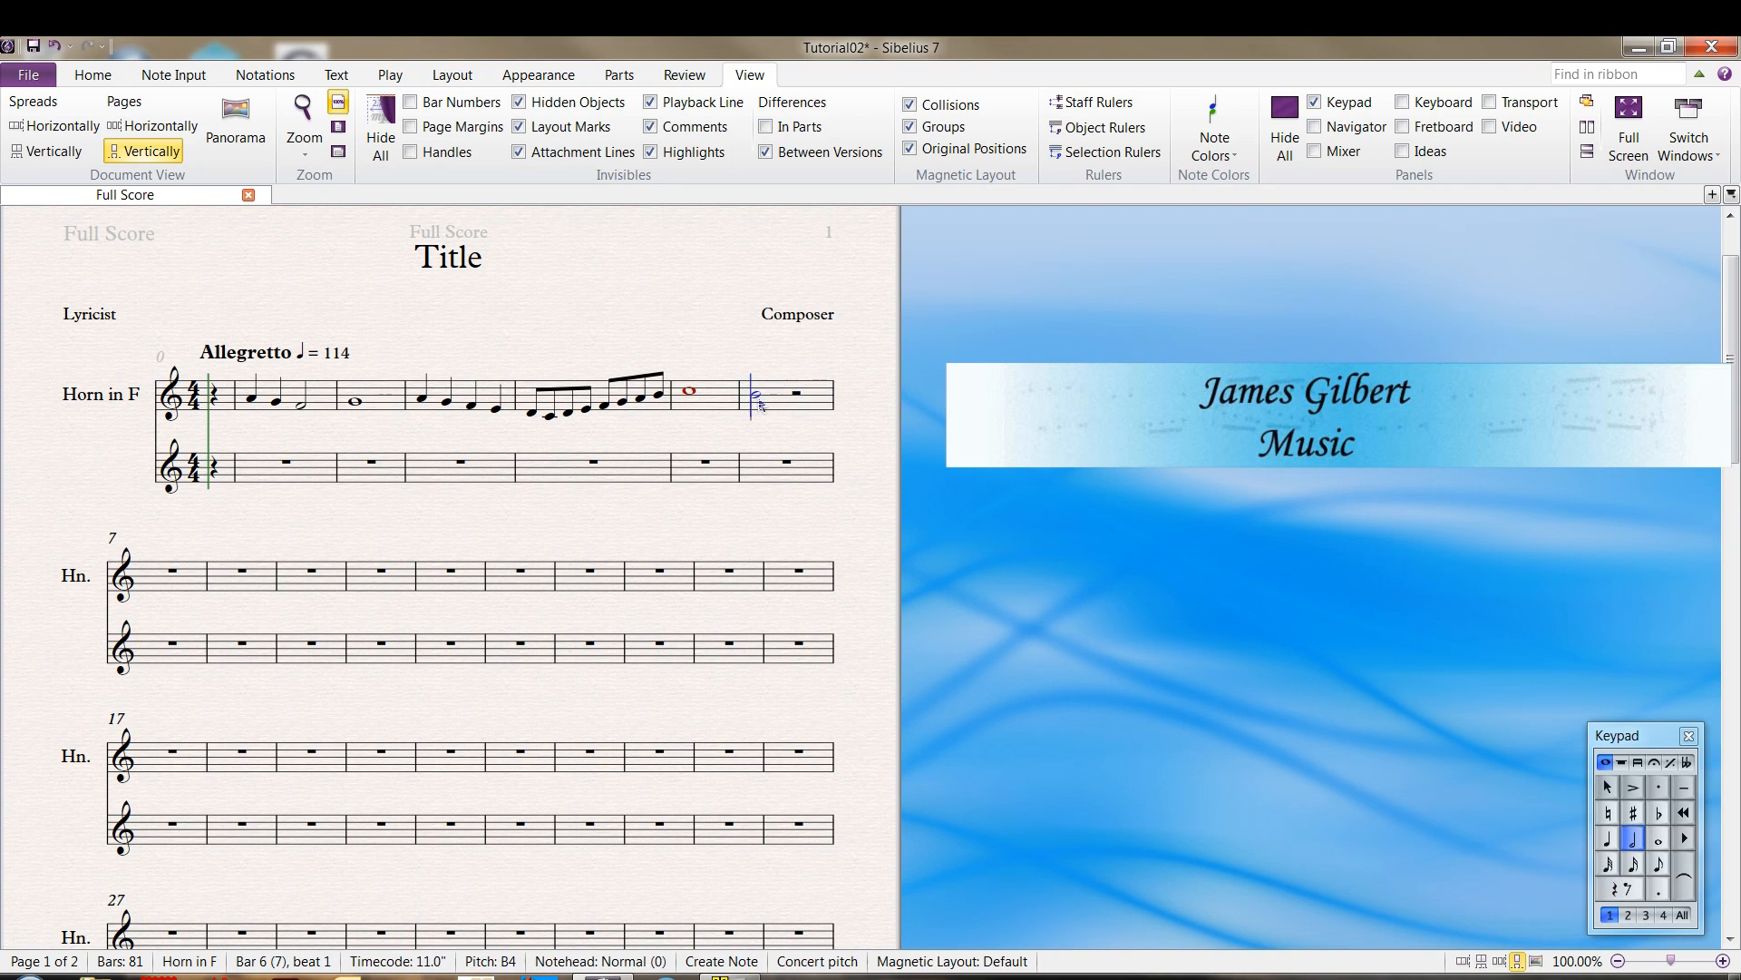
left_click(797, 397)
key("Escape")
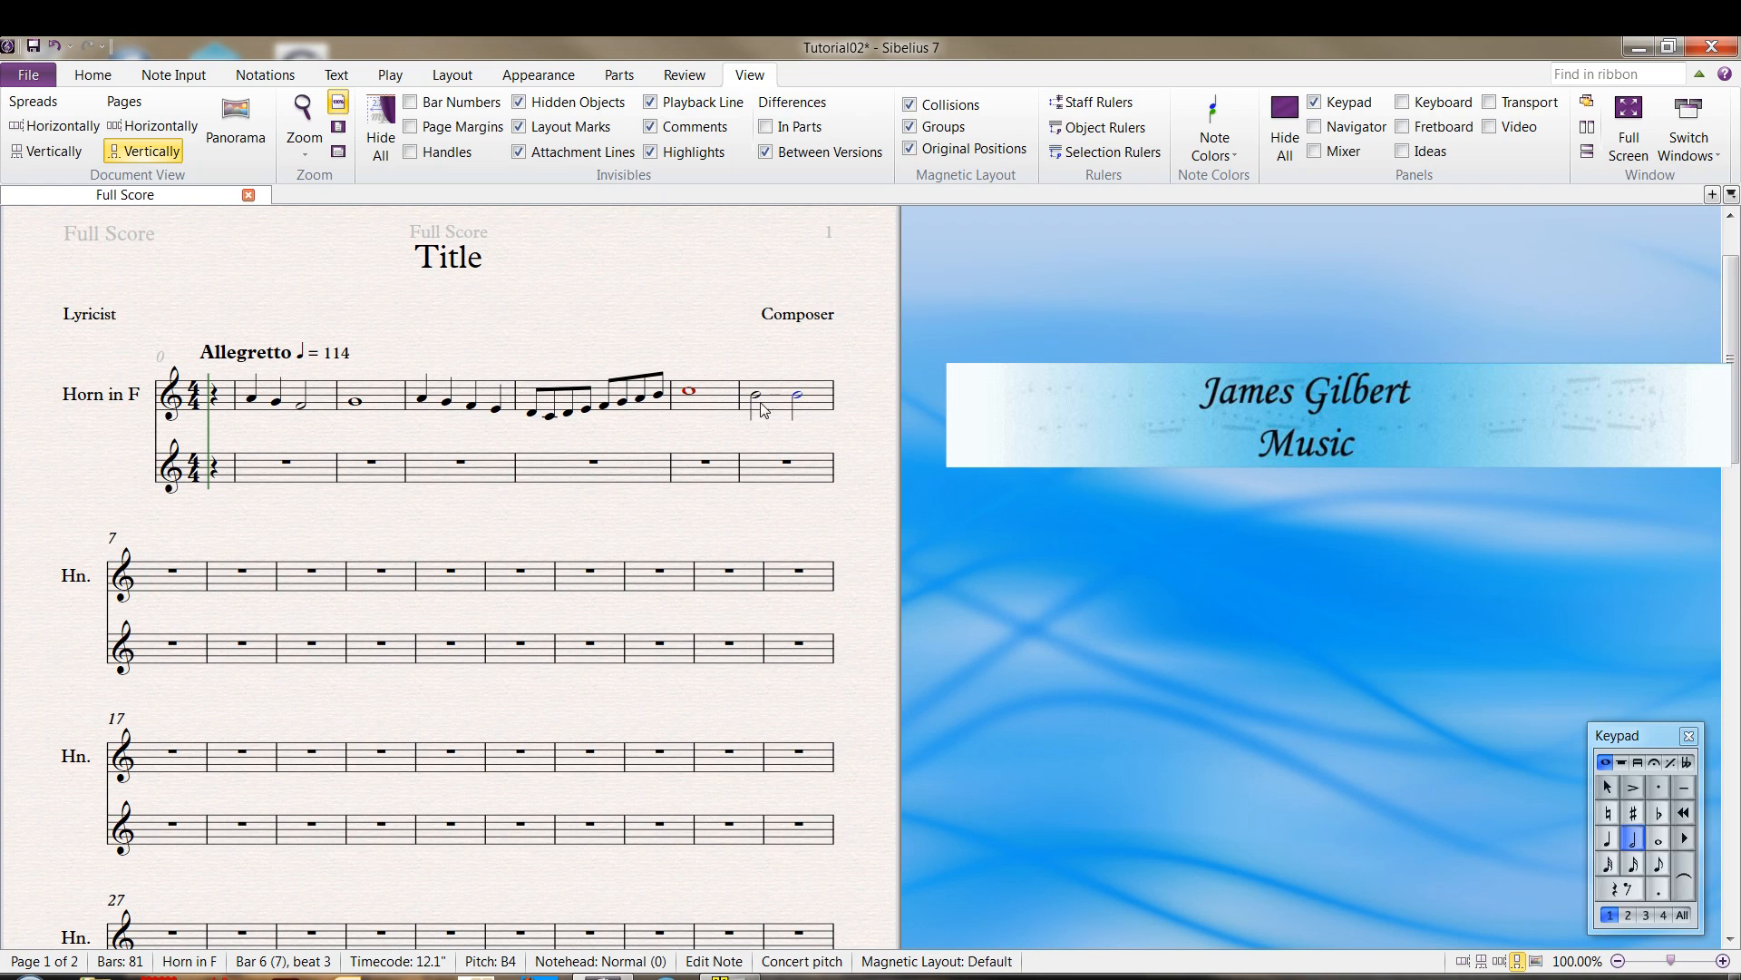
Add ties to both half notes in bar 6, joining them and continuing into bar 7
left_click(757, 400)
left_click(1682, 867)
key("Return")
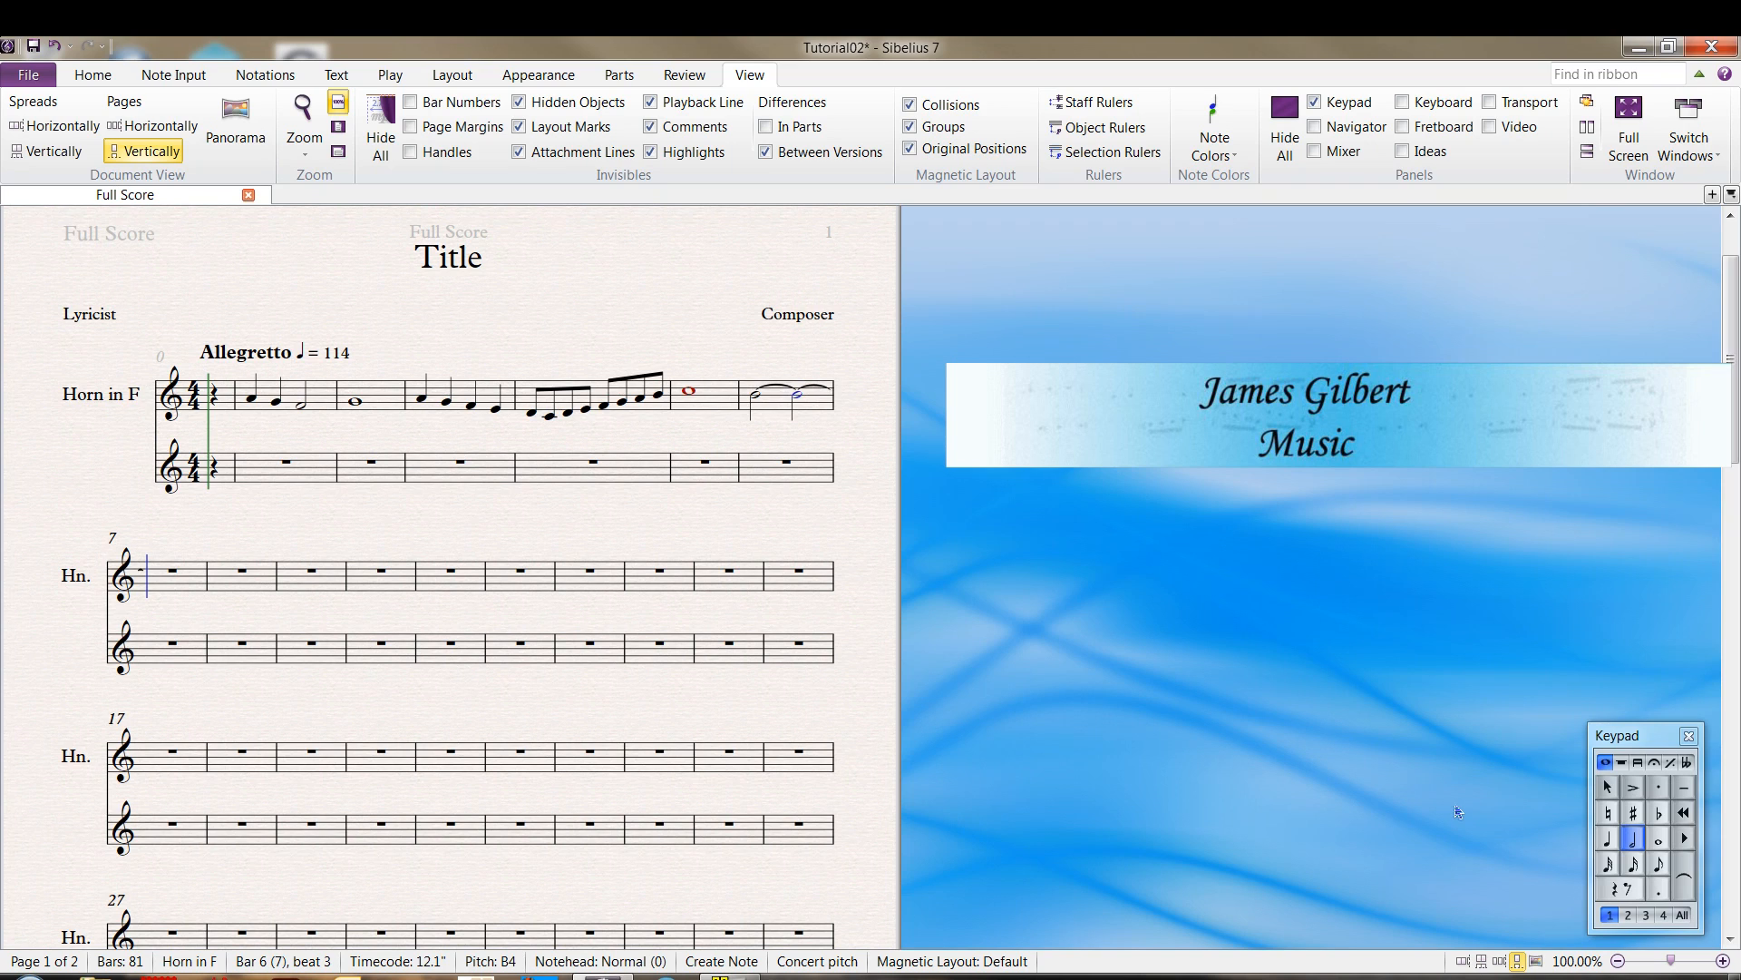
Enter a plain quarter note A4 in bar 7, followed by staccato quarter notes G, F, E, D and C into bar 8
key("4")
key("a")
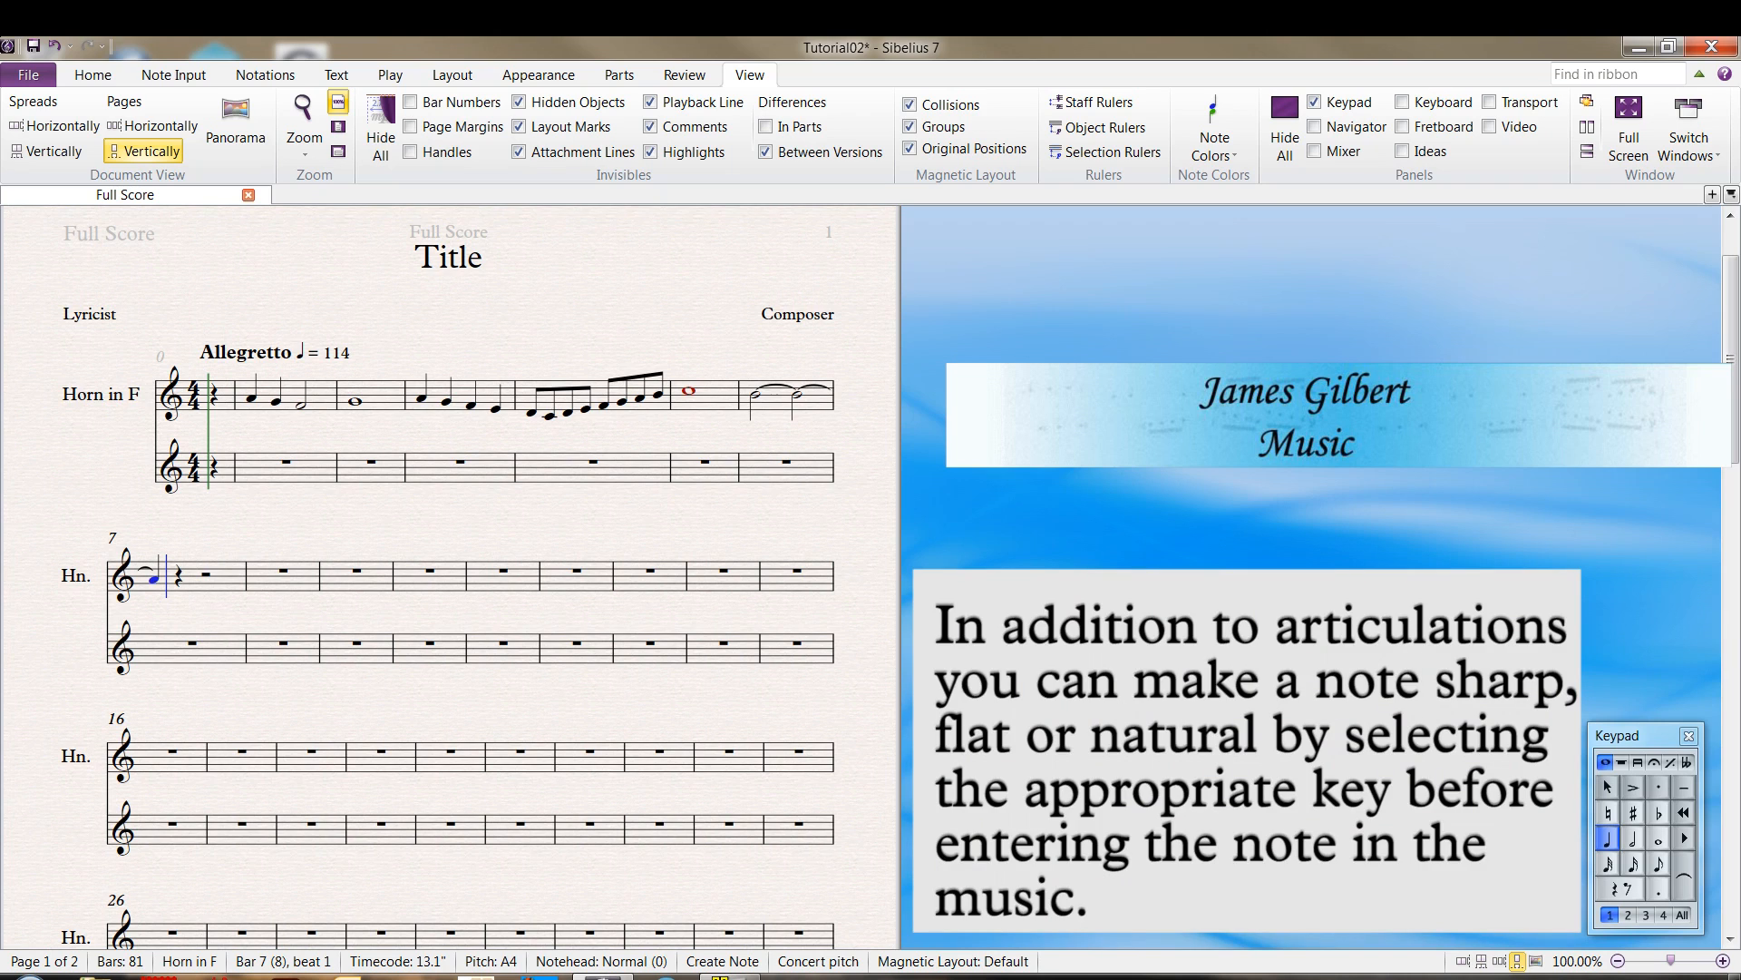
key("KP_9")
key("KP_9")
key("KP_Multiply")
key("g")
key("e")
key("d")
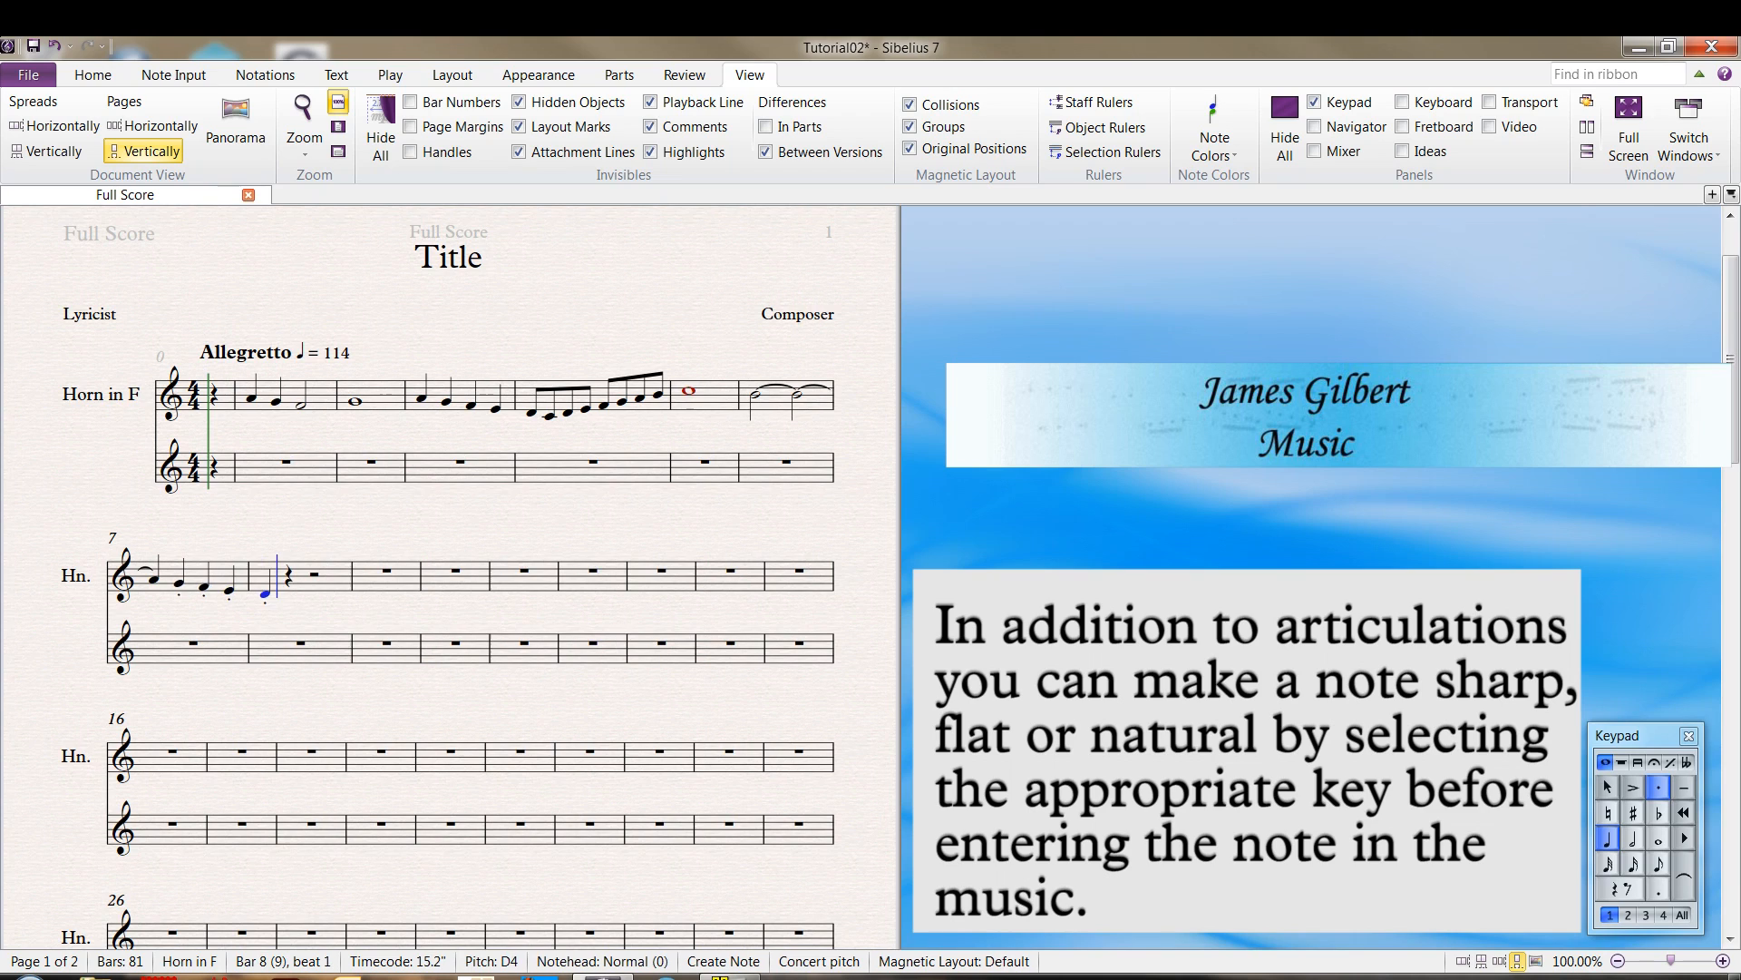
key("c")
Switch the articulation from staccato to accent and complete bar 8 with accented quarter notes D4 and E4
key("KP_Divide")
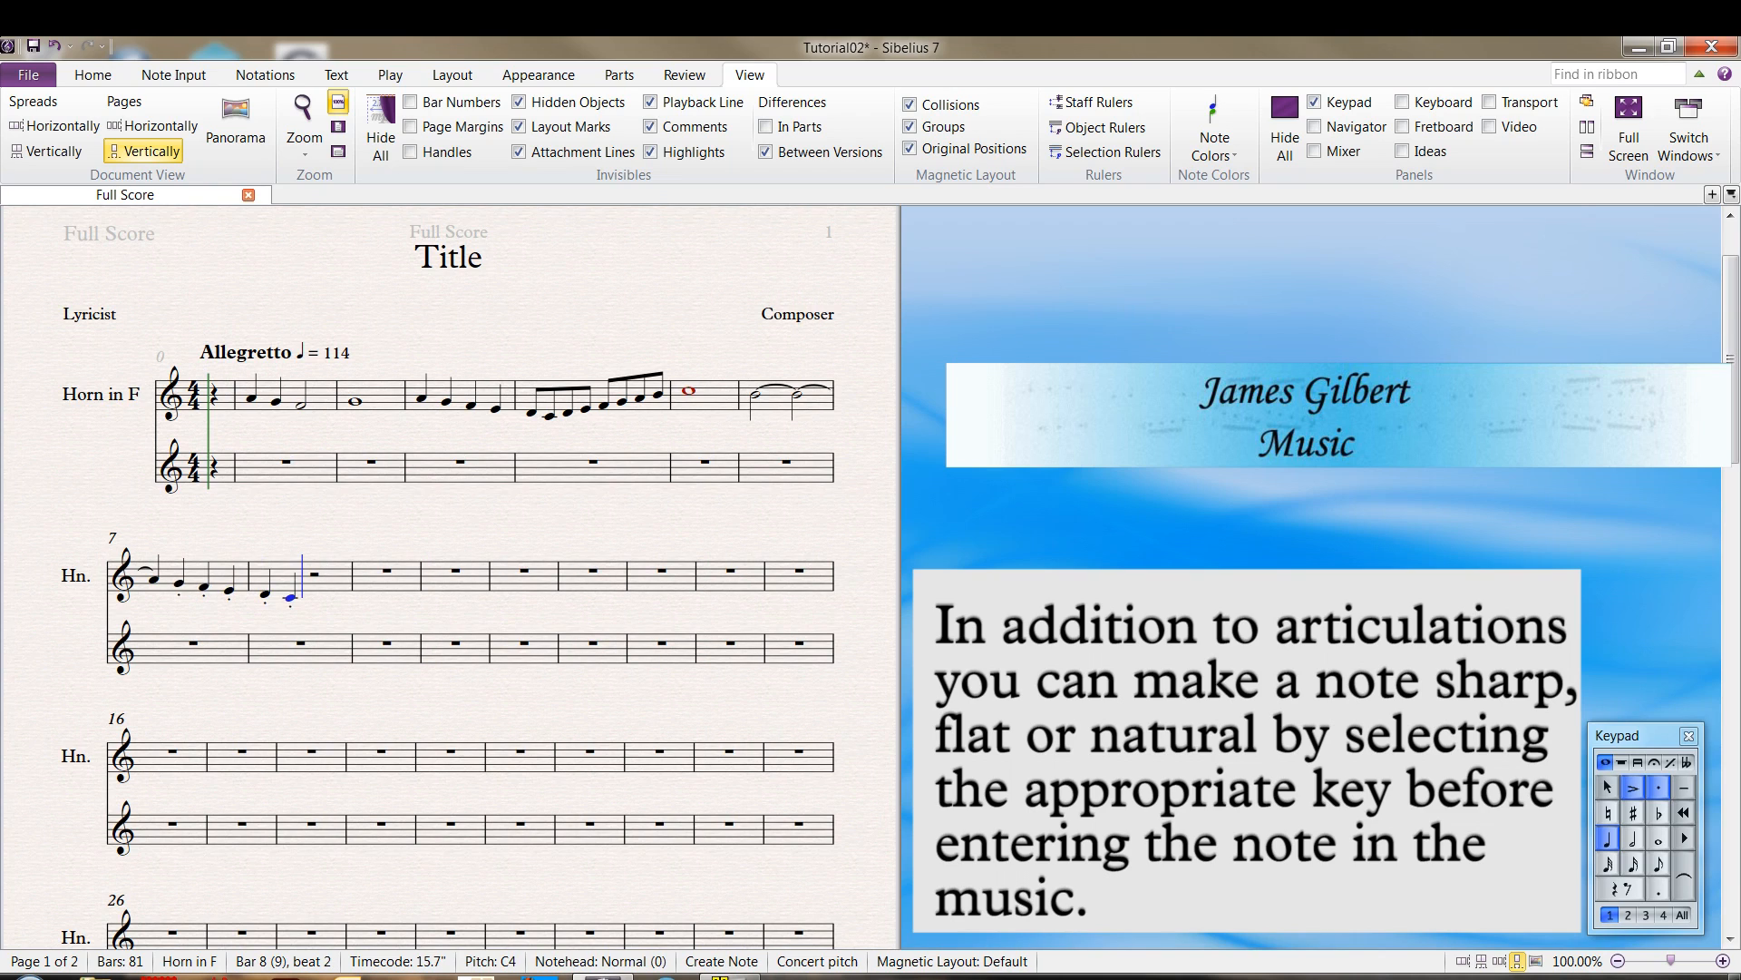
key("KP_Multiply")
key("KP_Multiply")
key("KP_Multiply")
key("d")
key("e")
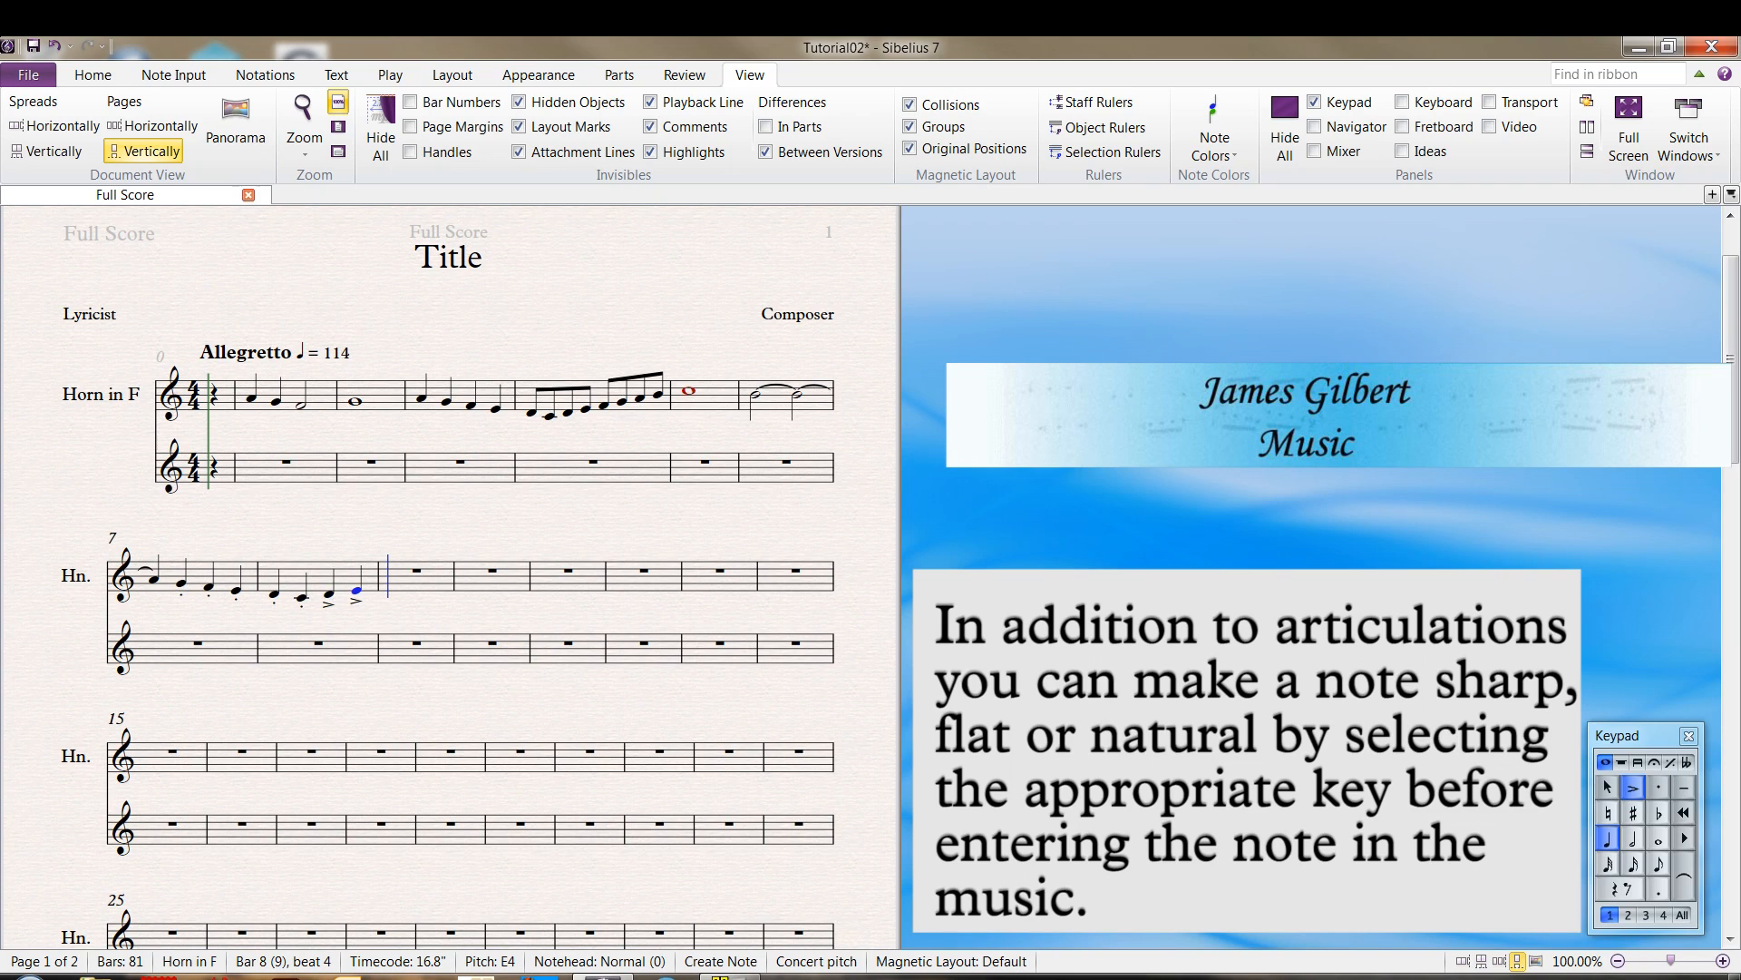
Enter quarter notes F4, G4, A4 and B4 in bar 9 with both accent and staccato articulations
key("KP_Multiply")
key("f")
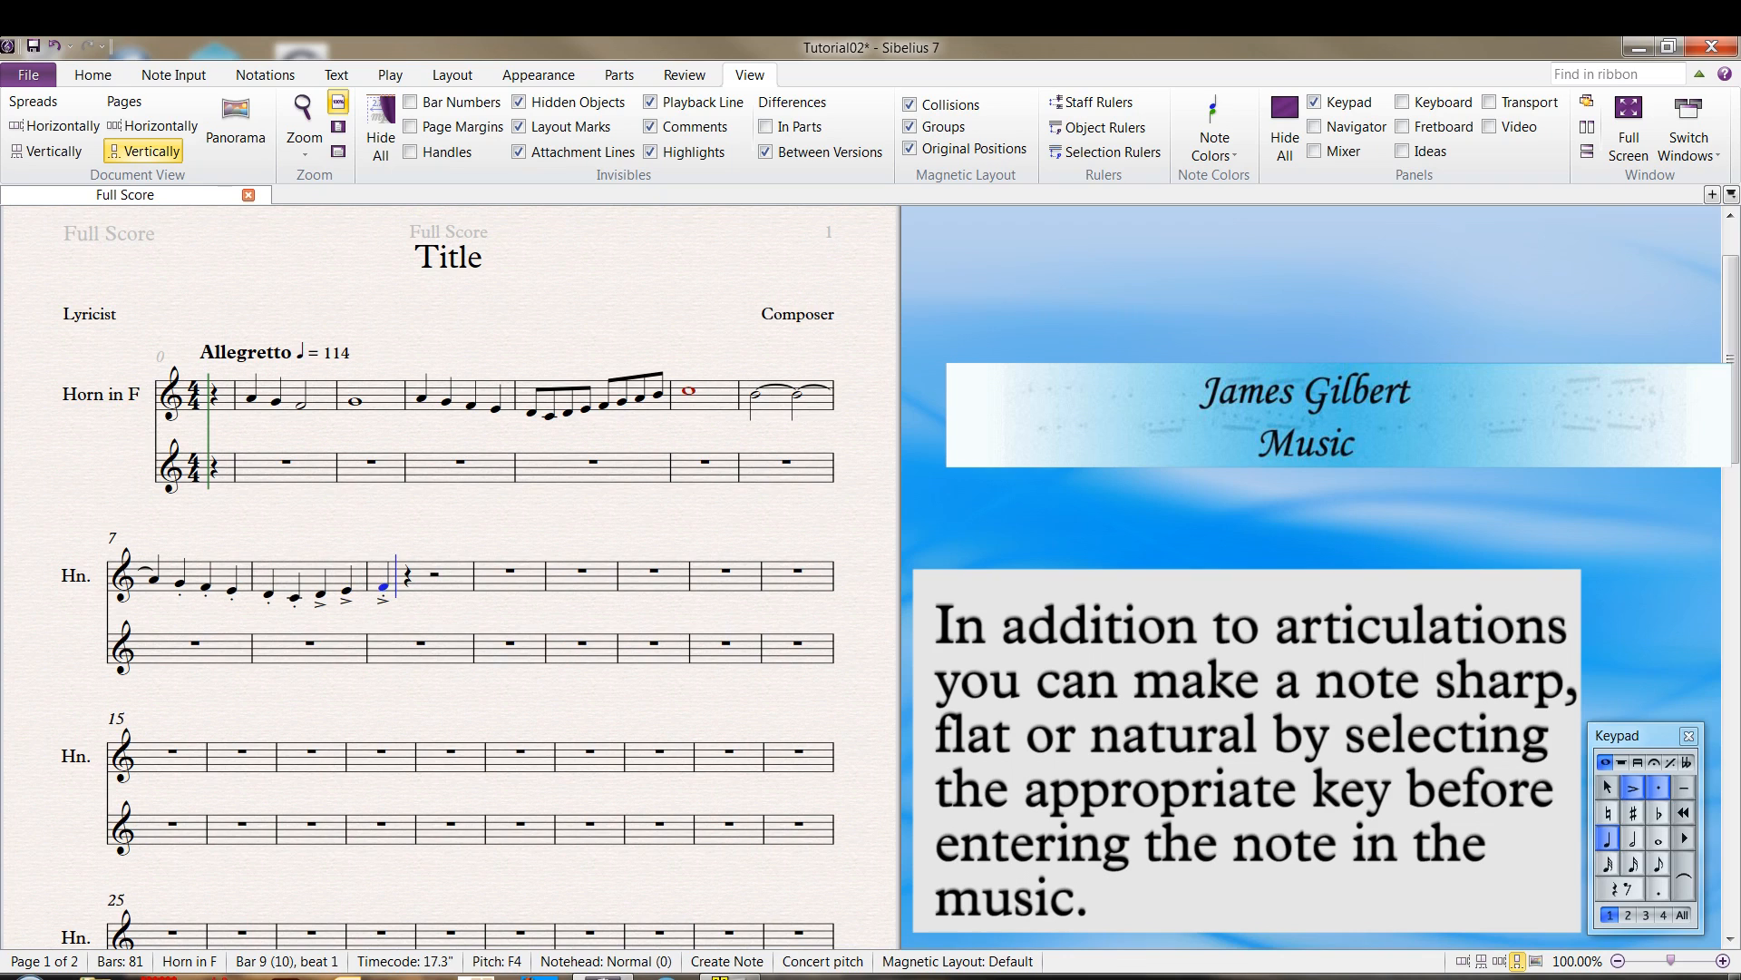
key("g")
key("a")
key("b")
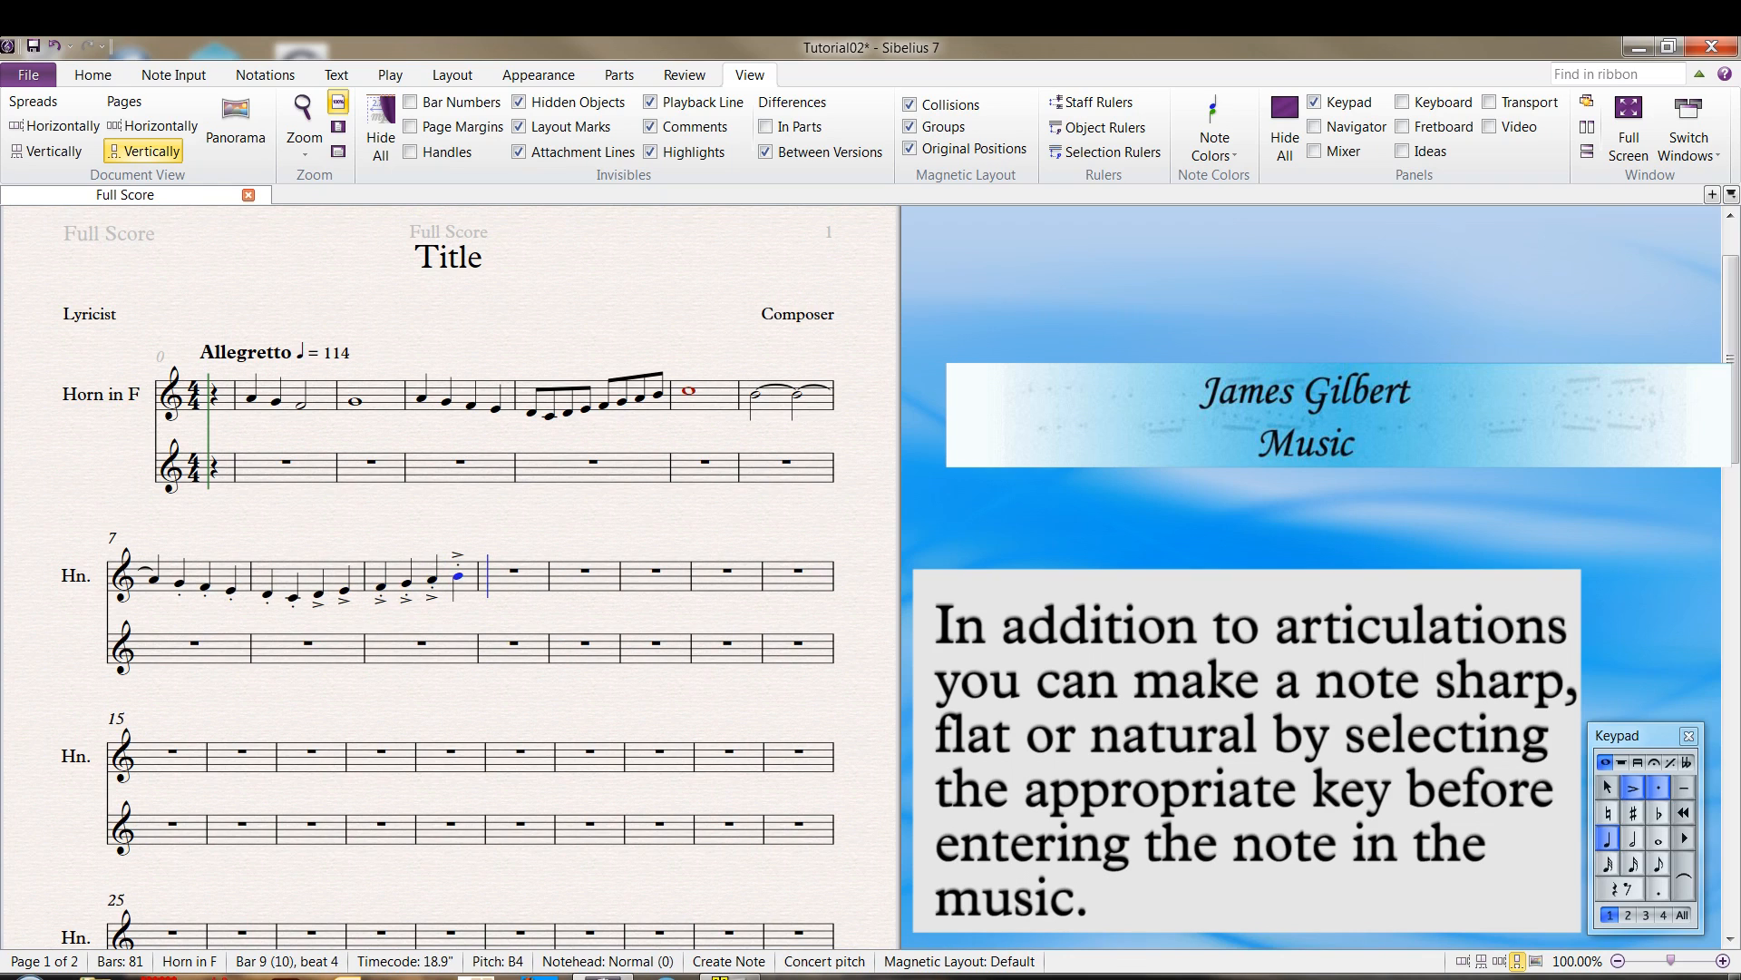
Replace accent and staccato with tenuto, and fill bar 10 with descending eighth notes D5, C5, B4, A4, G4, F4, E4 and D4
key("KP_6")
key("KP_3")
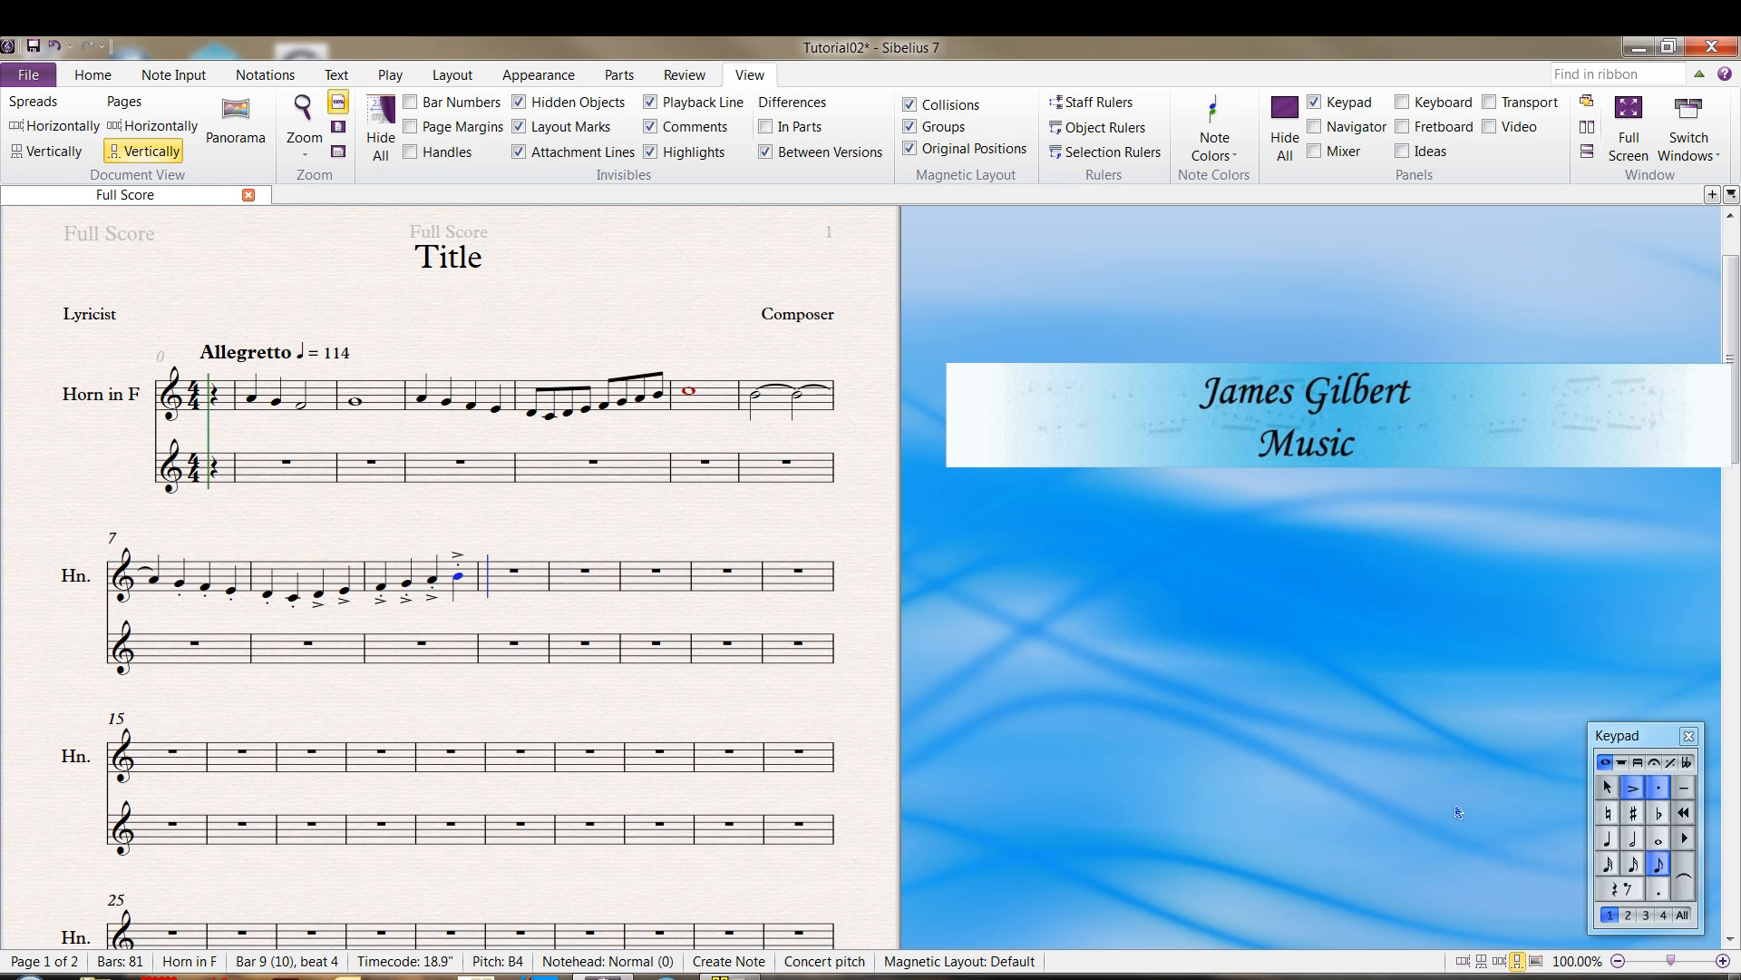
key("KP_Divide")
key("KP_Multiply")
key("KP_Subtract")
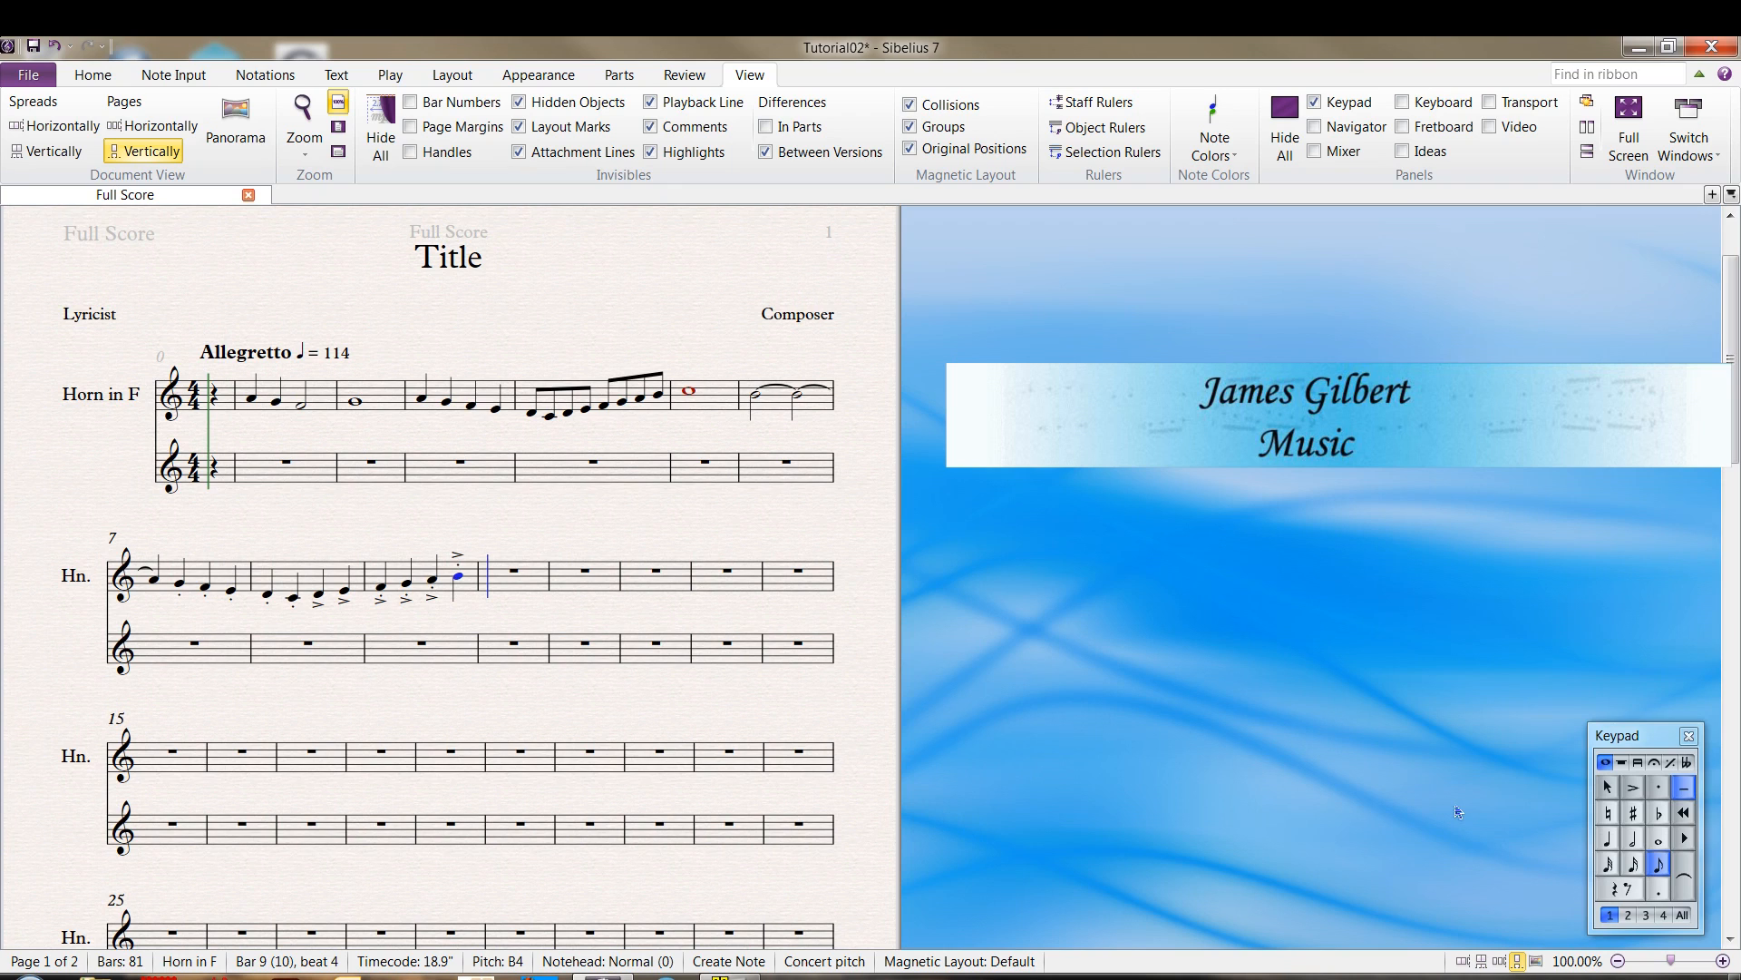
key("c")
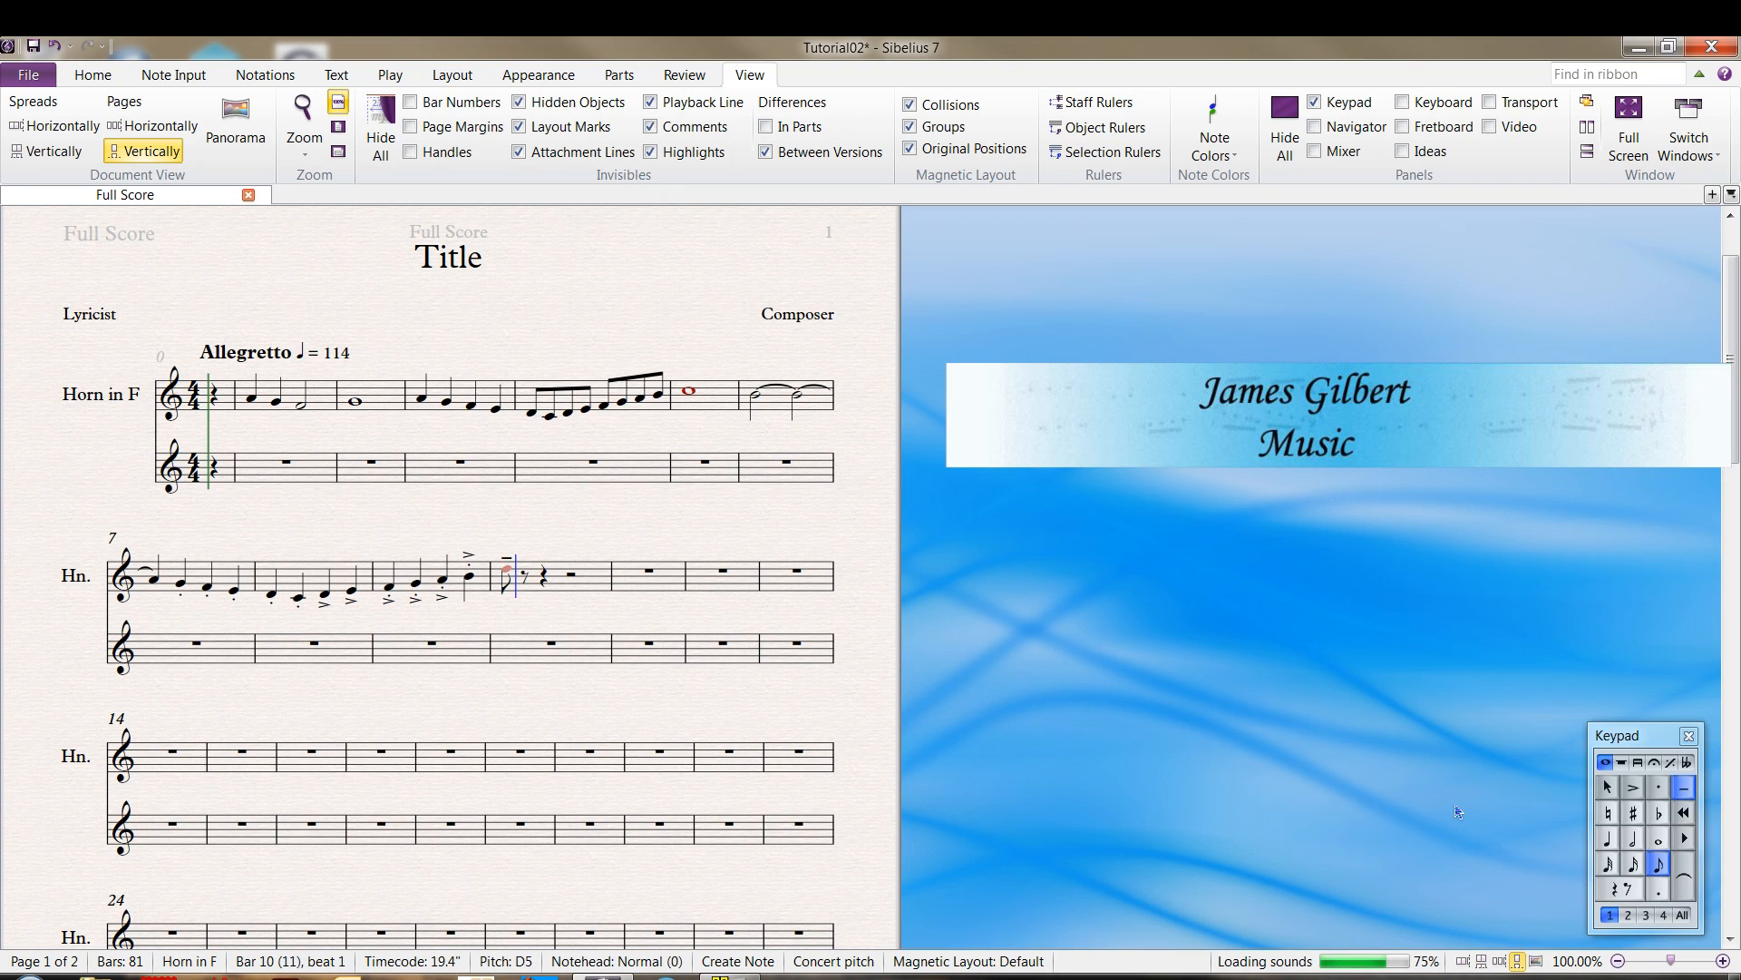
key("c")
key("b")
key("a")
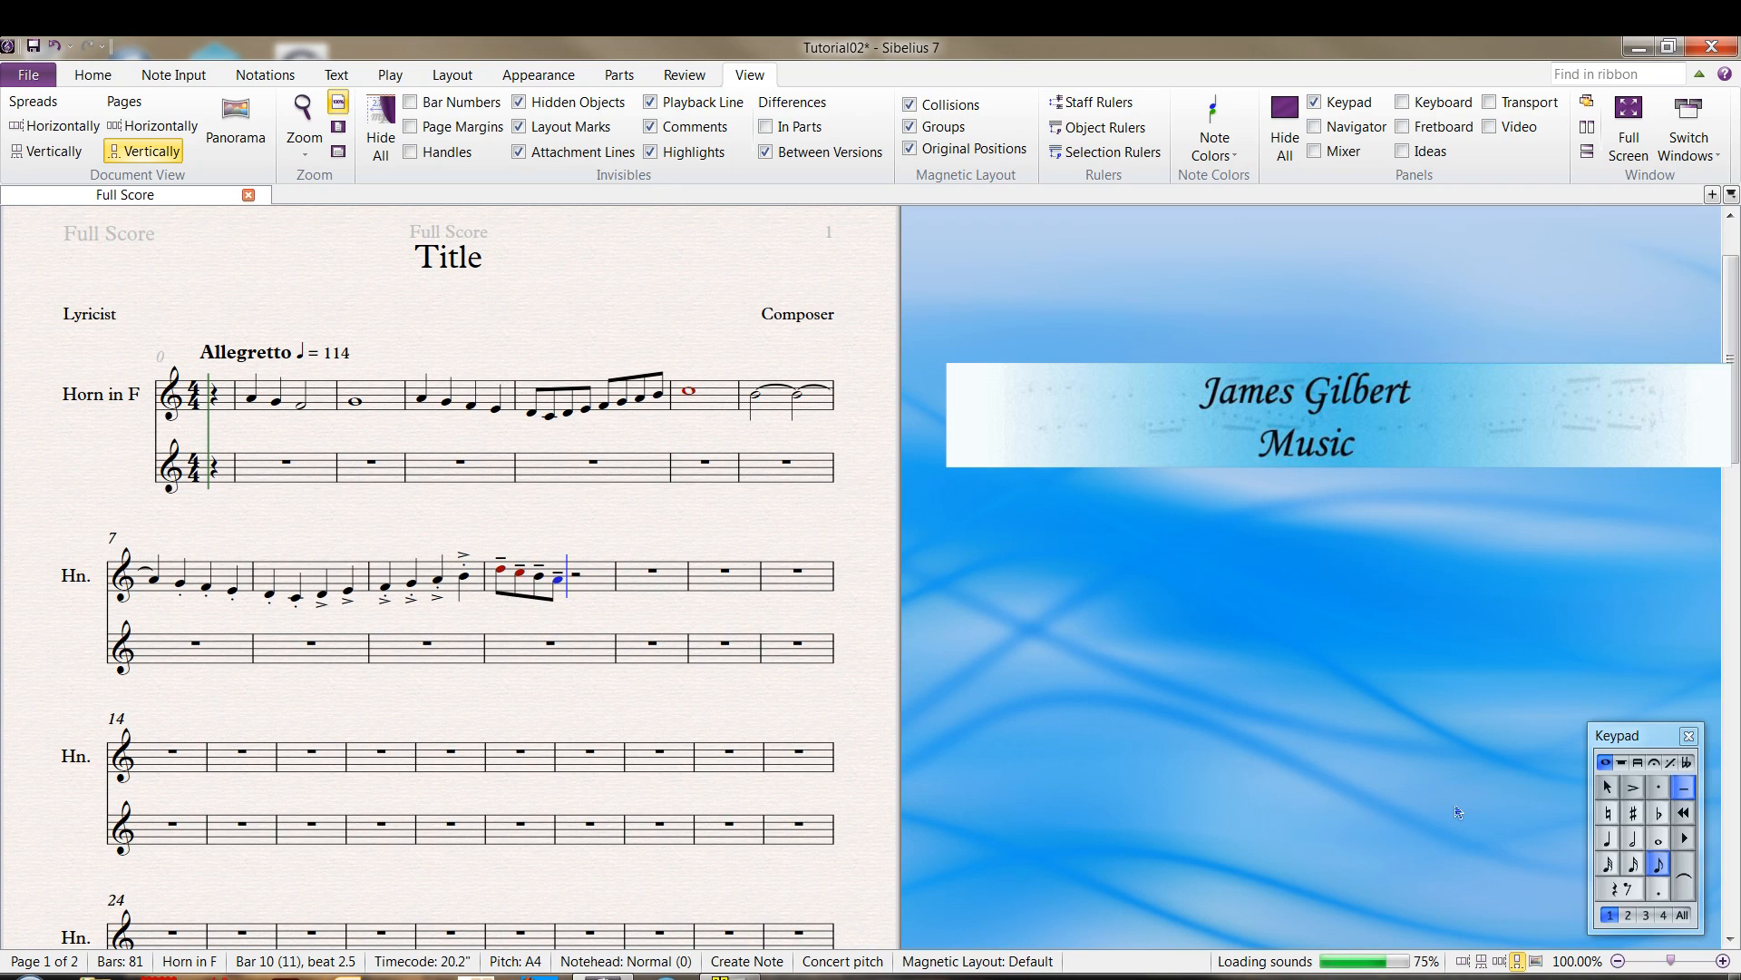
key("g")
key("f")
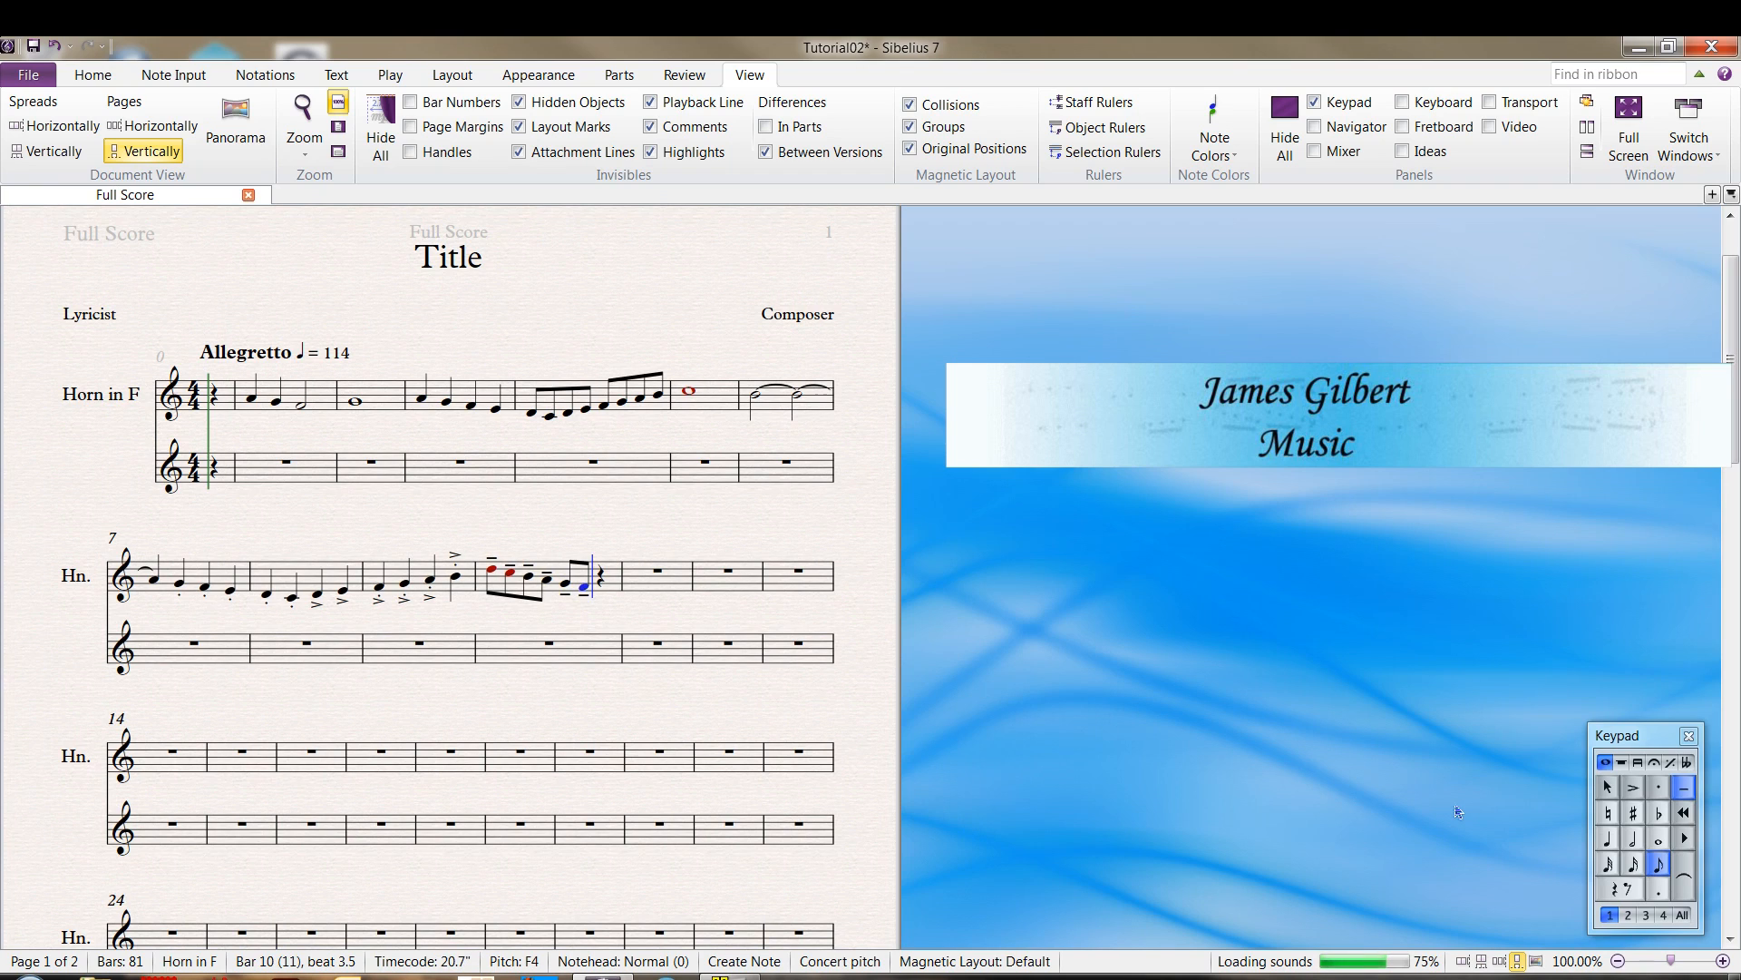
key("e")
key("d")
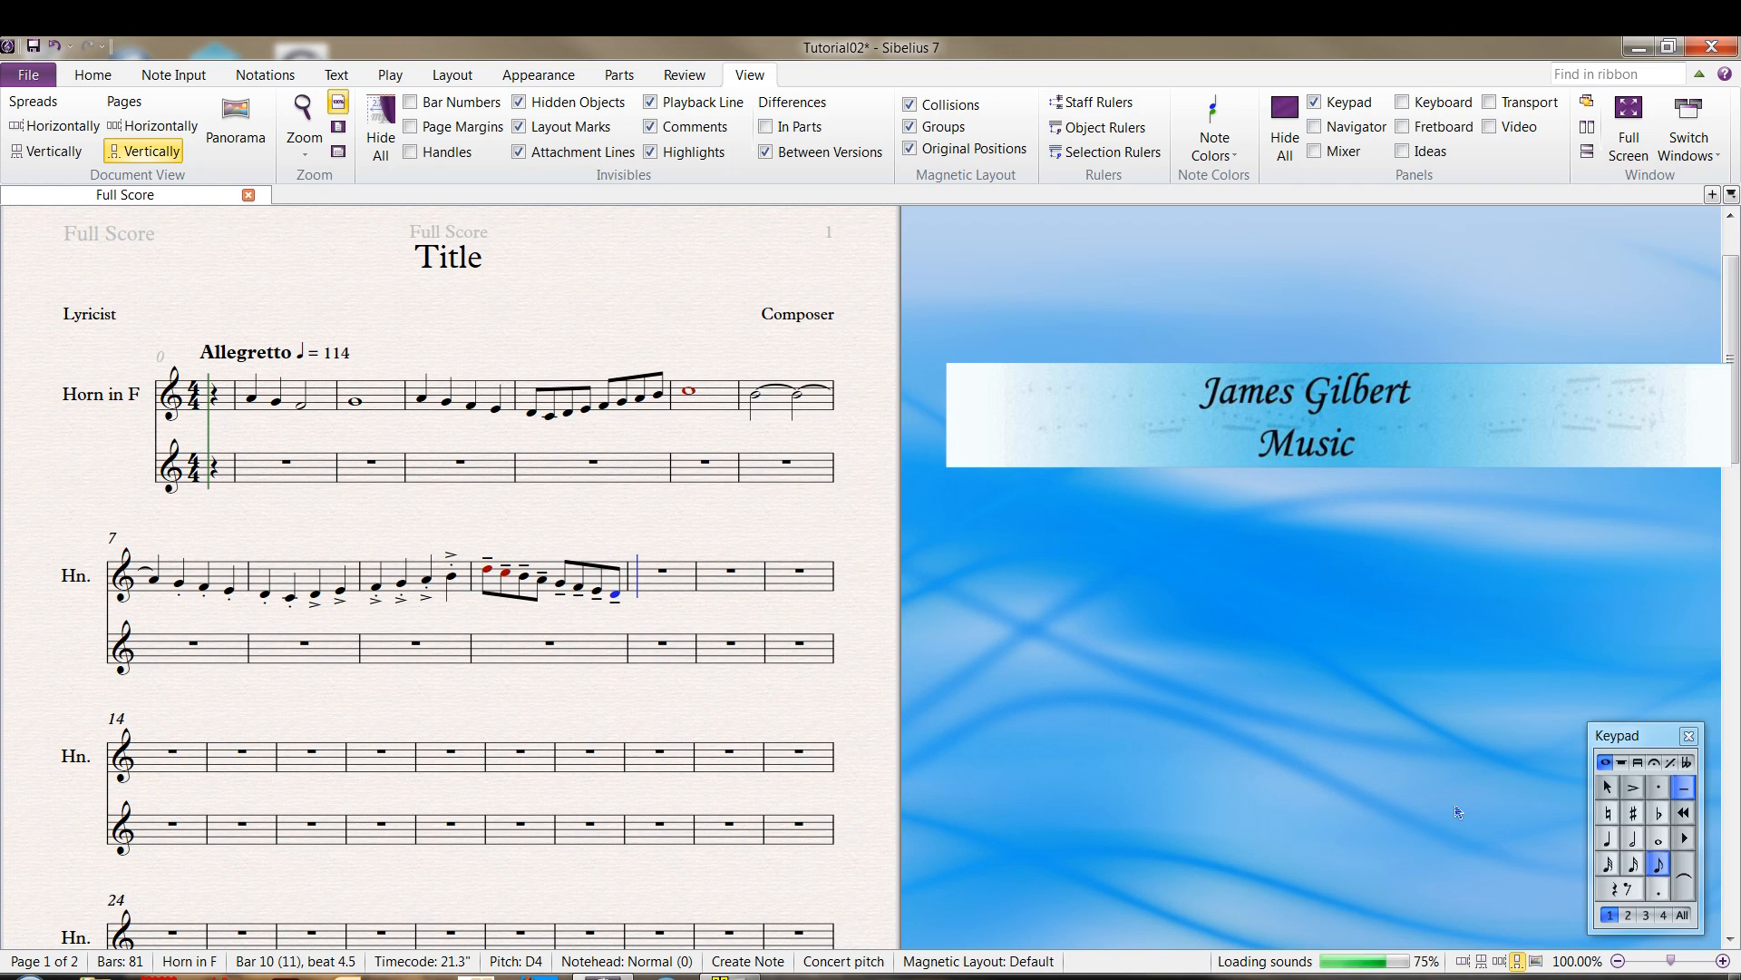
Enter a tenuto whole note C4 in bar 11
key("4")
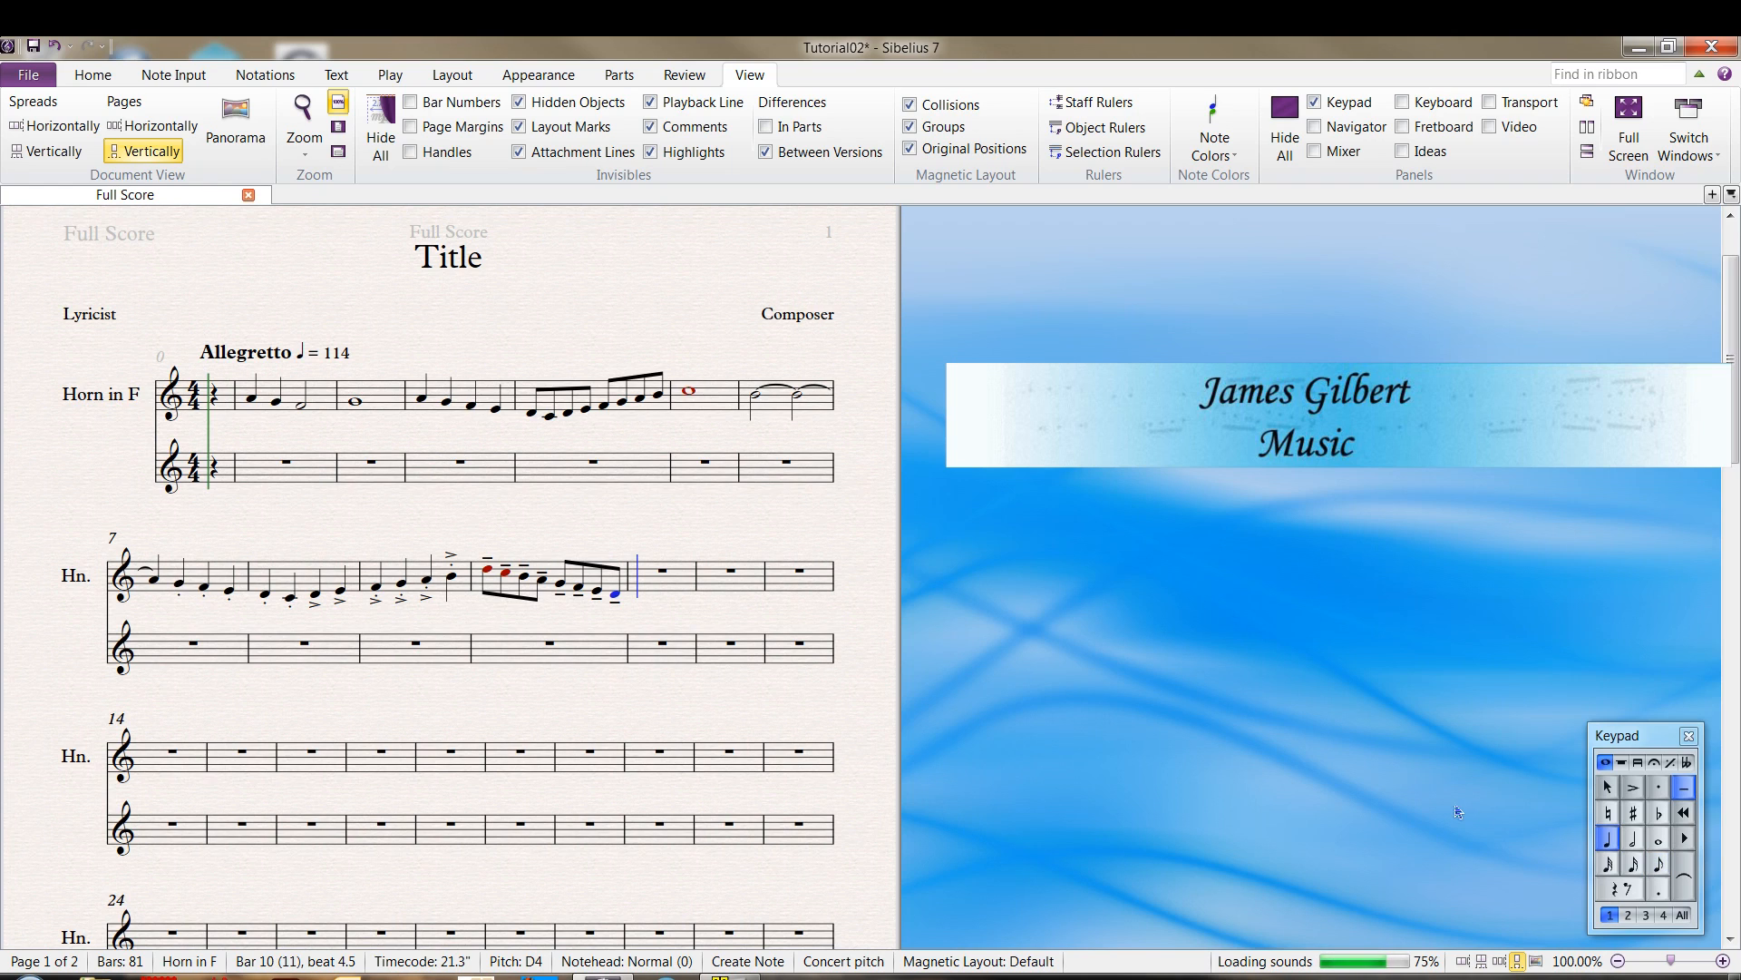
key("6")
key("c")
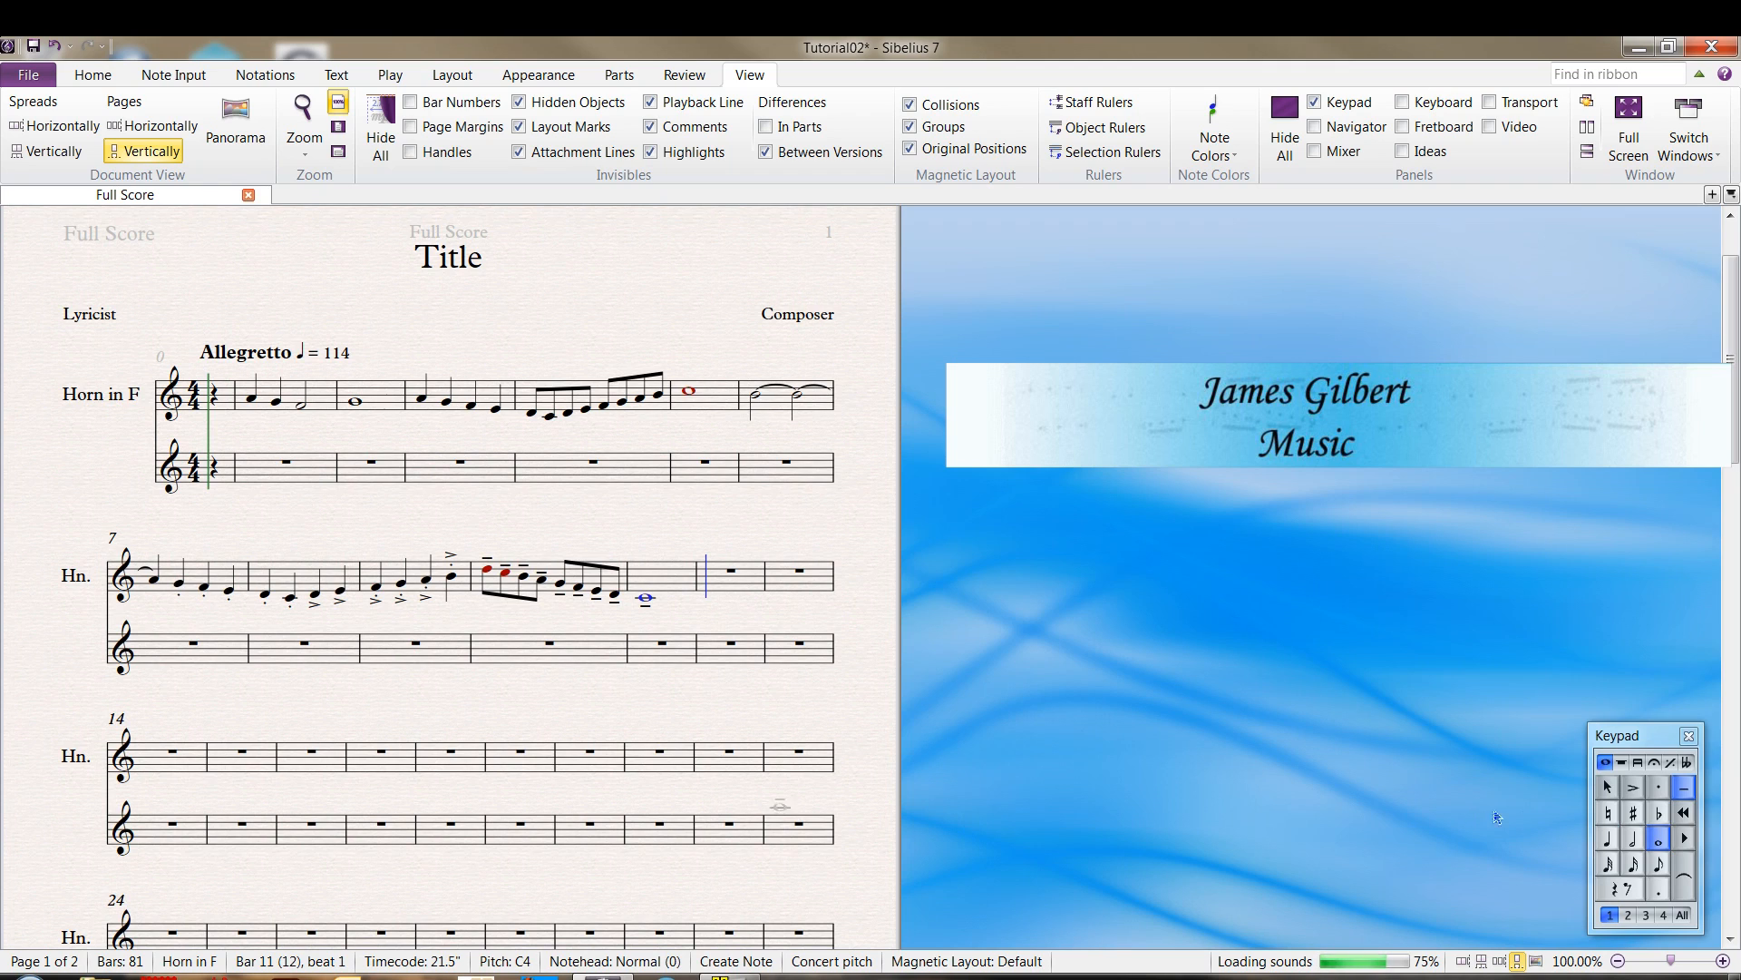
Enter a whole note A3 in bar 12 and two triple-dotted whole notes A3 from bar 13 into bar 16, and exit note entry
left_click(1687, 839)
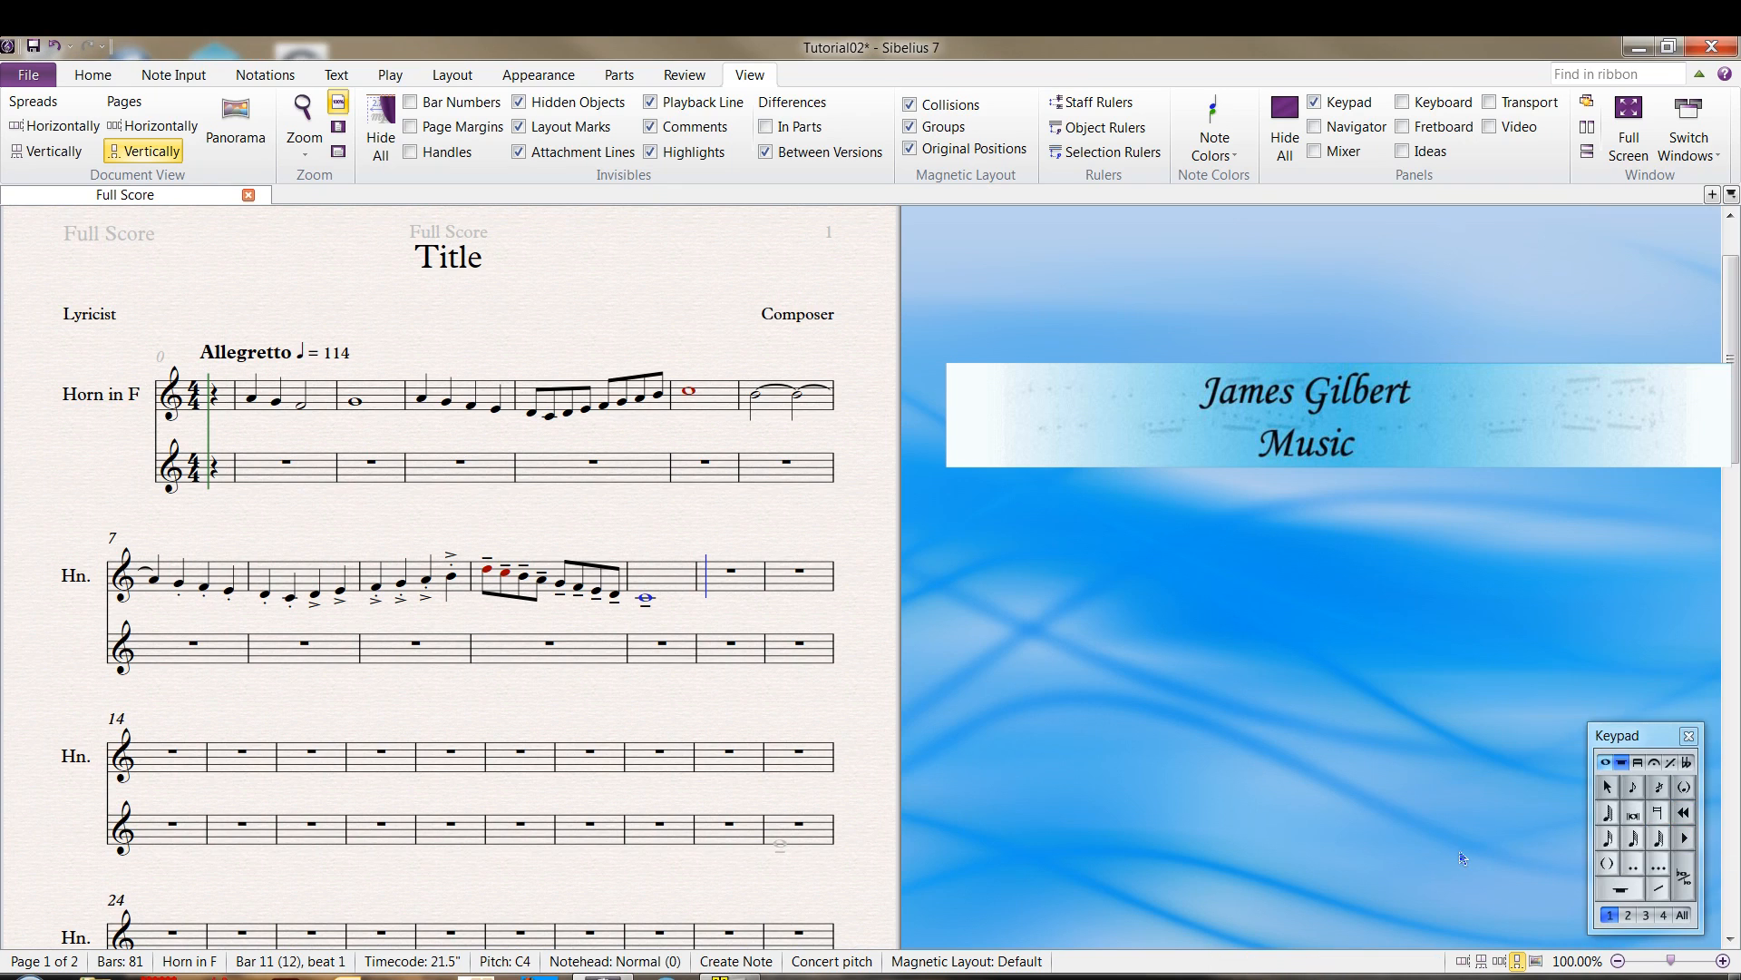
left_click(1685, 876)
left_click(1685, 874)
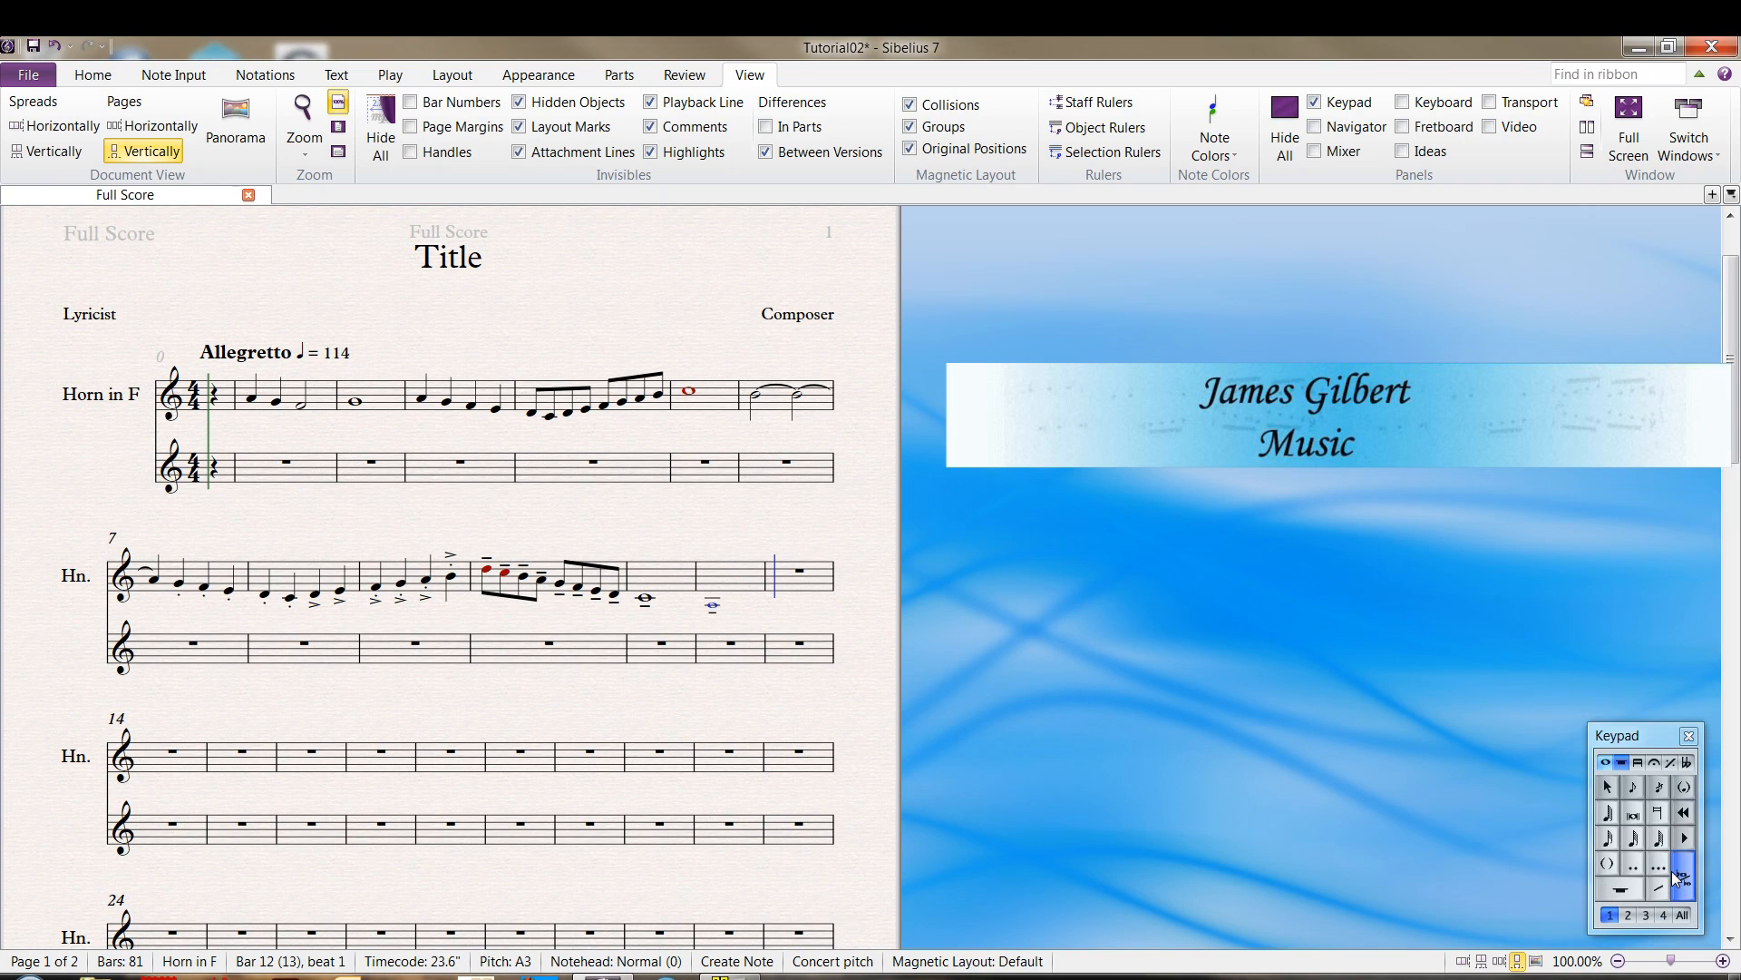
left_click(1671, 871)
key("a")
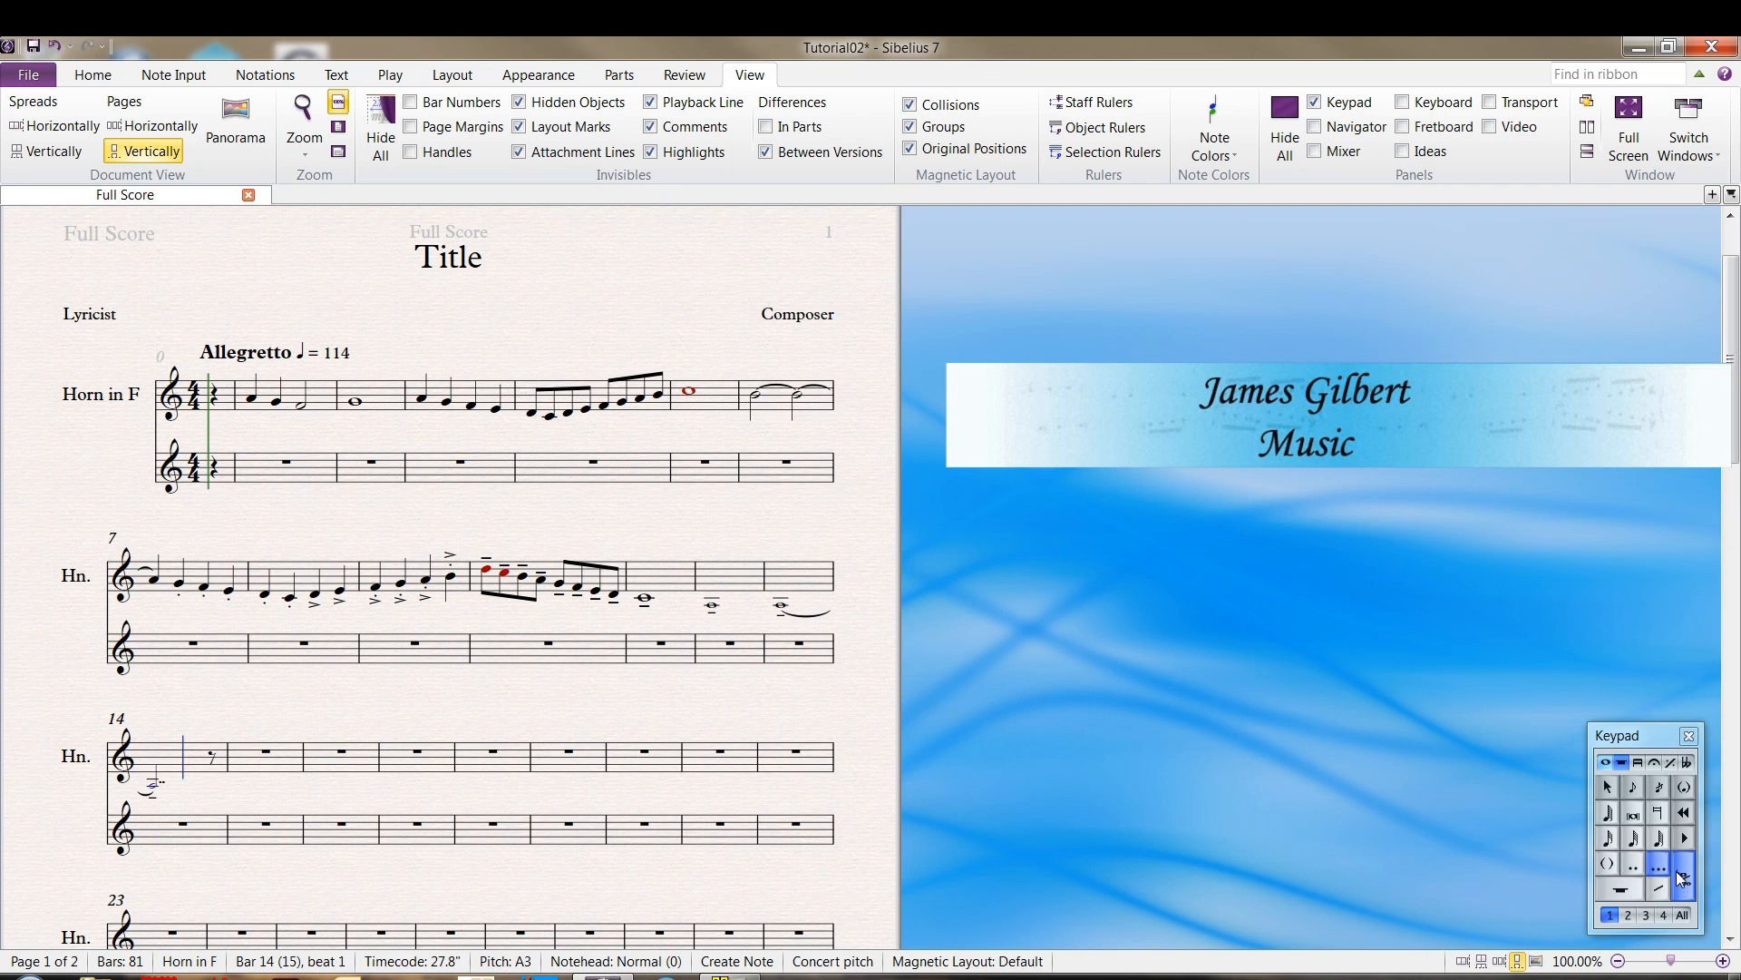
key("a")
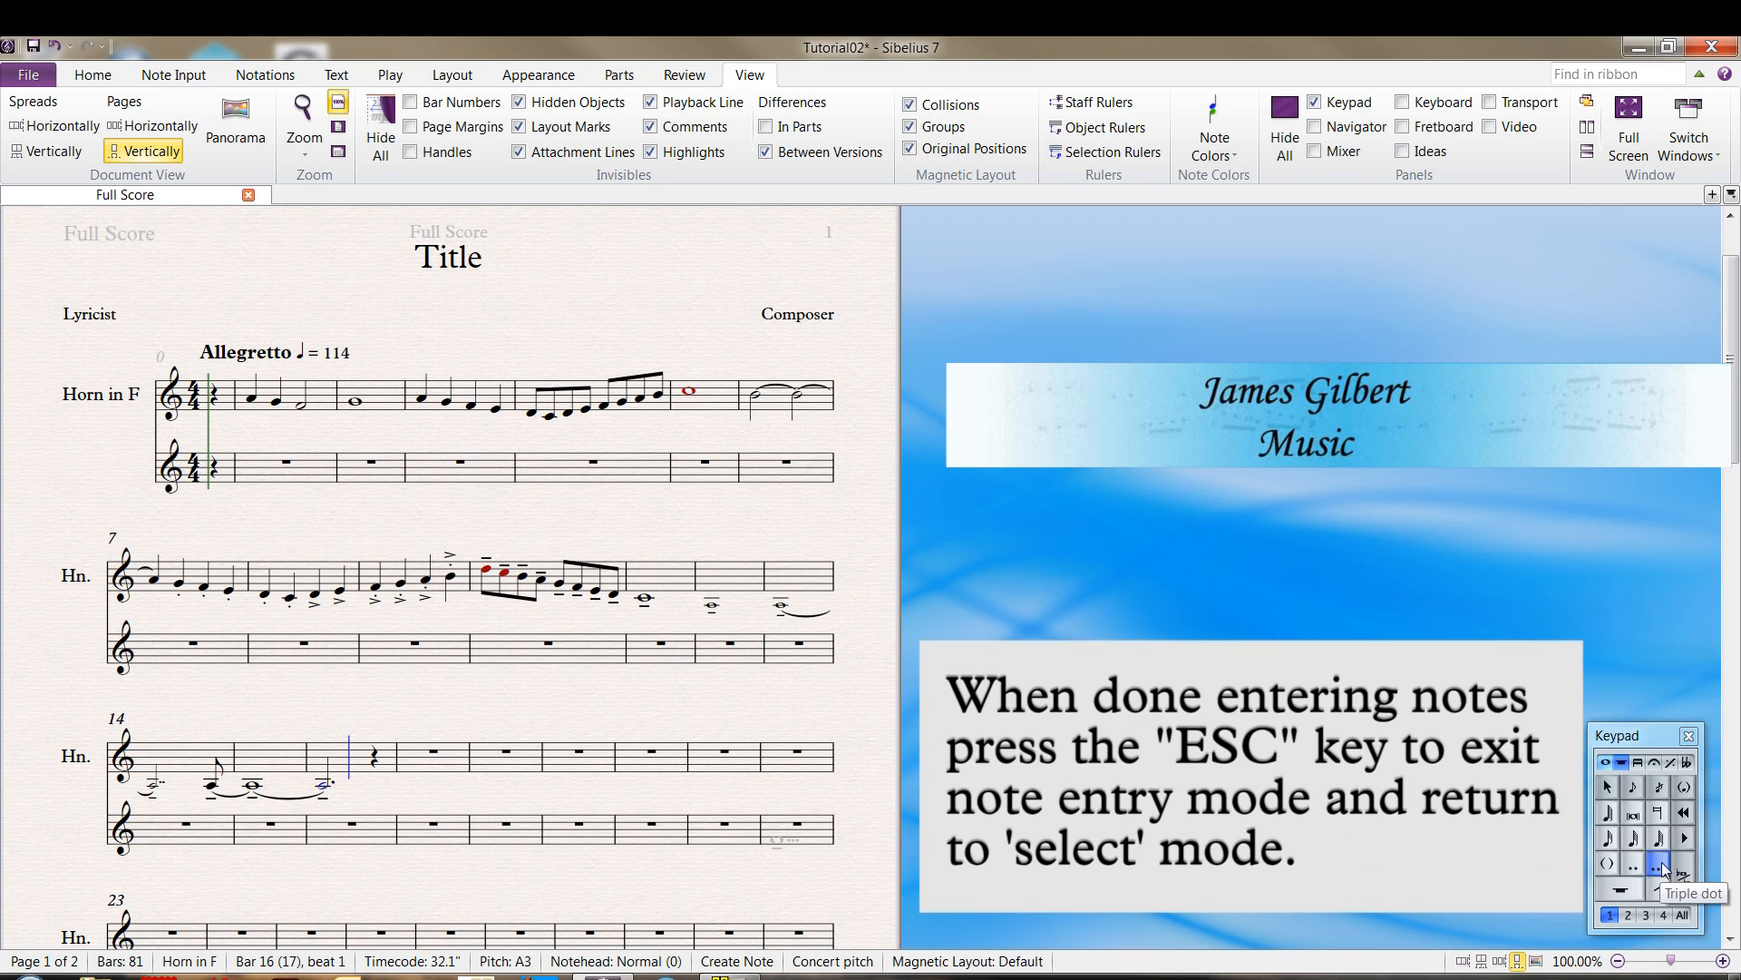
left_click(1662, 861)
key("Escape")
Delete all music in bars 1 through 16 of the upper horn staff, undoing and repeating the deletion once
left_click(356, 762)
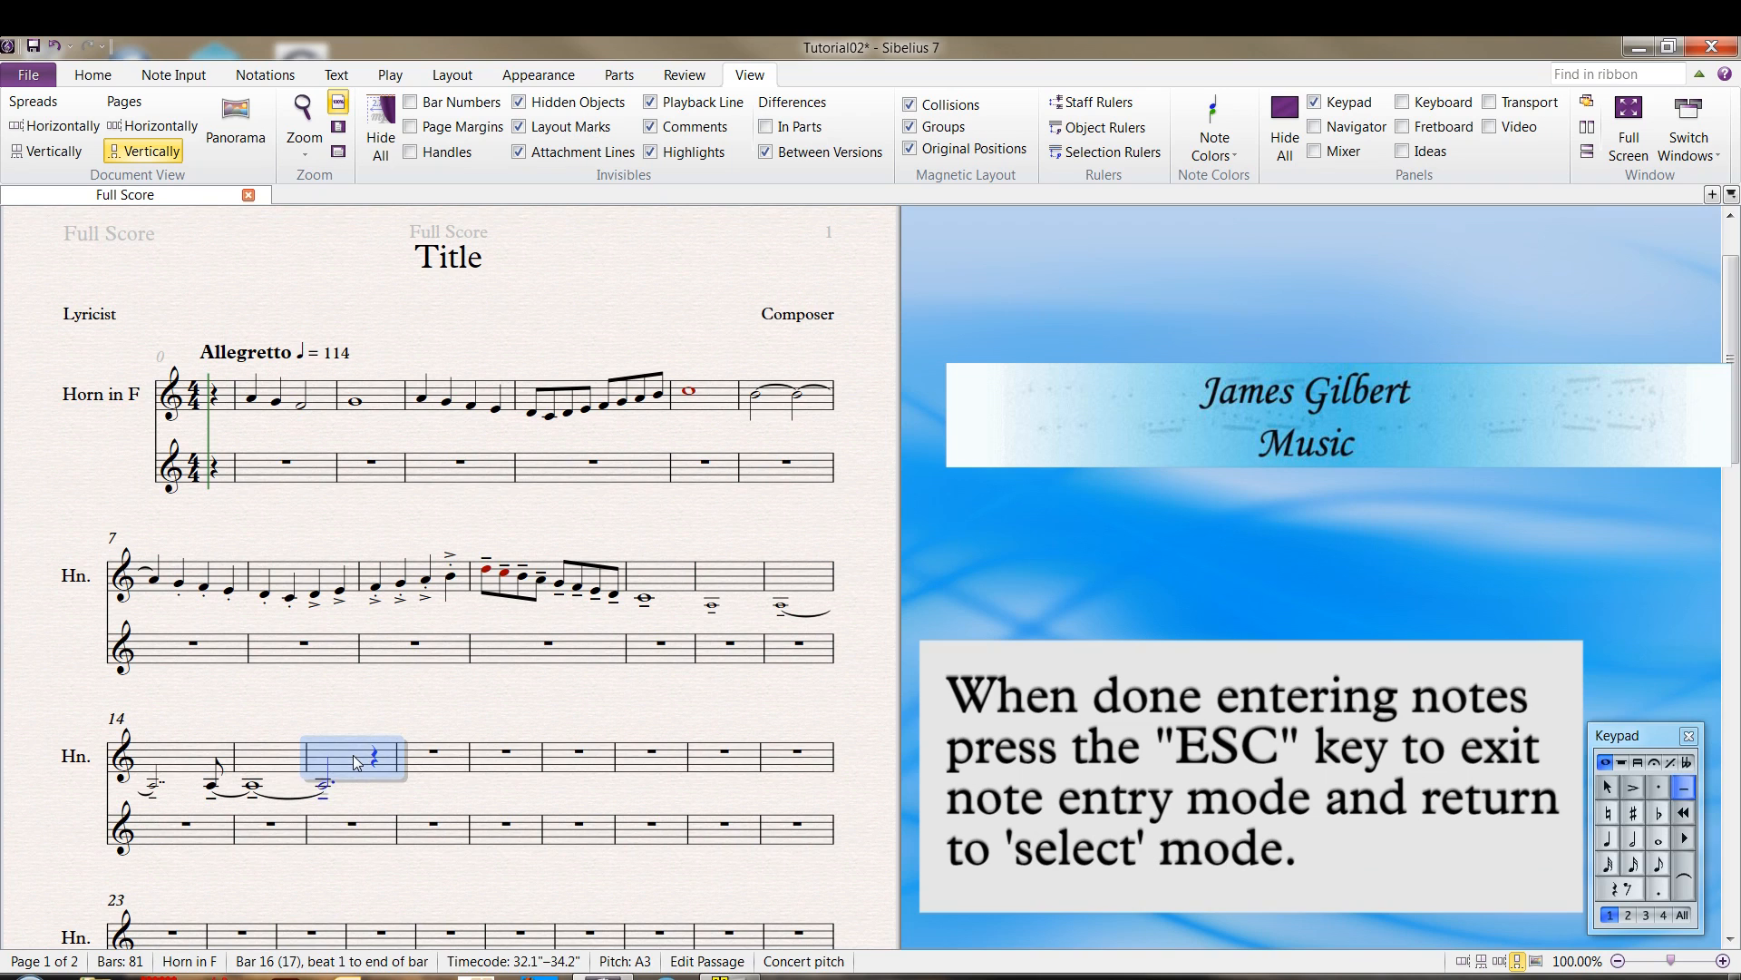
left_click(268, 400, "shift")
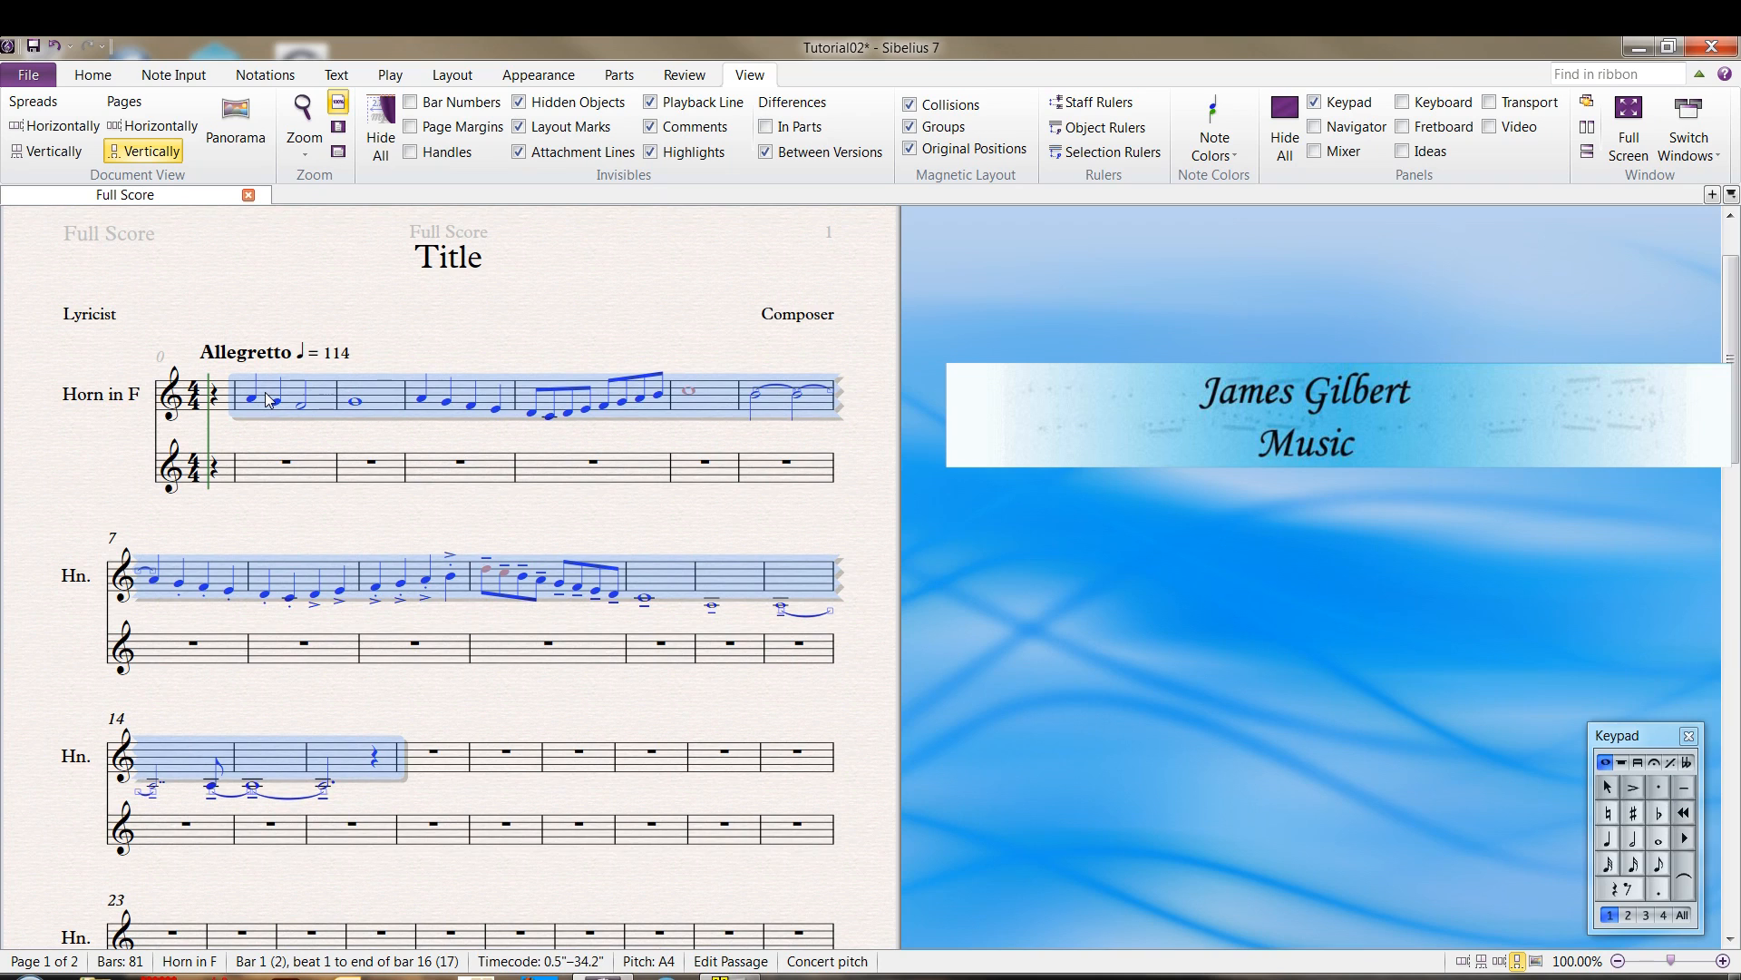
key("Delete")
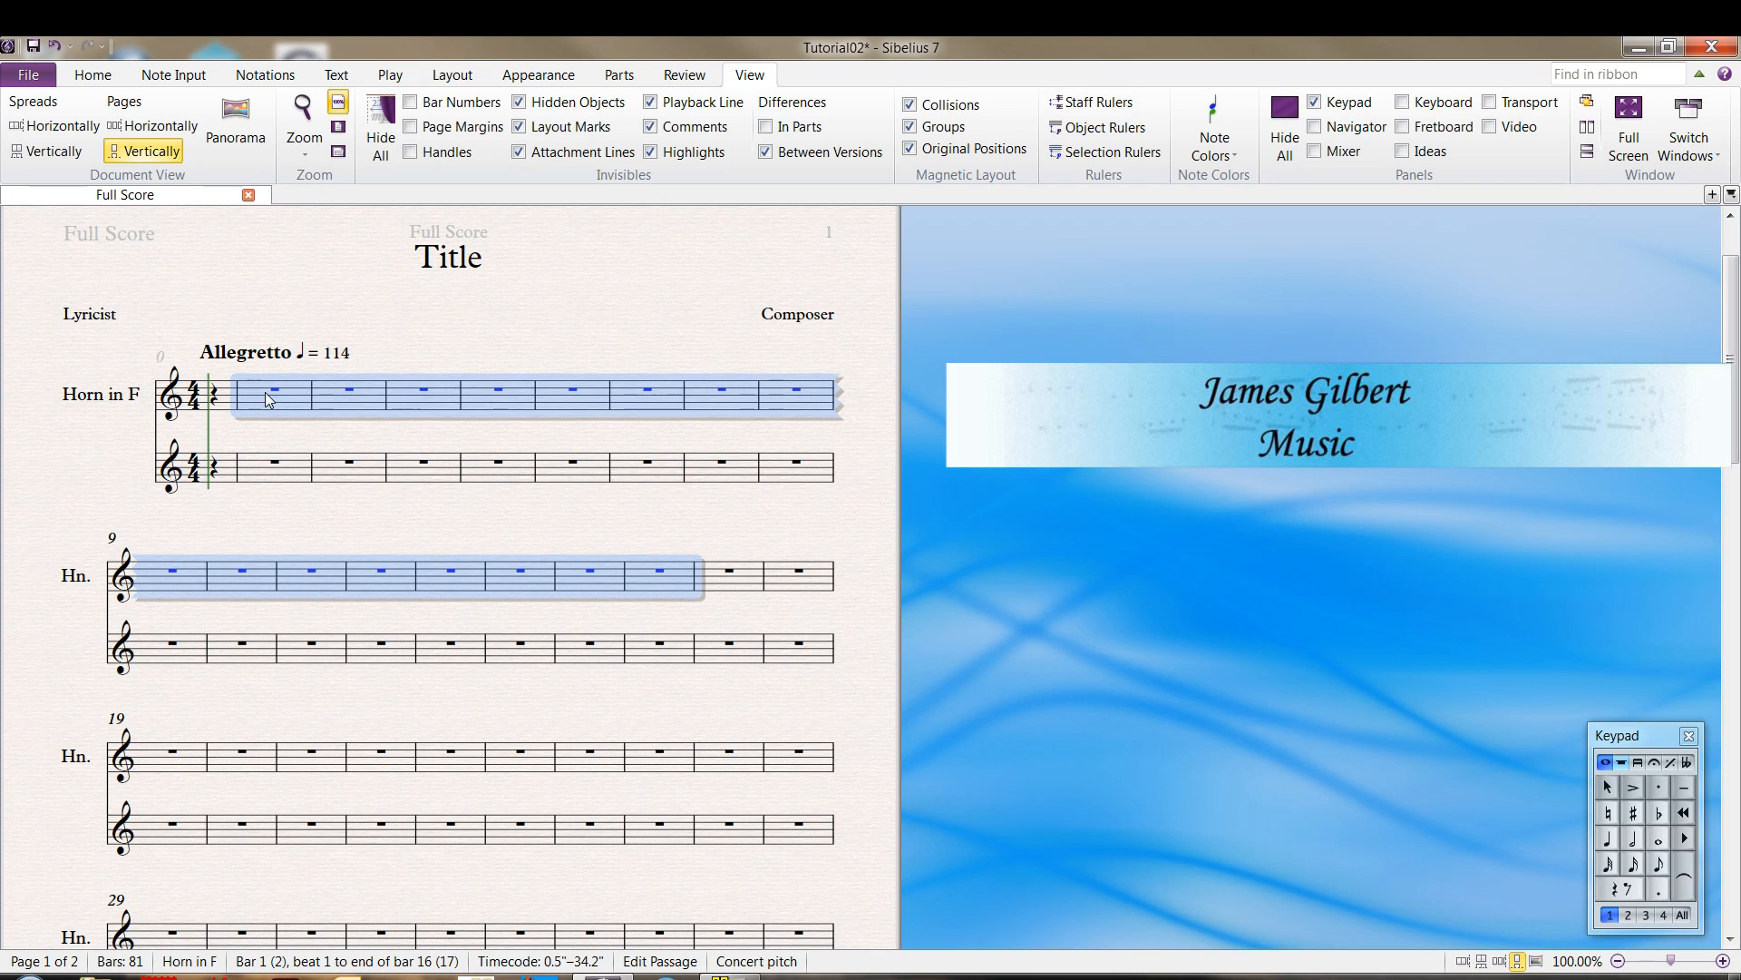
key("ctrl+z")
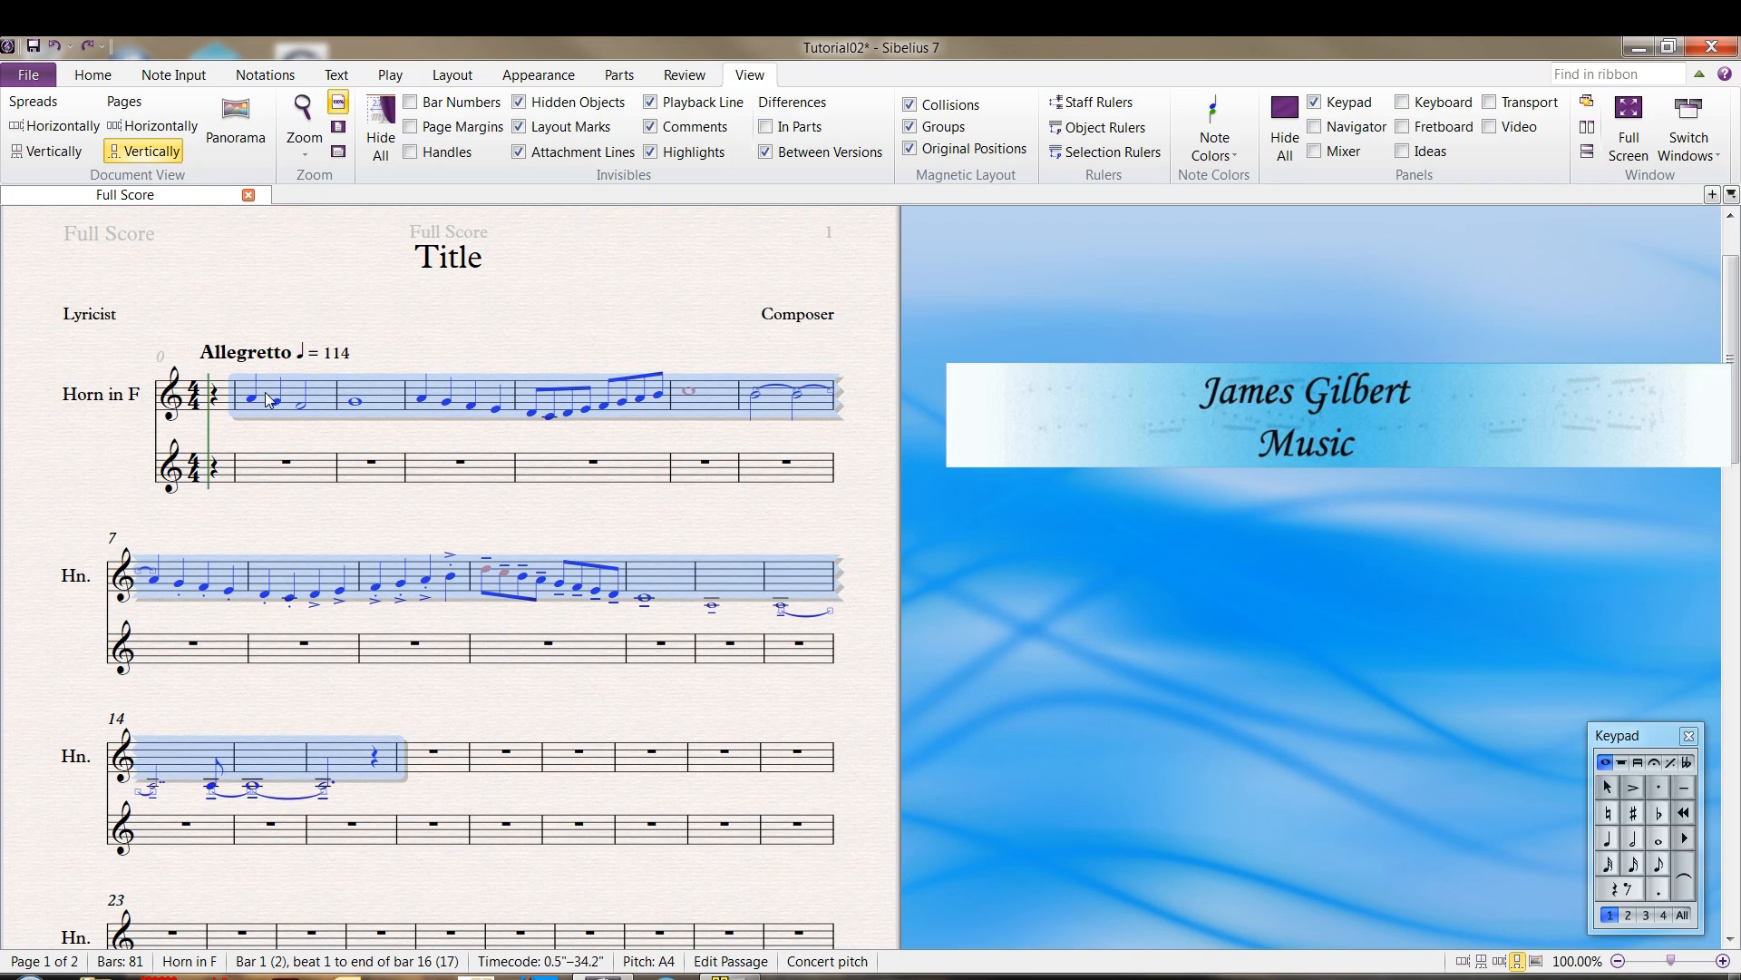
key("Delete")
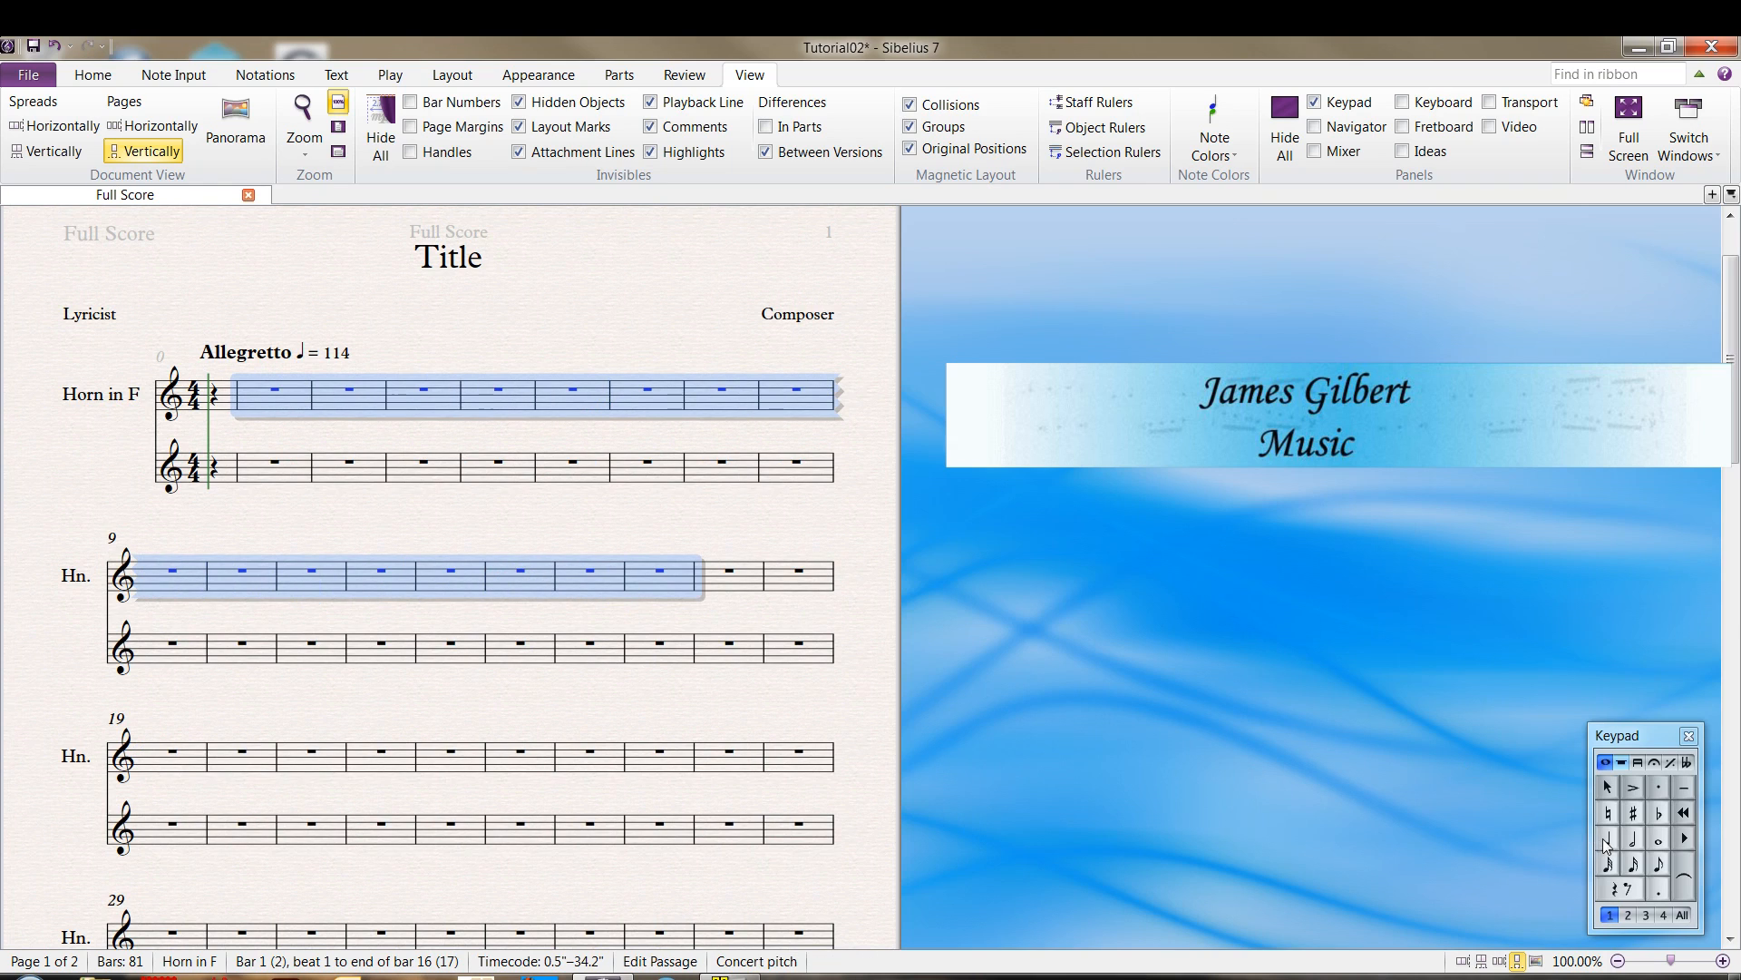
left_click(1130, 607)
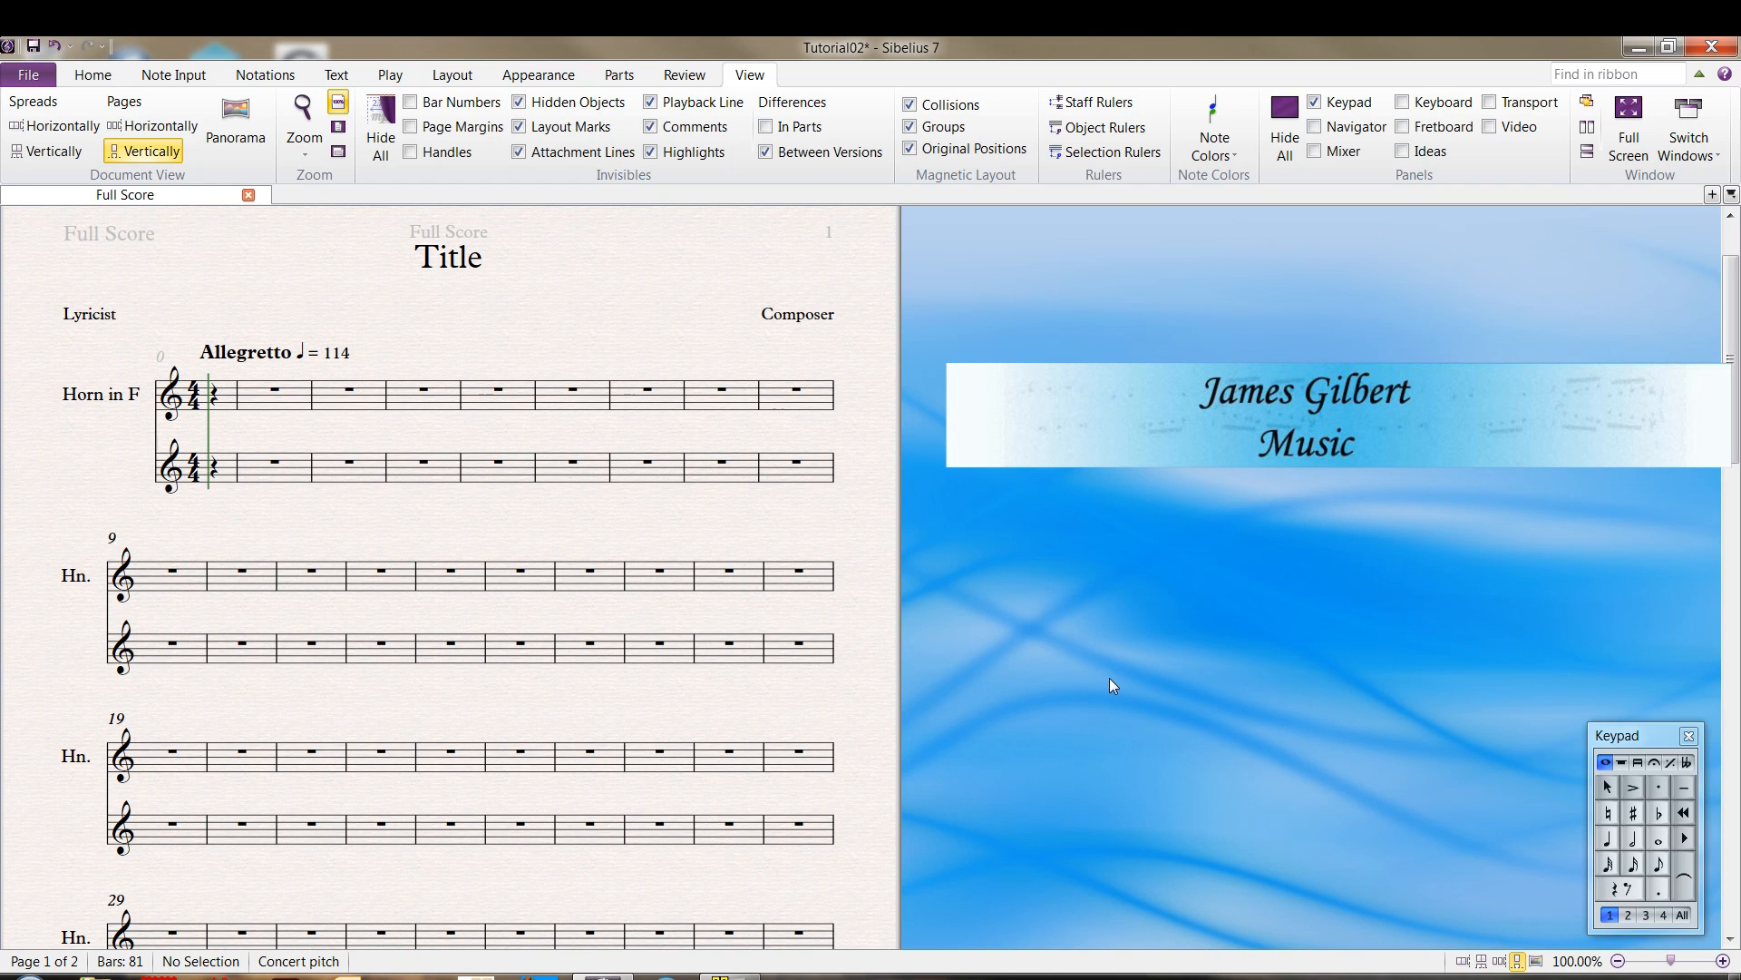
Start note entry in bar 1 of the upper horn staff and enter quarter notes C4, D4, E4 and F4
left_click(261, 402)
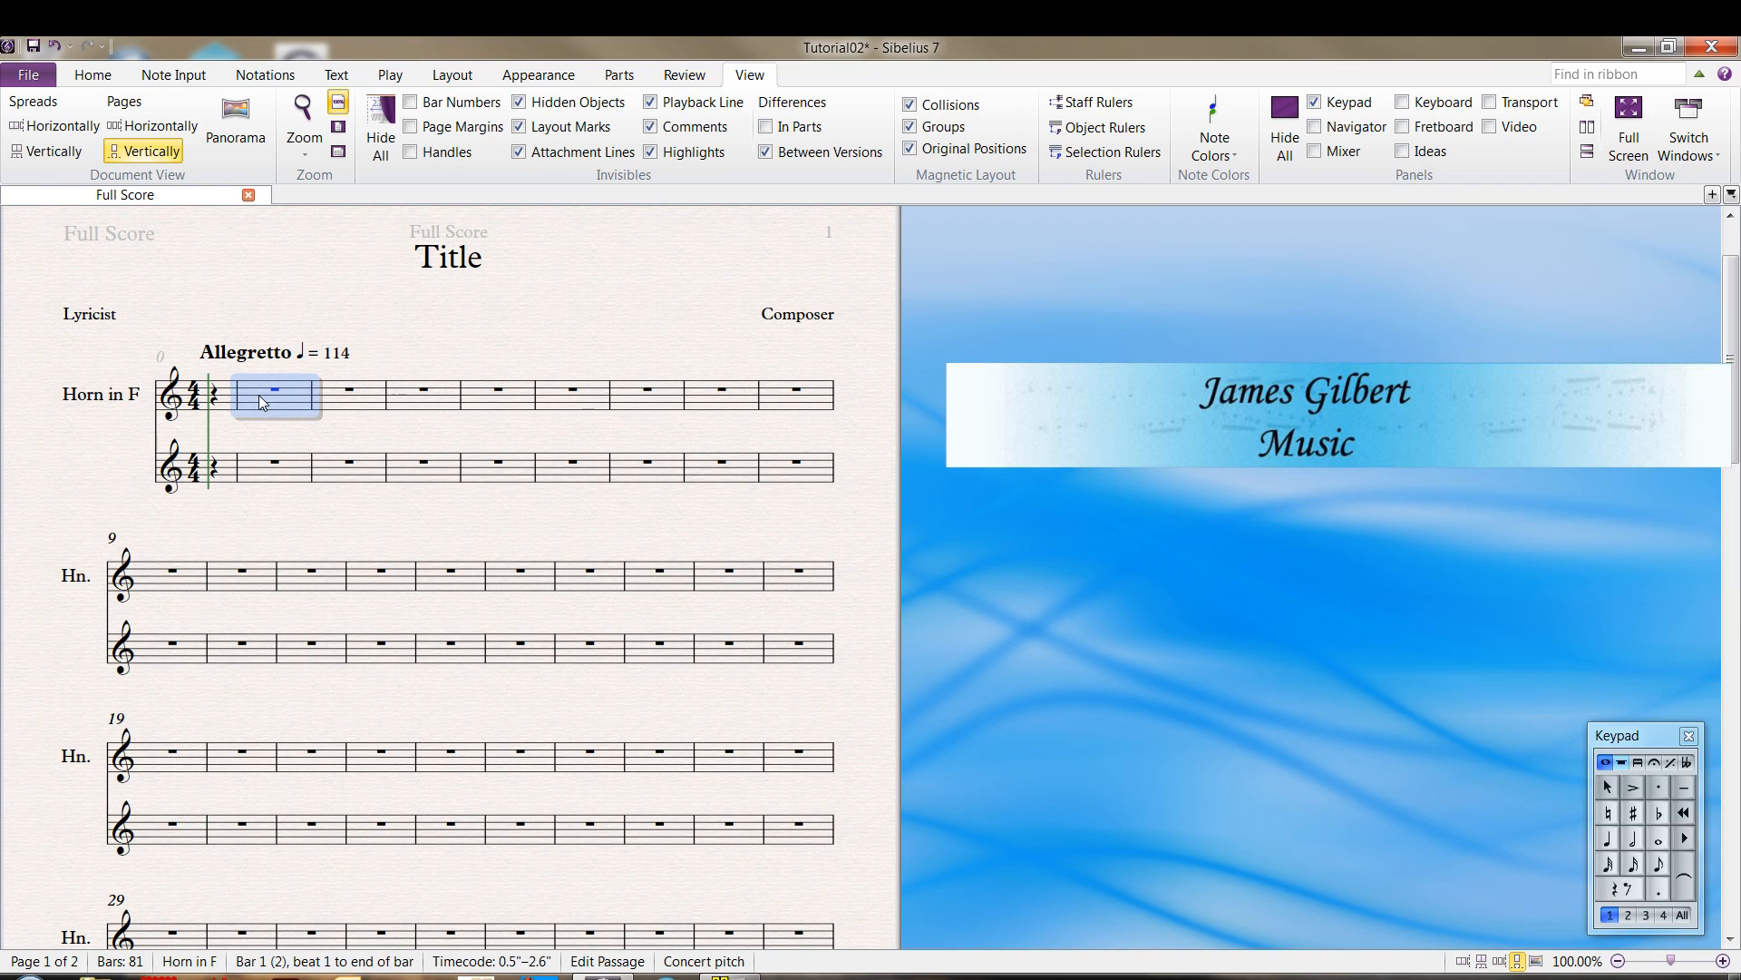
key("4")
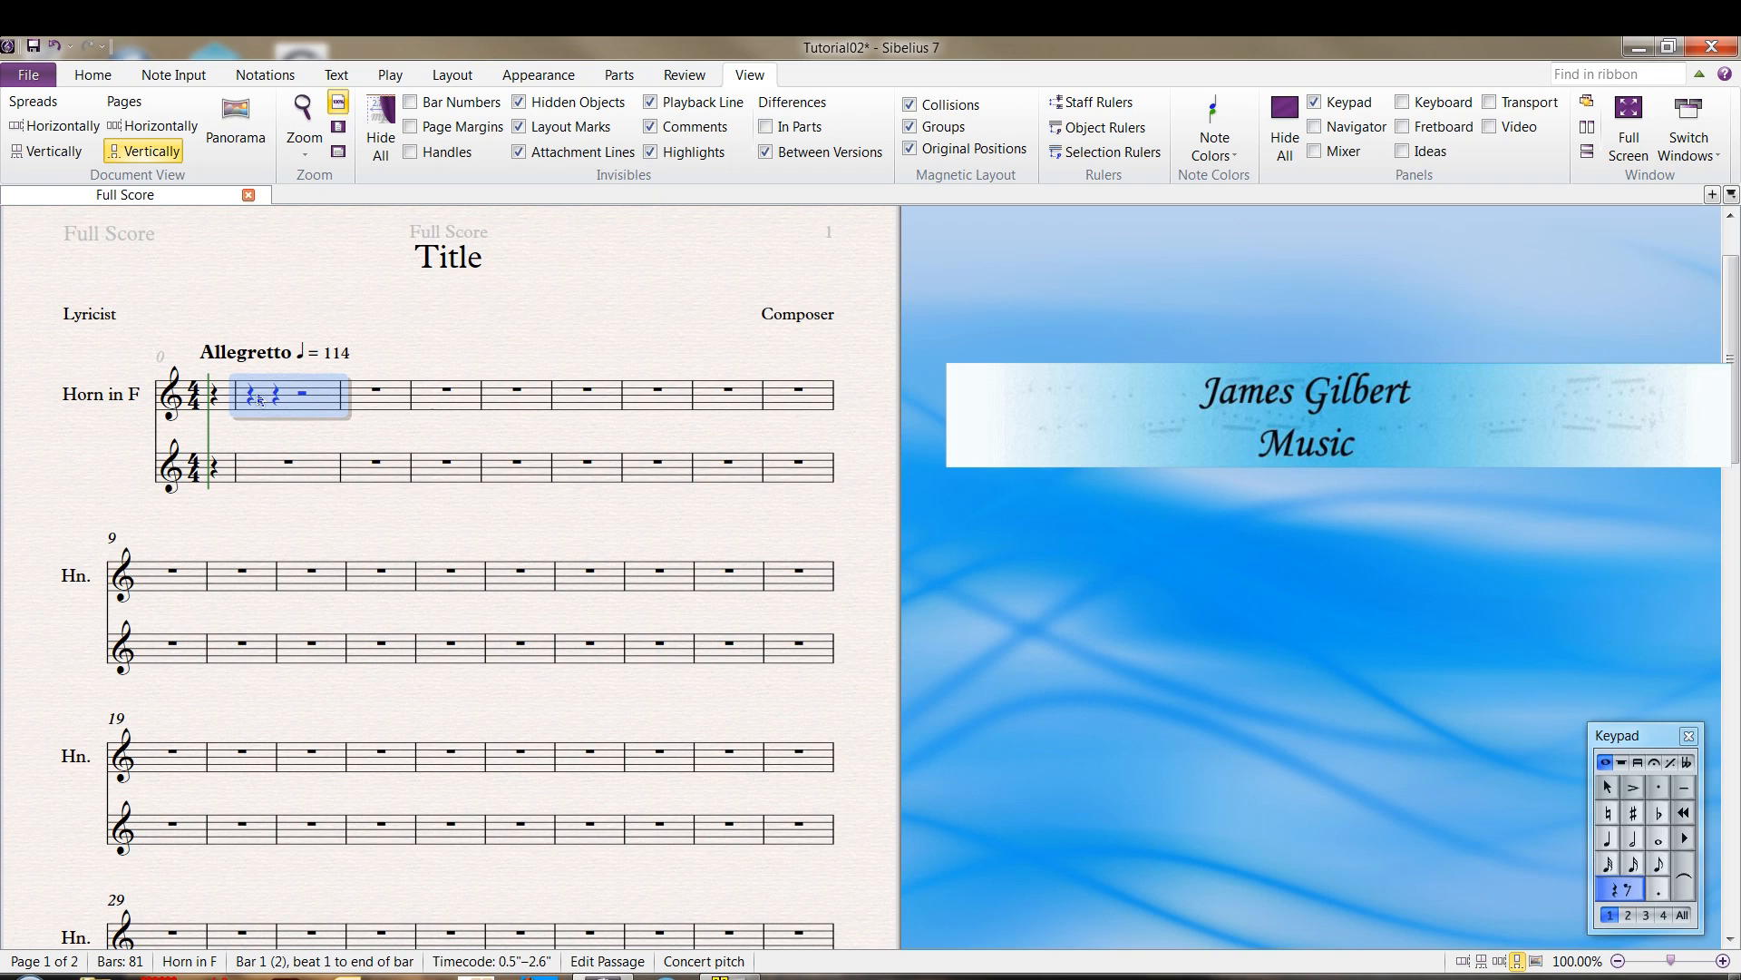
key("n")
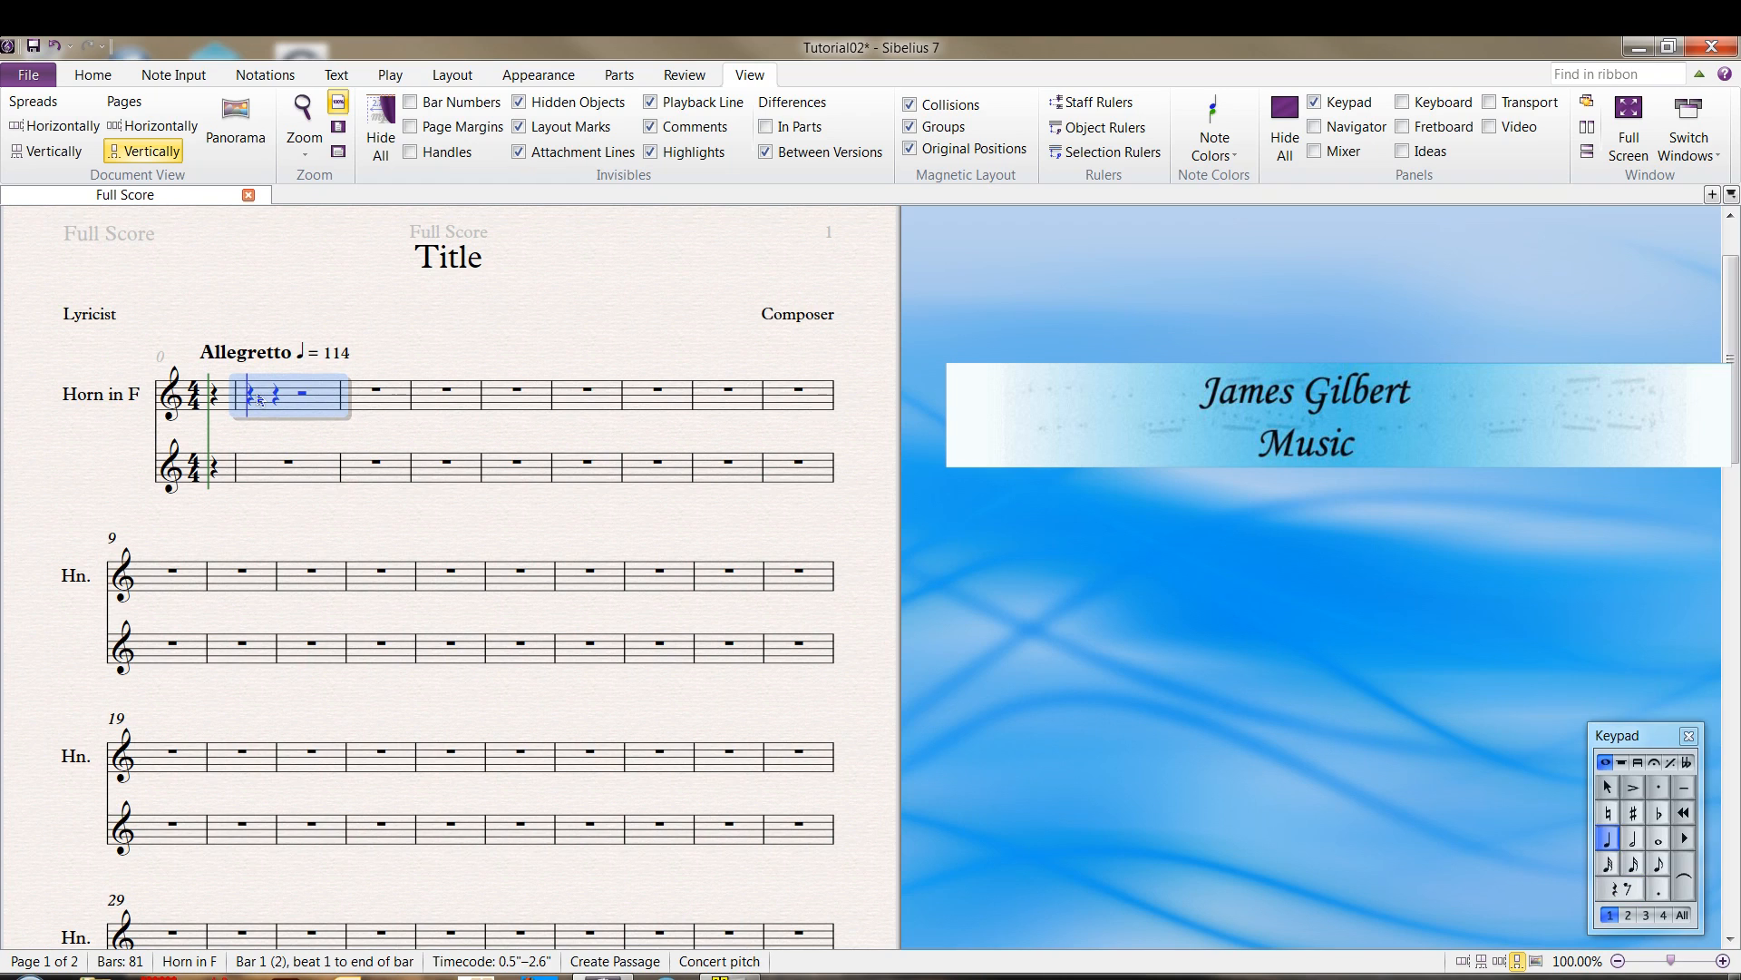
key("c")
key("d")
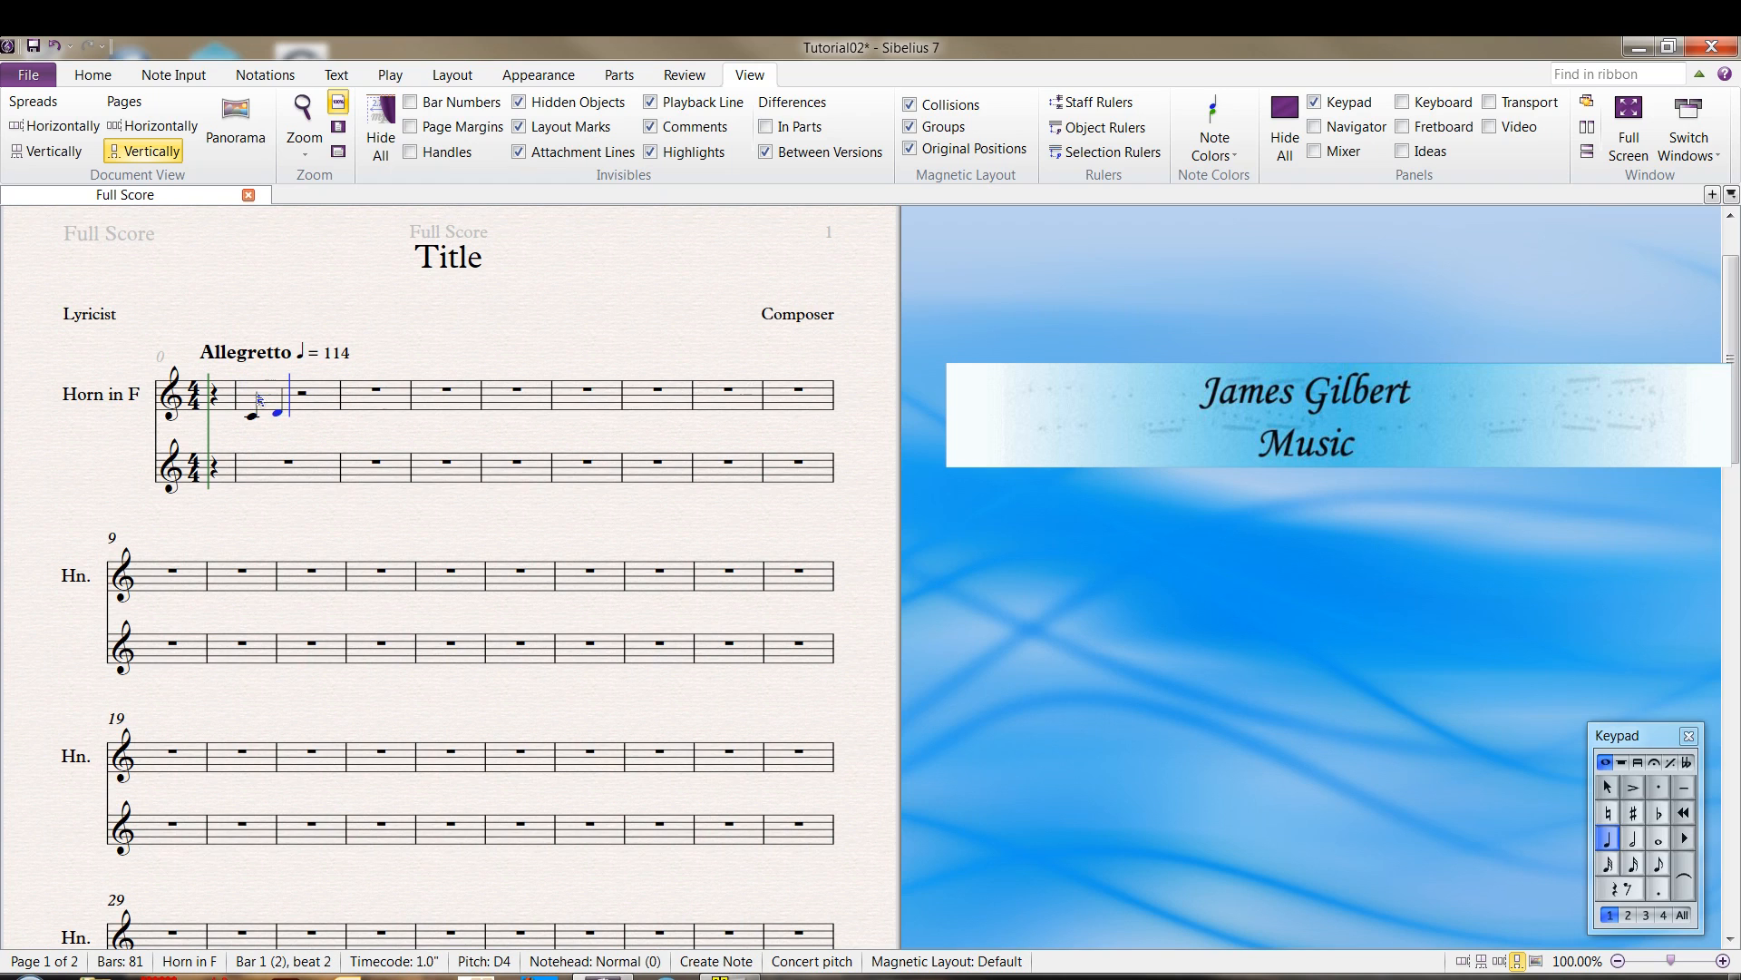
key("e")
key("f")
Enter quarter notes G4, F4, E4 and D4 in bar 2
key("g")
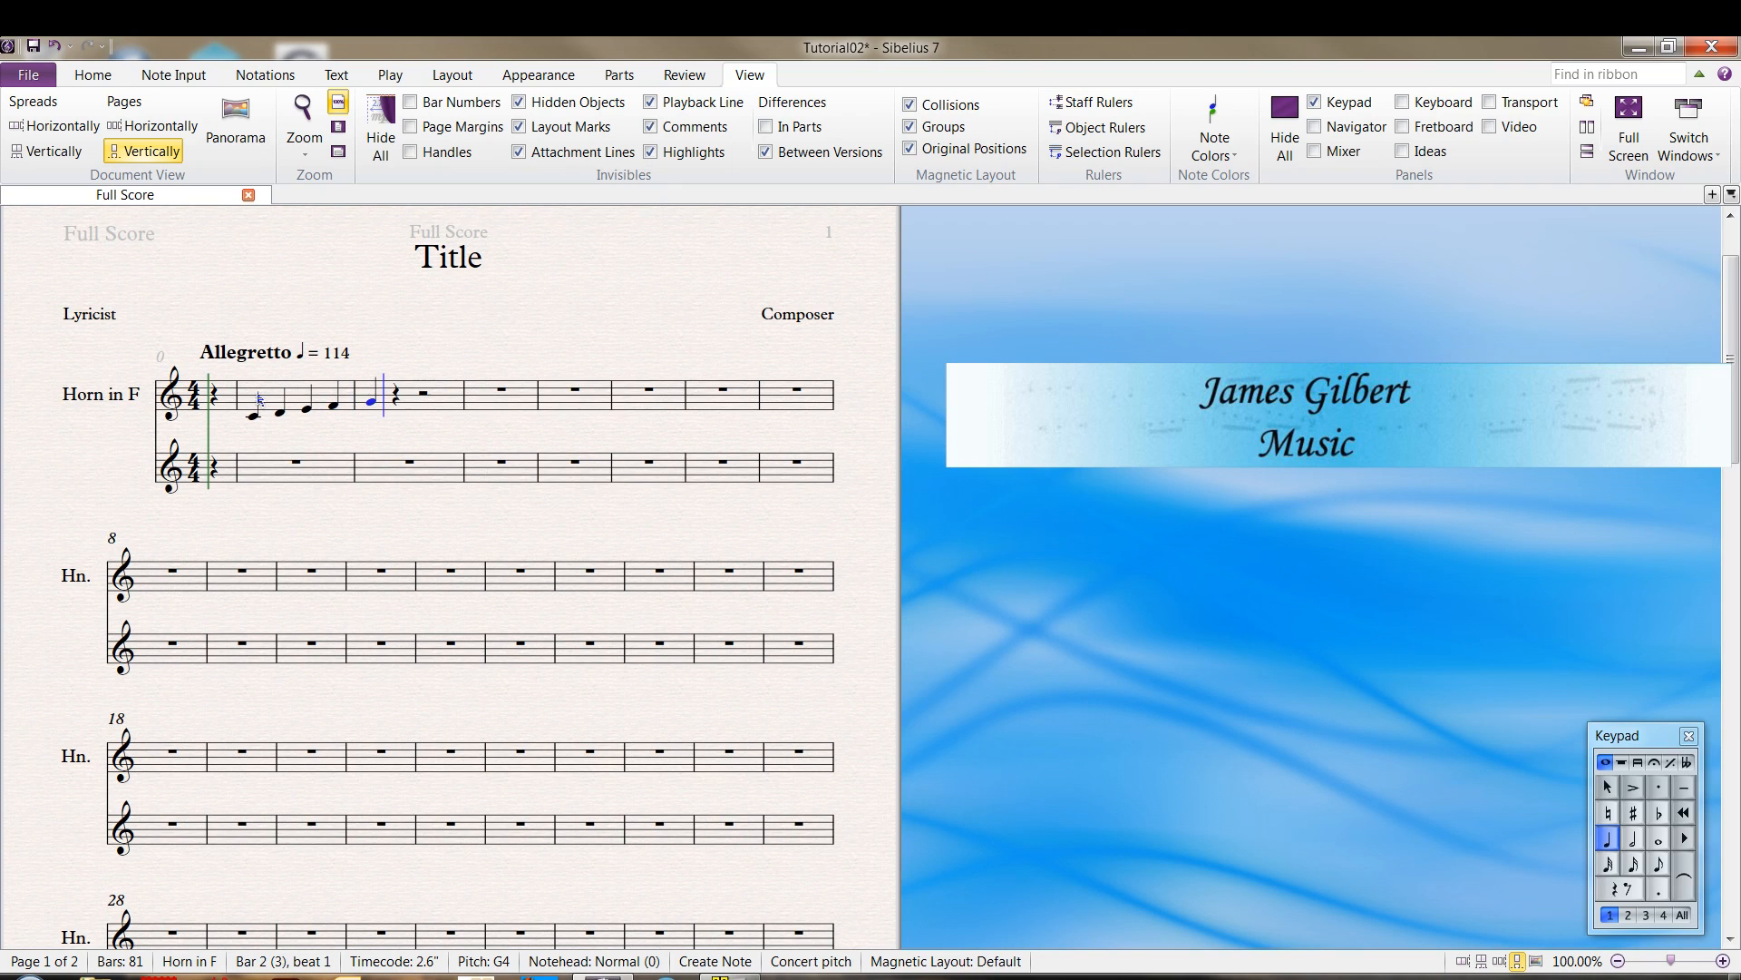
key("f")
key("e")
key("d")
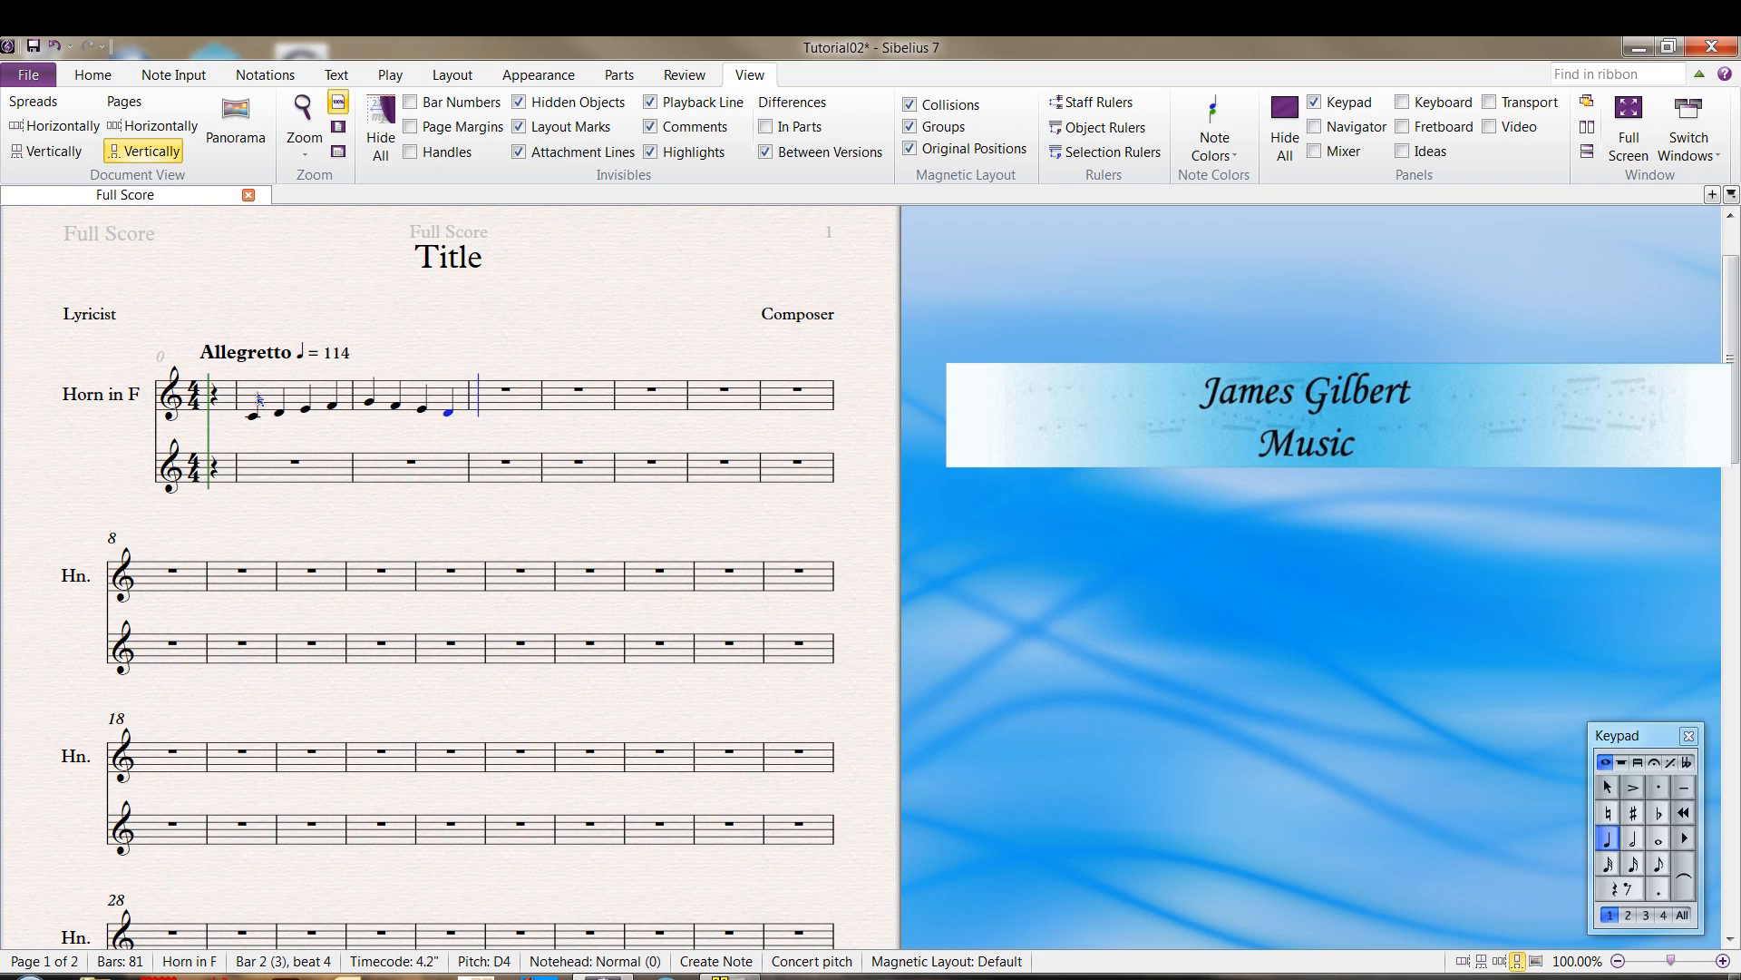
Fill bar 3 with quarter notes C4 and D4 and a half note E4
key("c")
key("d")
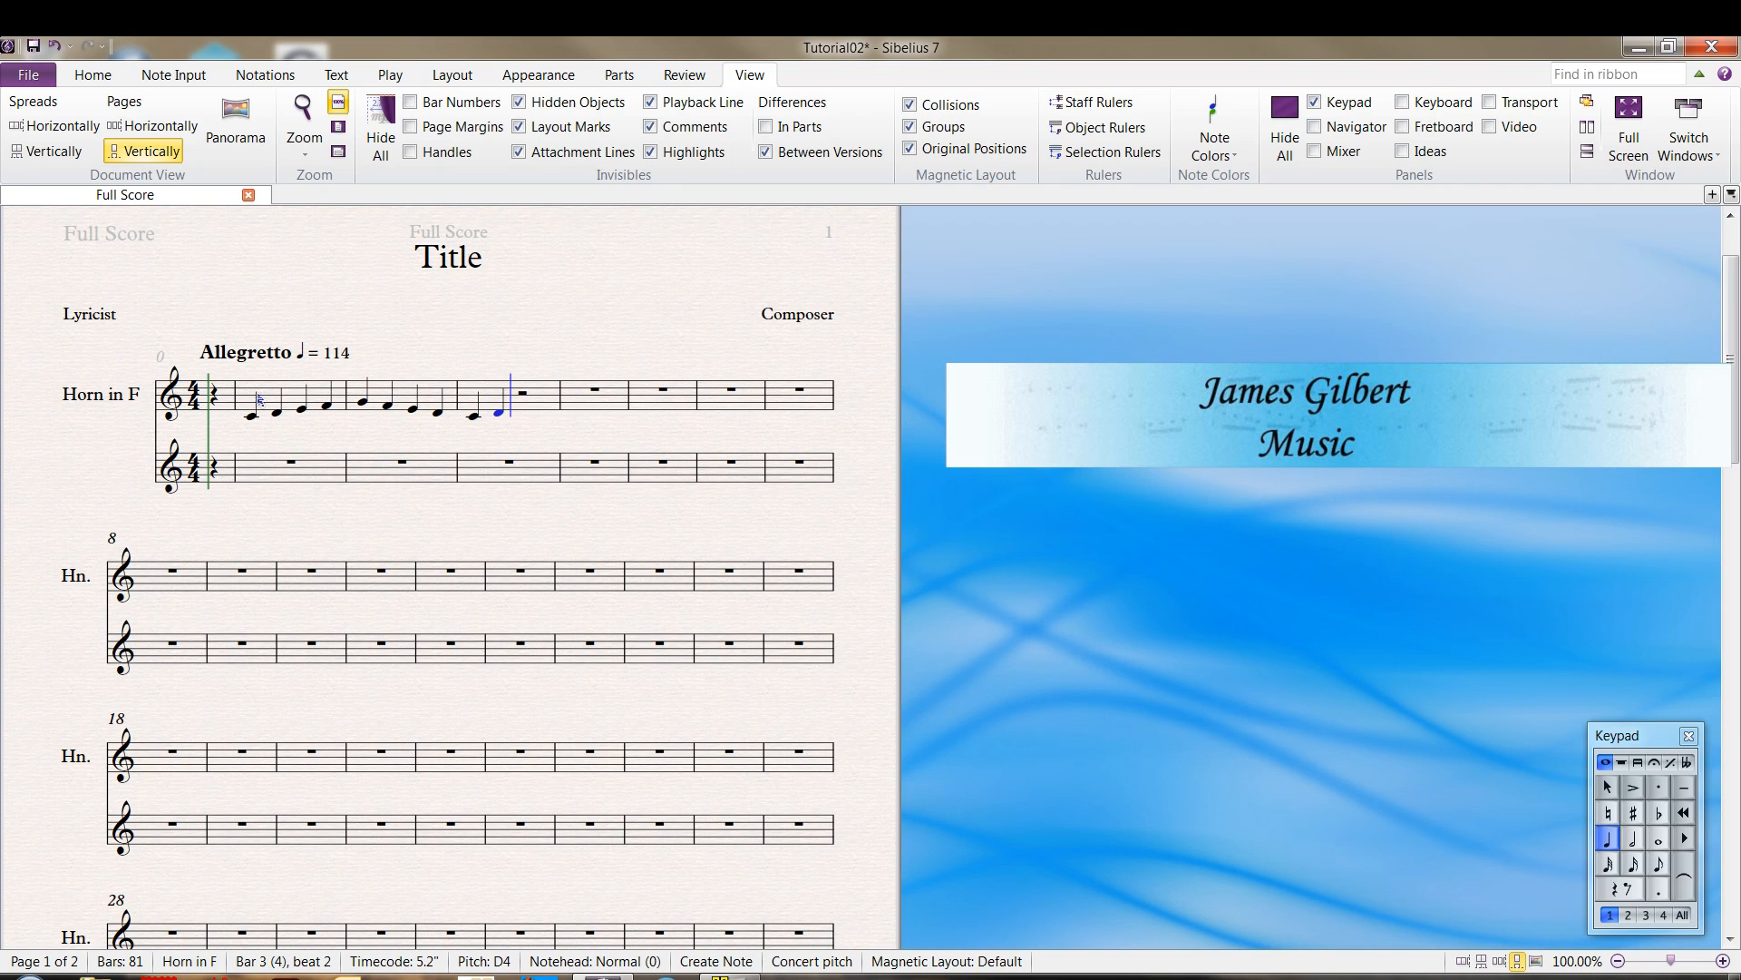
key("5")
key("e")
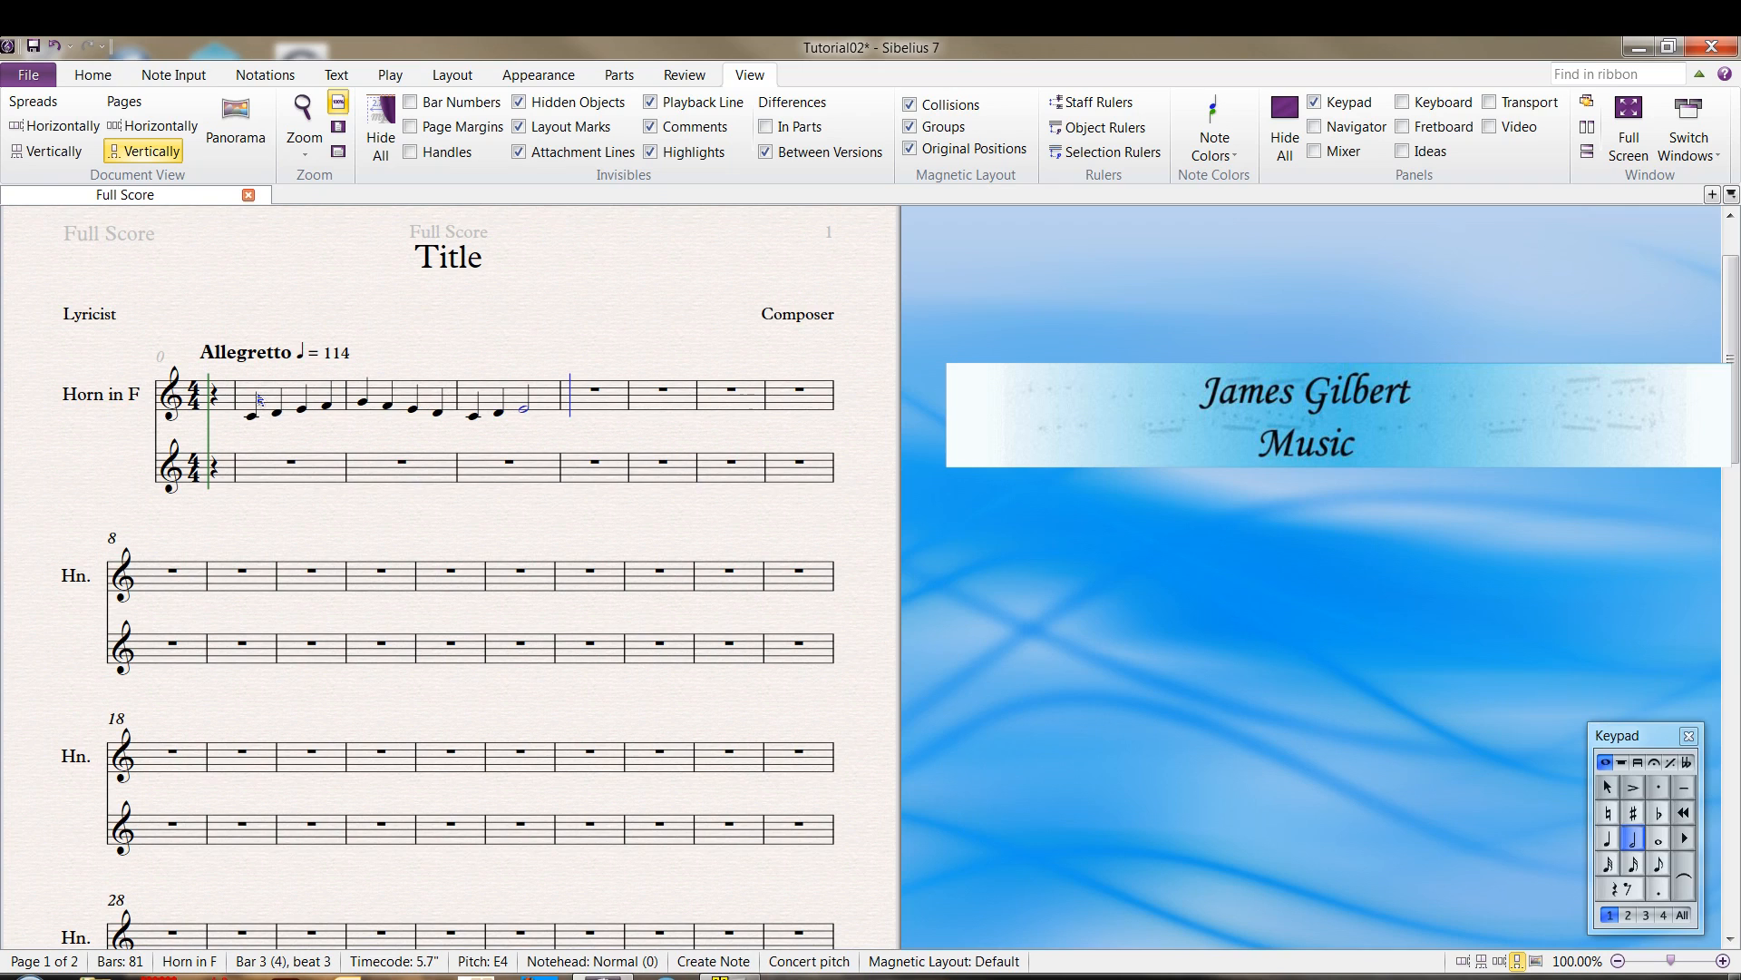
Fill bar 4 with eighth notes F4, E4, D4, C4, D4, E4 and a quarter note F4 tied into bar 5
key("3")
key("f")
key("e")
key("d")
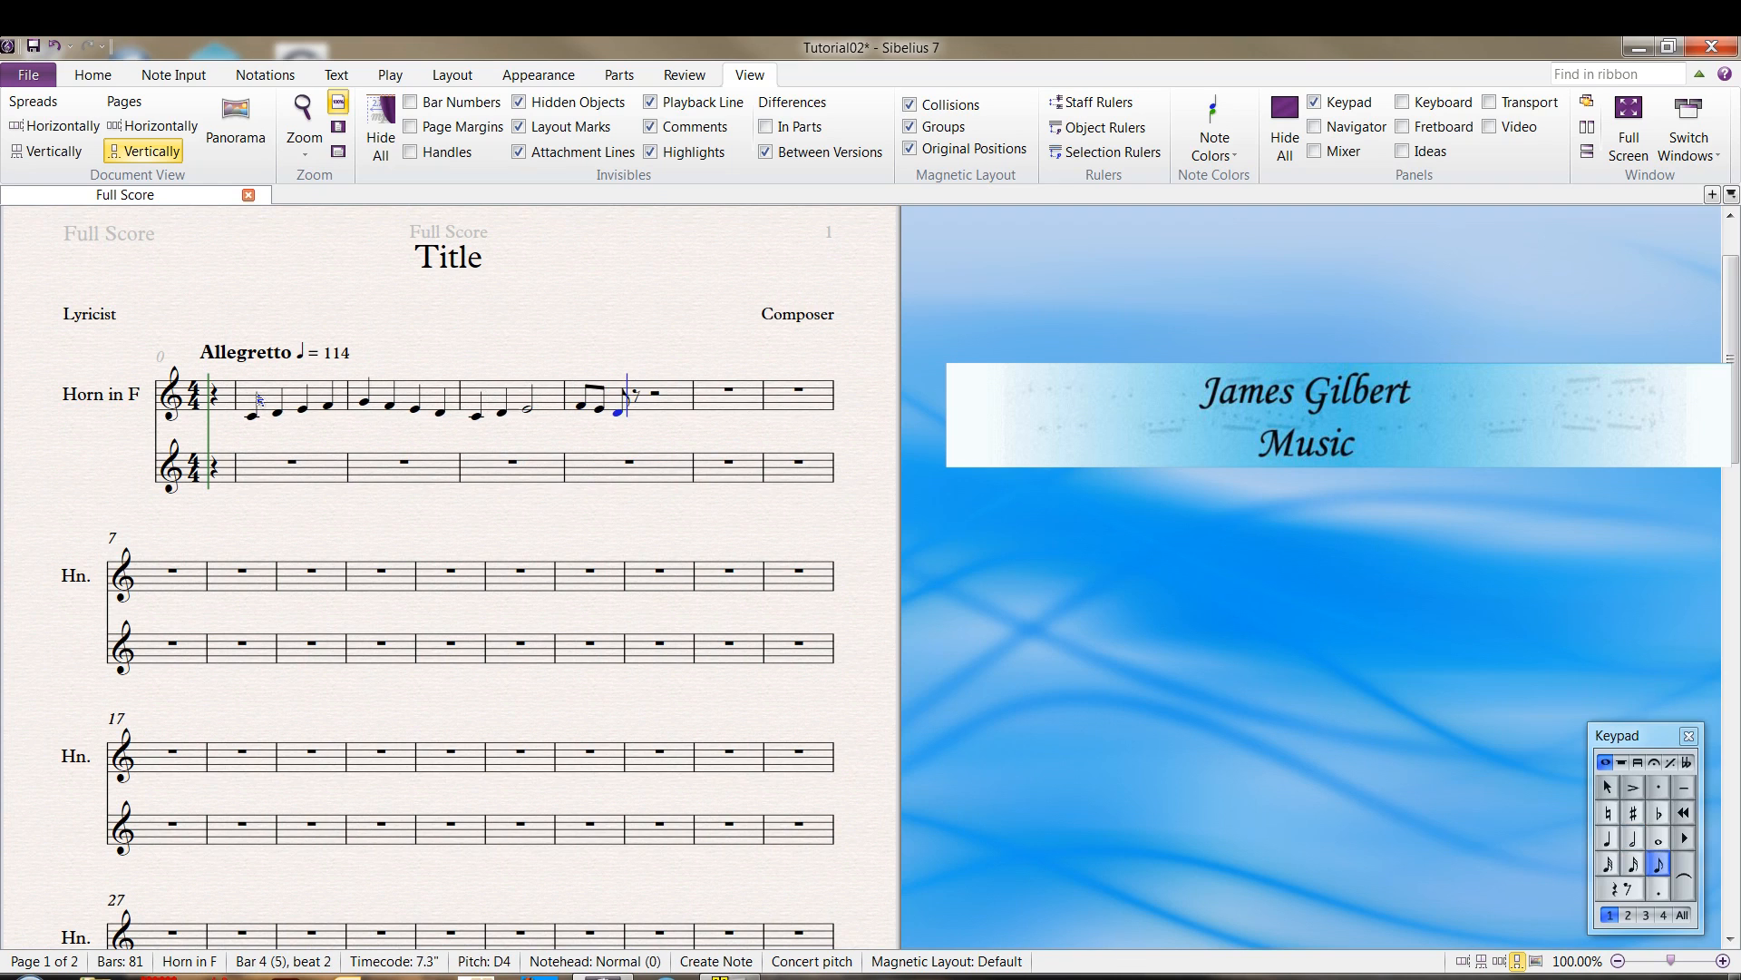
key("c")
key("d")
key("e")
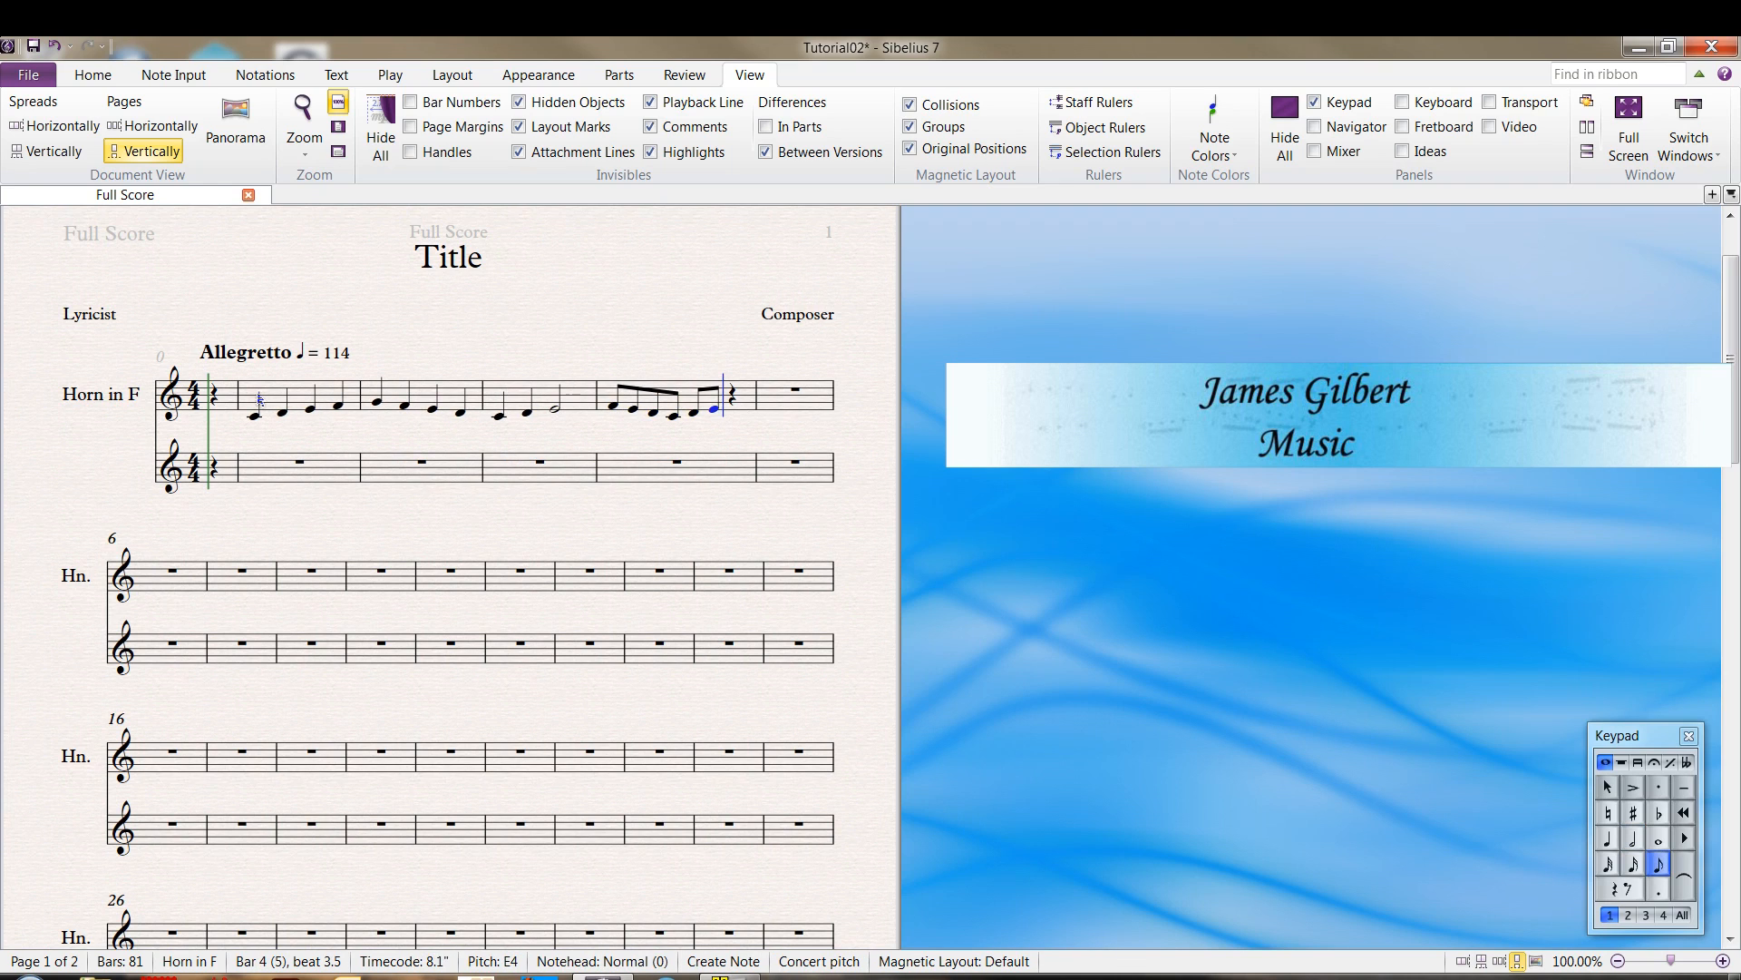
key("4")
key("f")
key("Return")
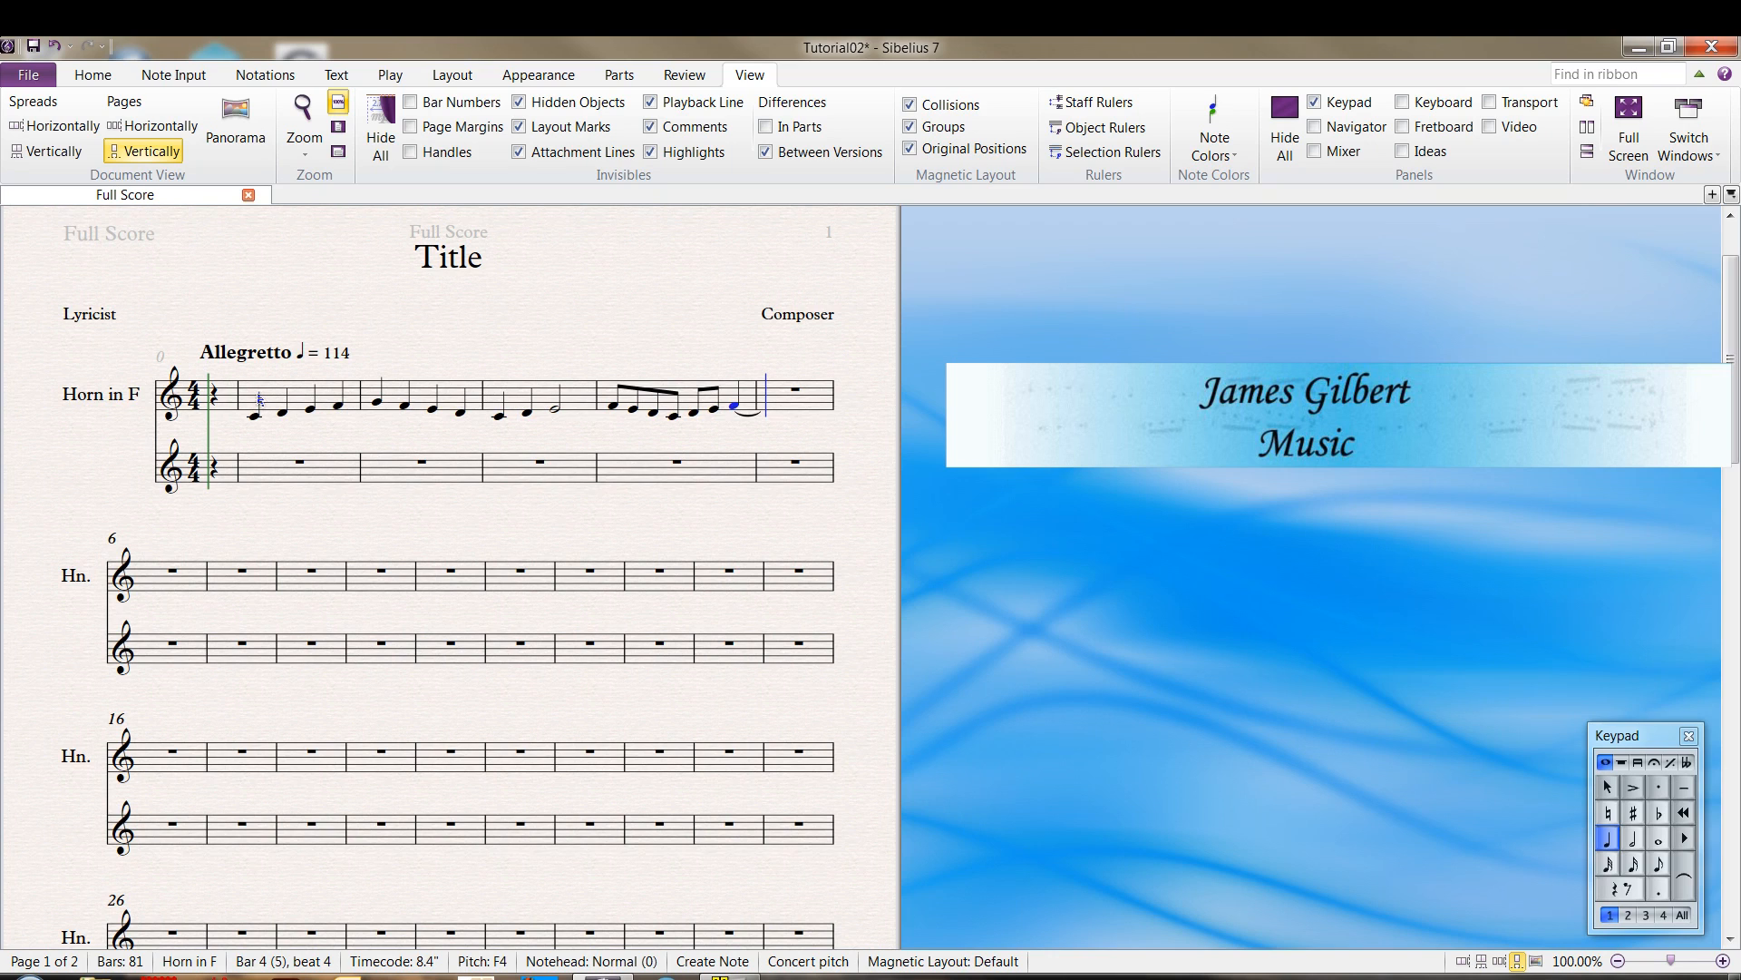
Fill bar 5 with quarter notes F4 and G4, a dotted quarter note G4 and an eighth note G4
key("f")
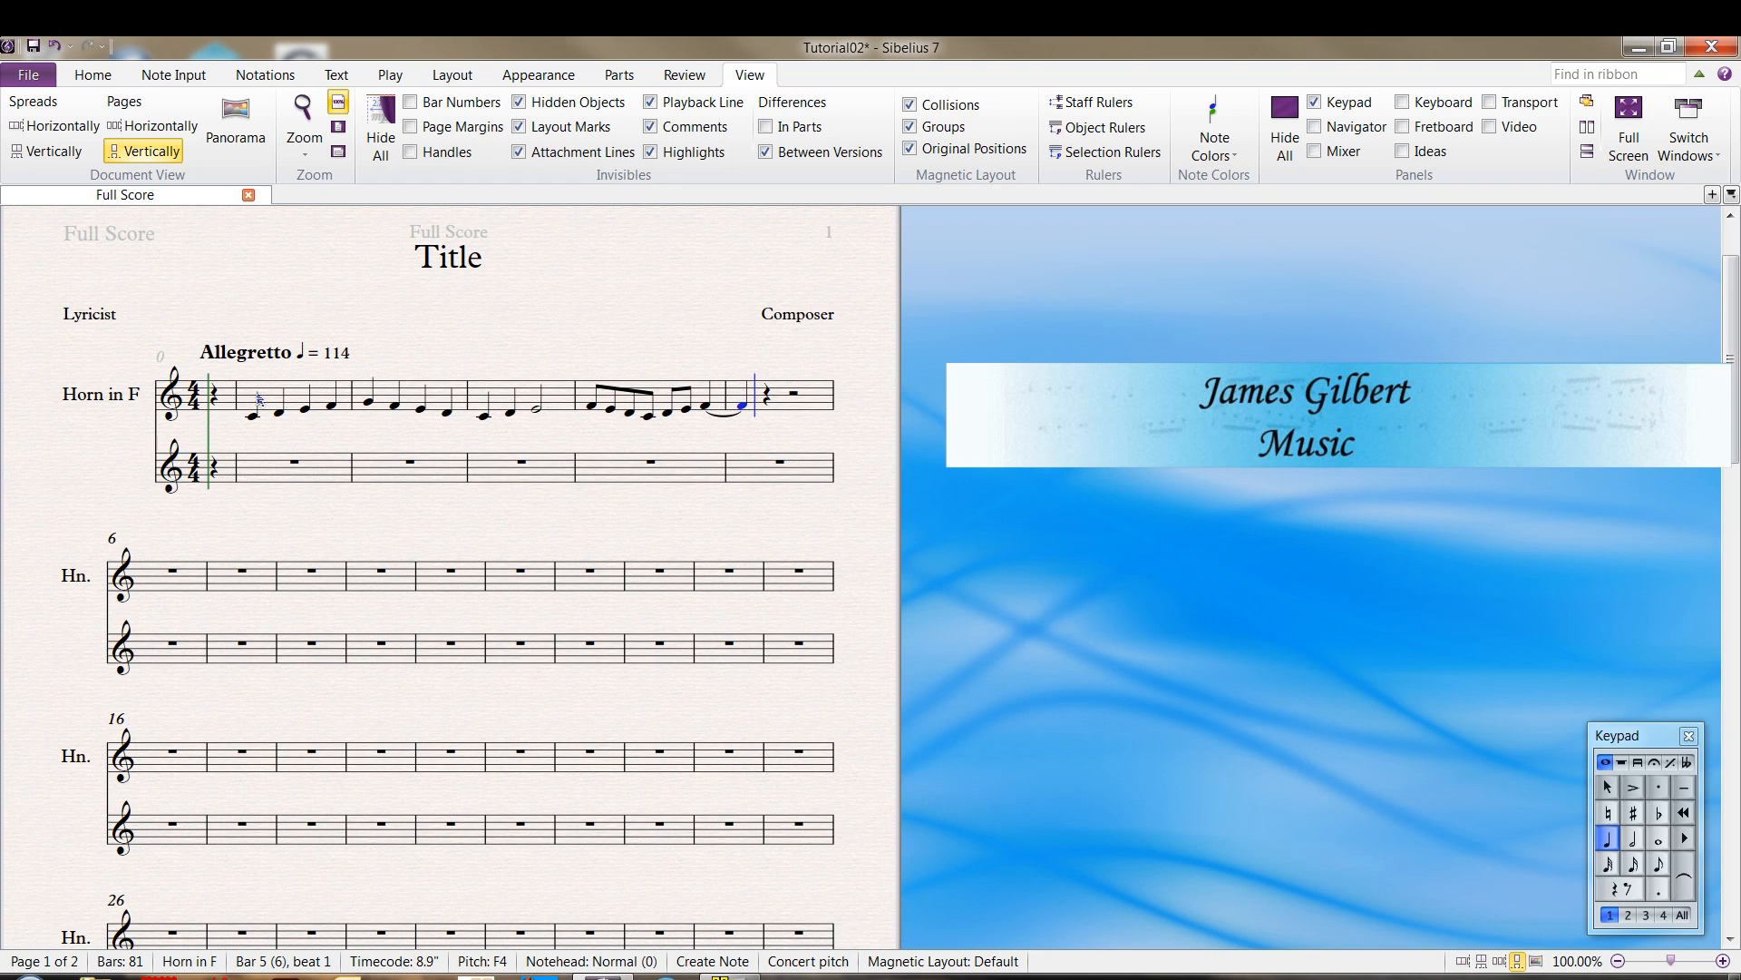
key("g")
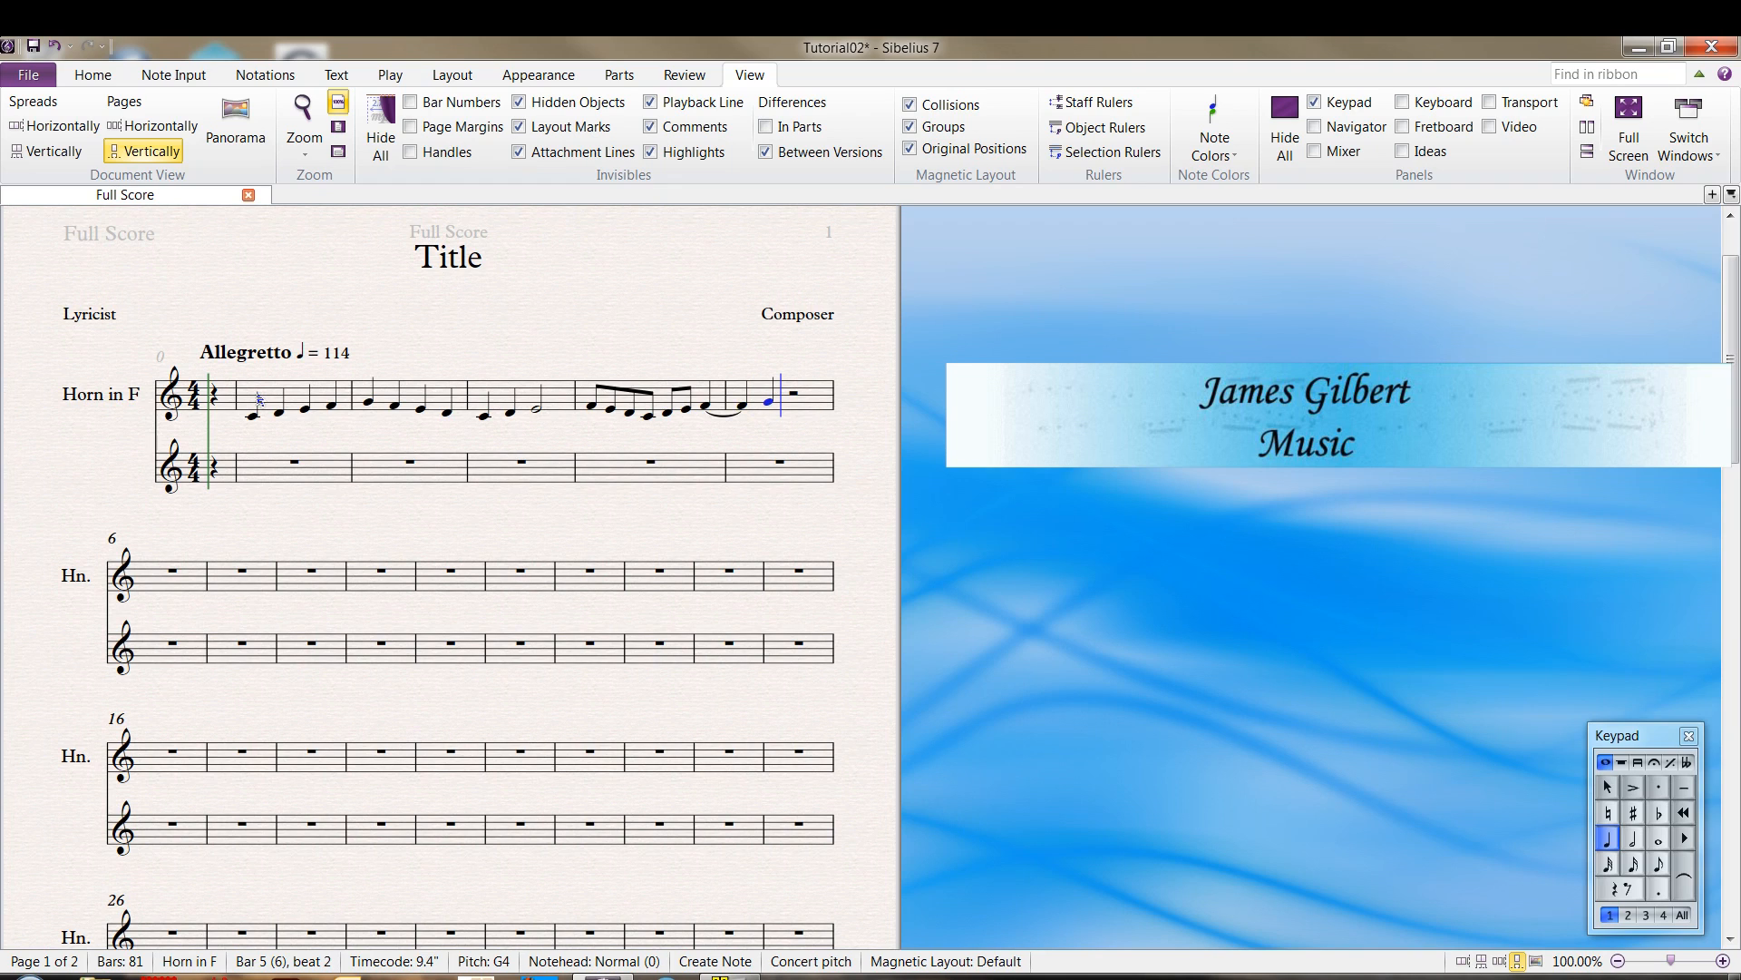
key("3")
key("4")
key("period")
key("g")
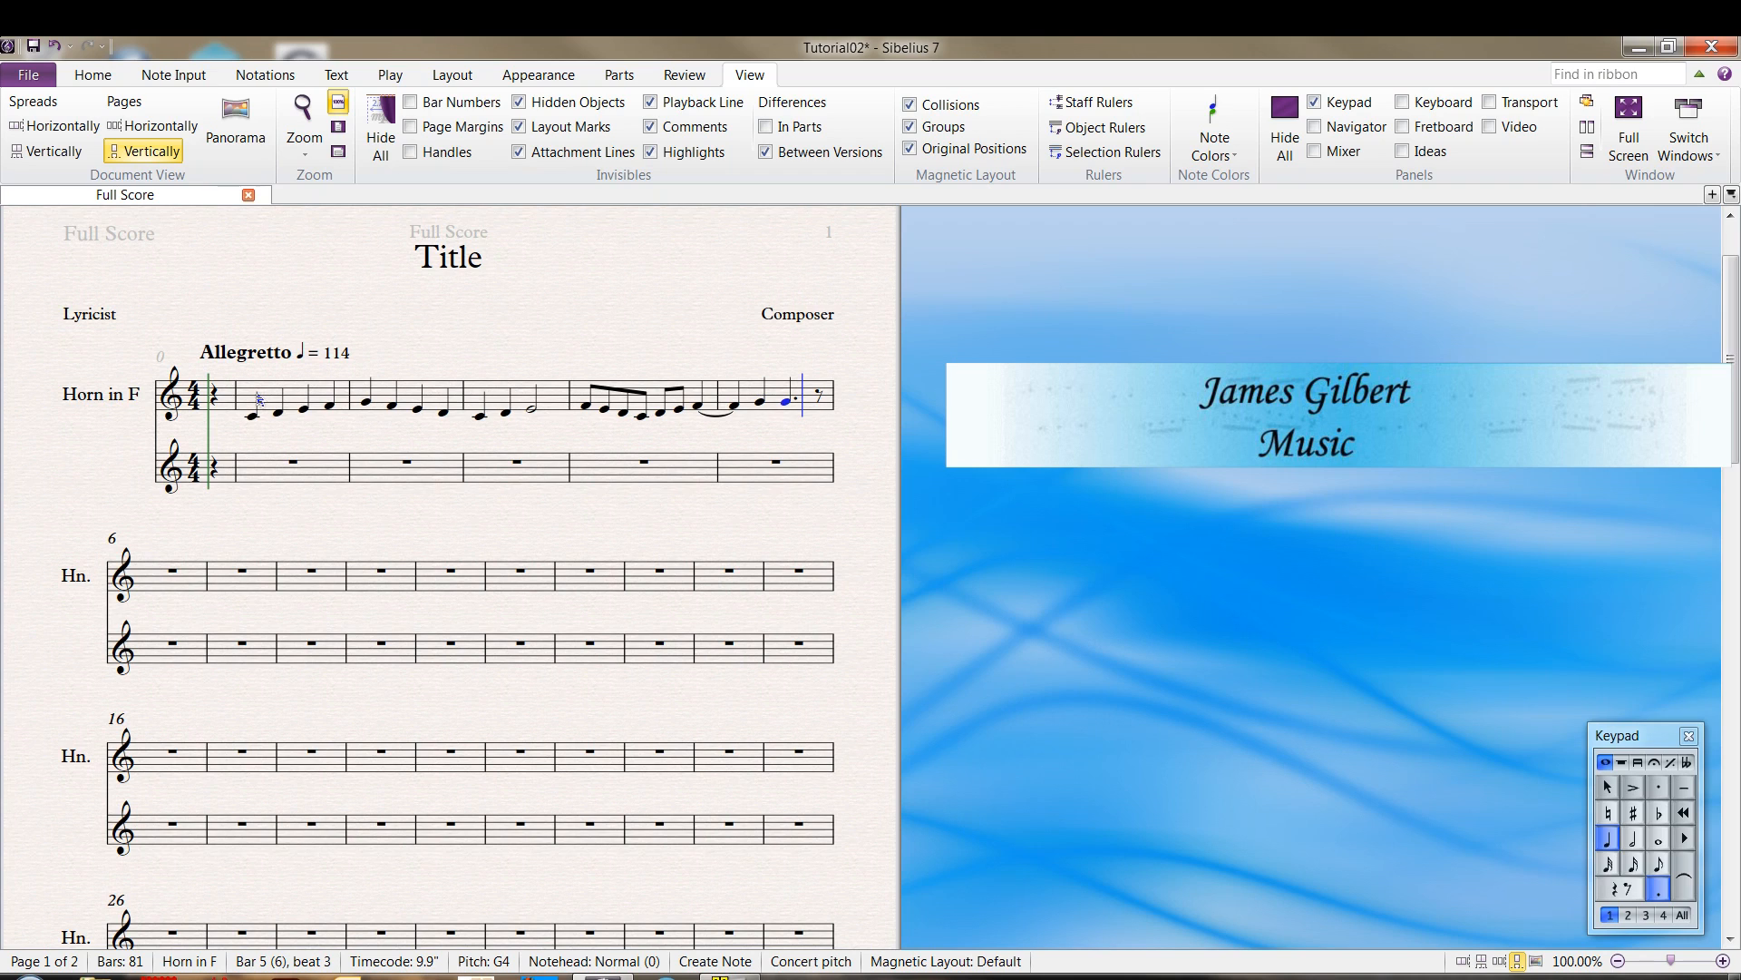
key("3")
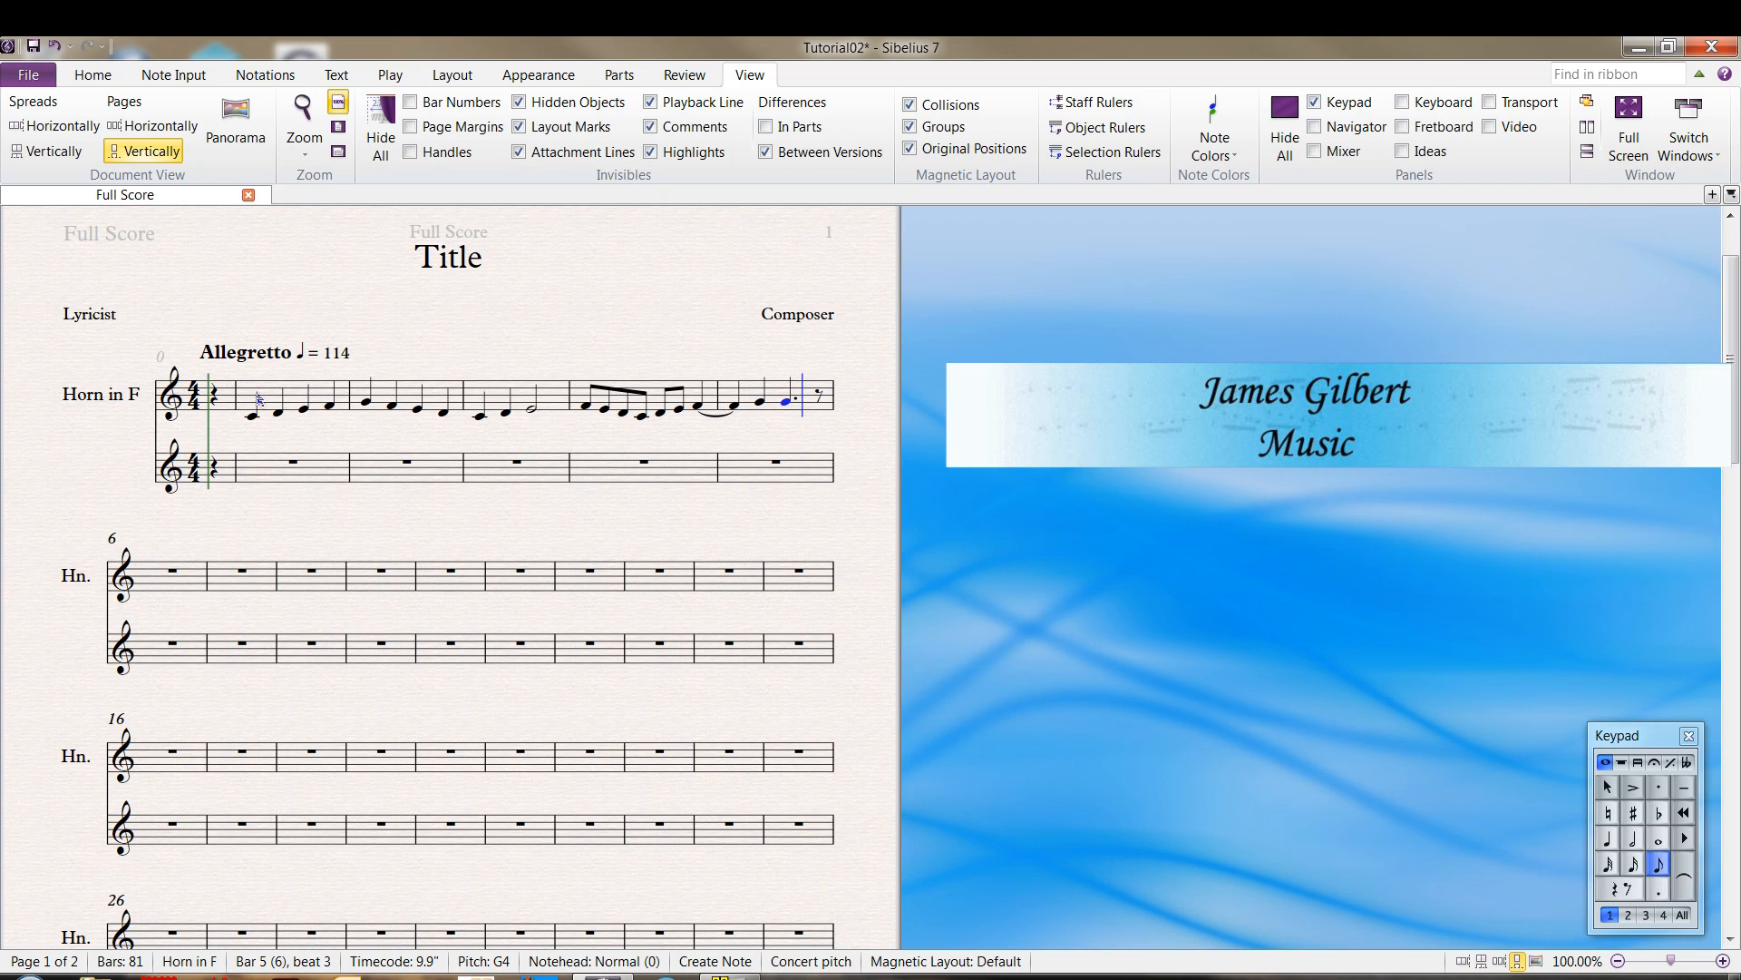
key("g")
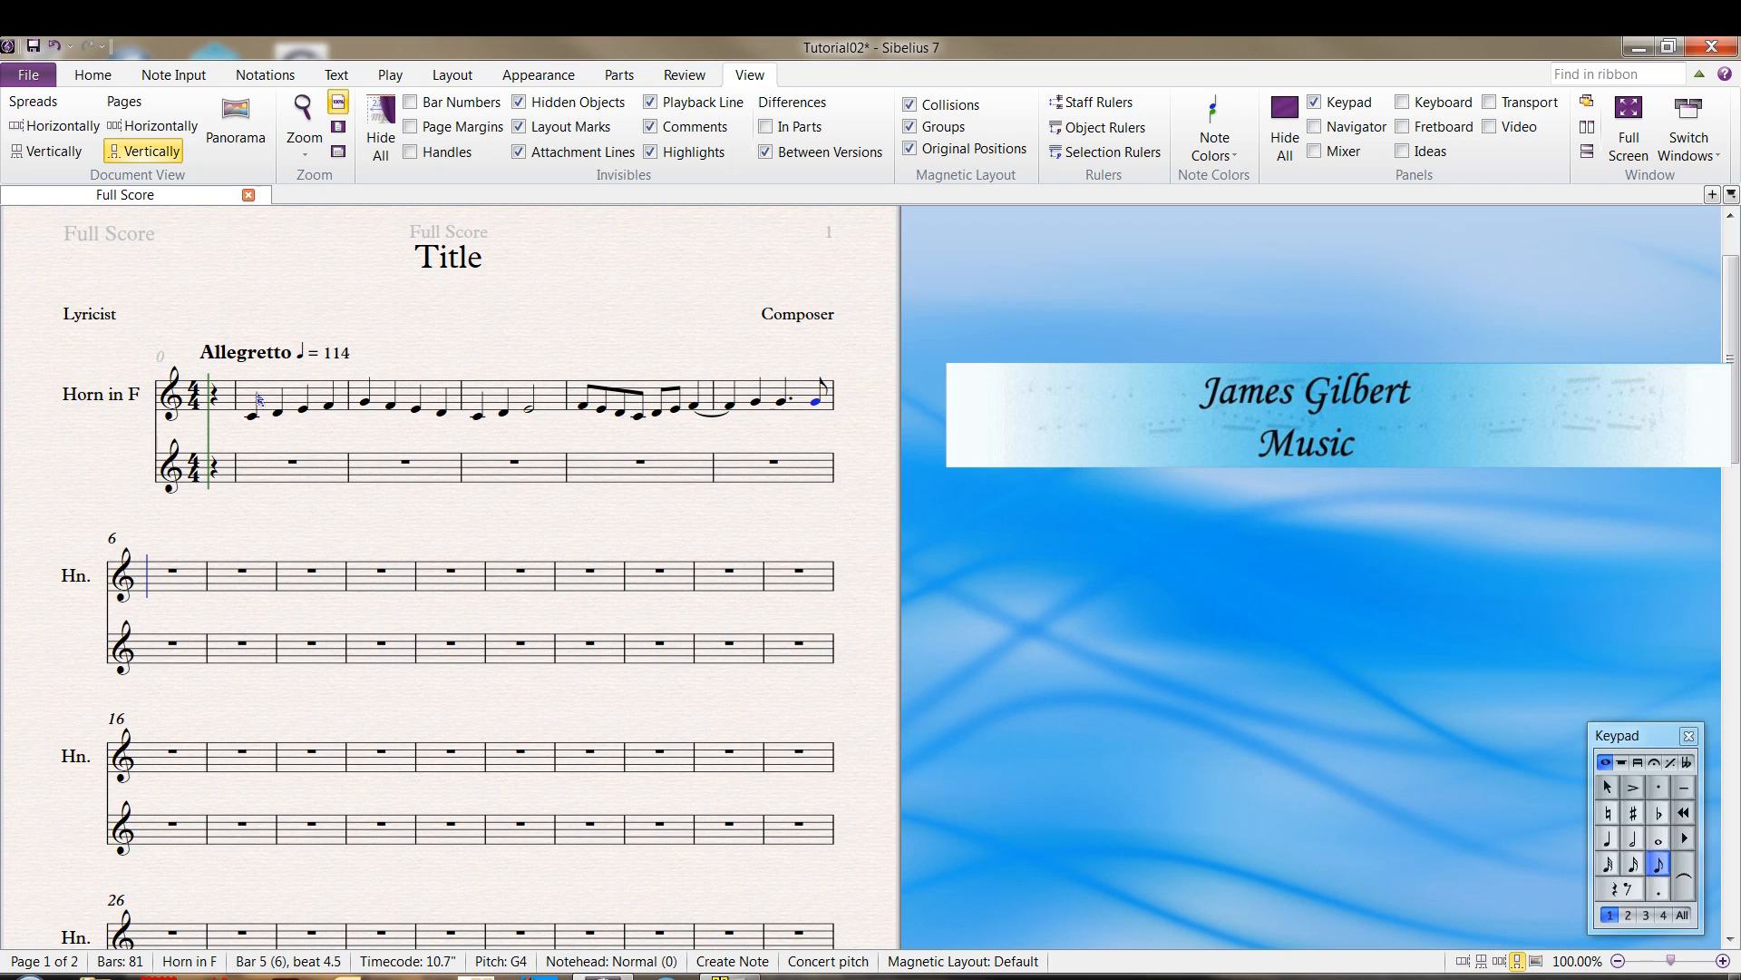
Set the entry duration to a whole note at the start of bar 6
key("6")
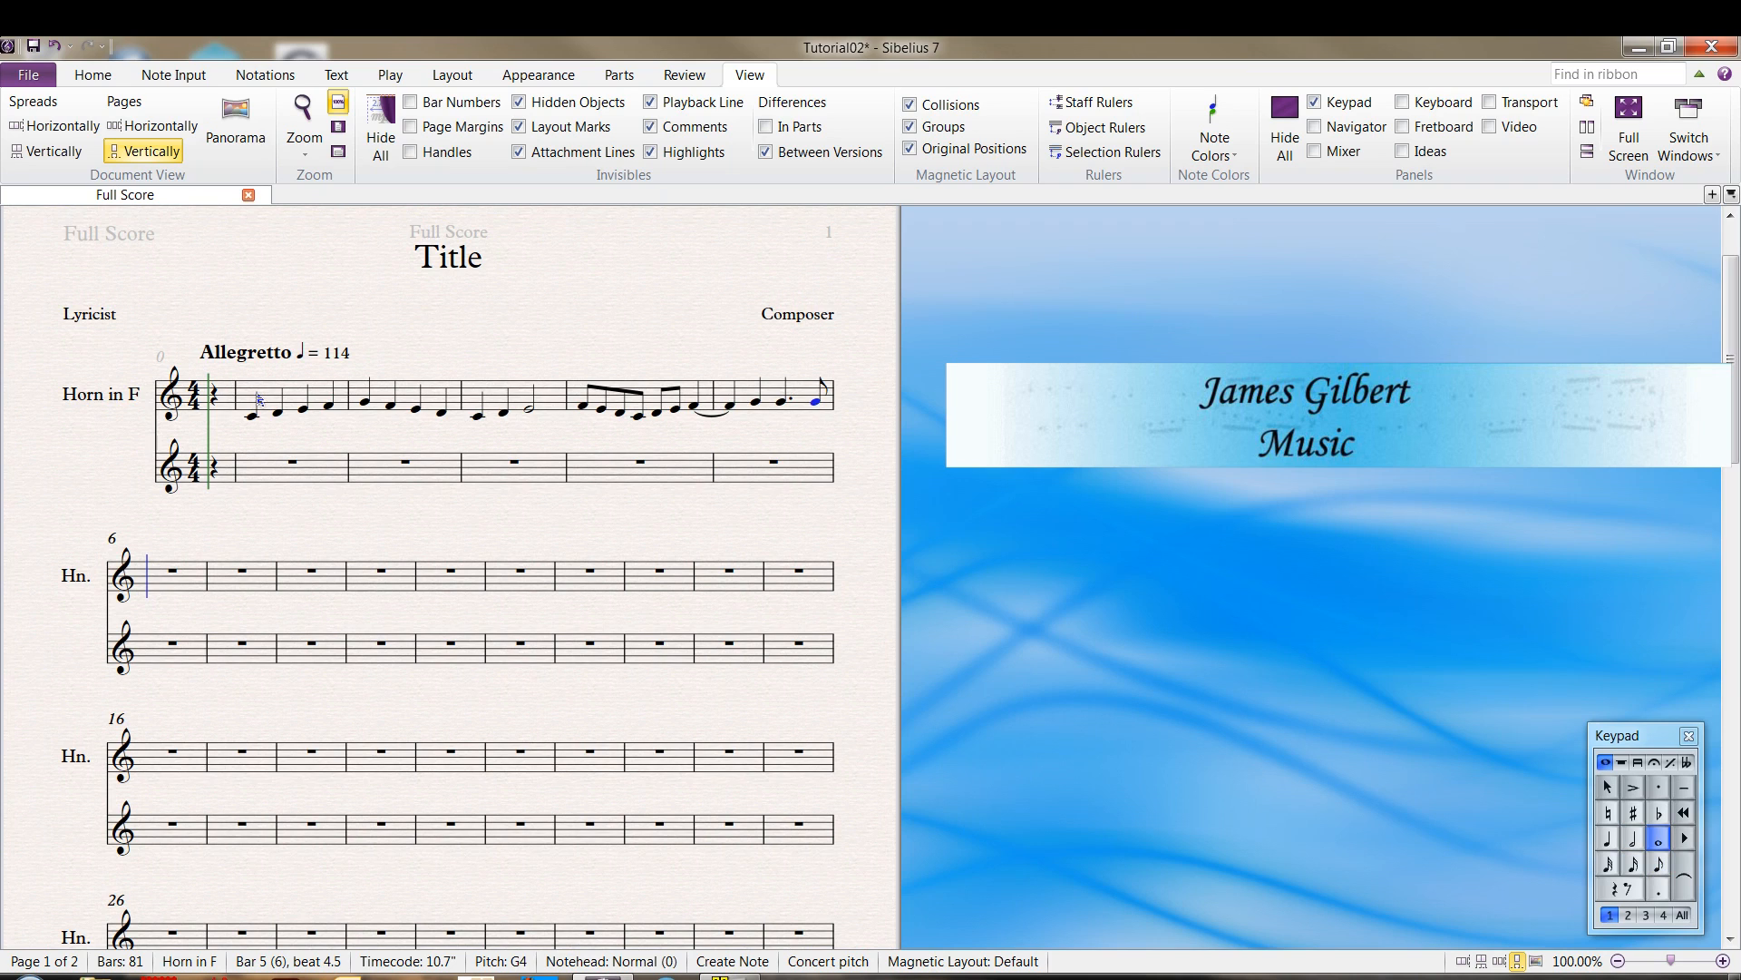